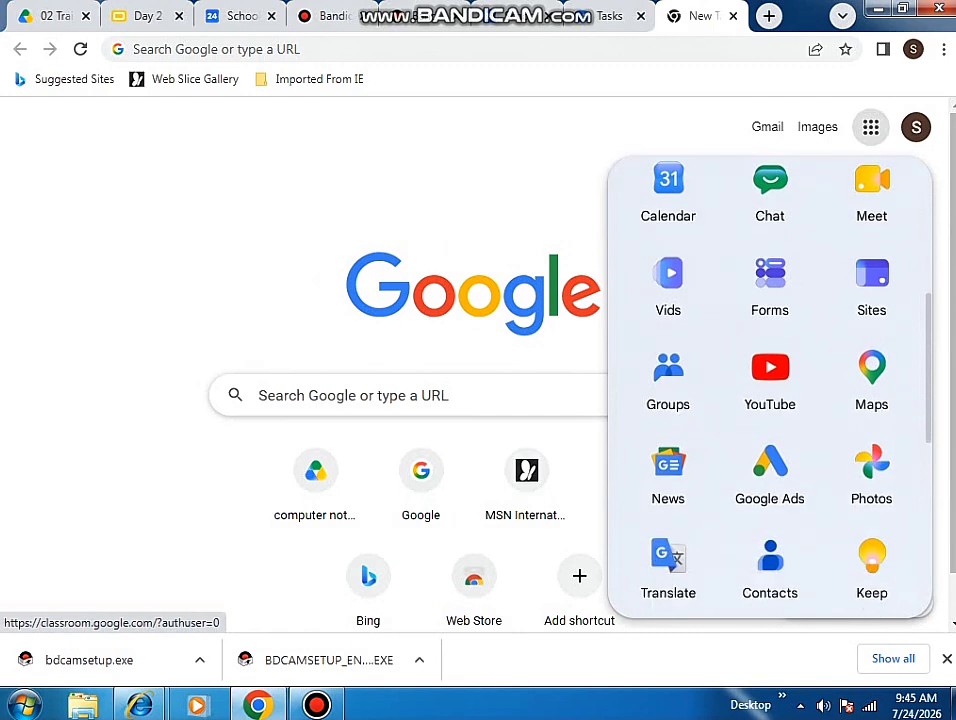
Open Google Classroom from the Google apps list and bring its home page into view.
scroll(770, 390, down, 4)
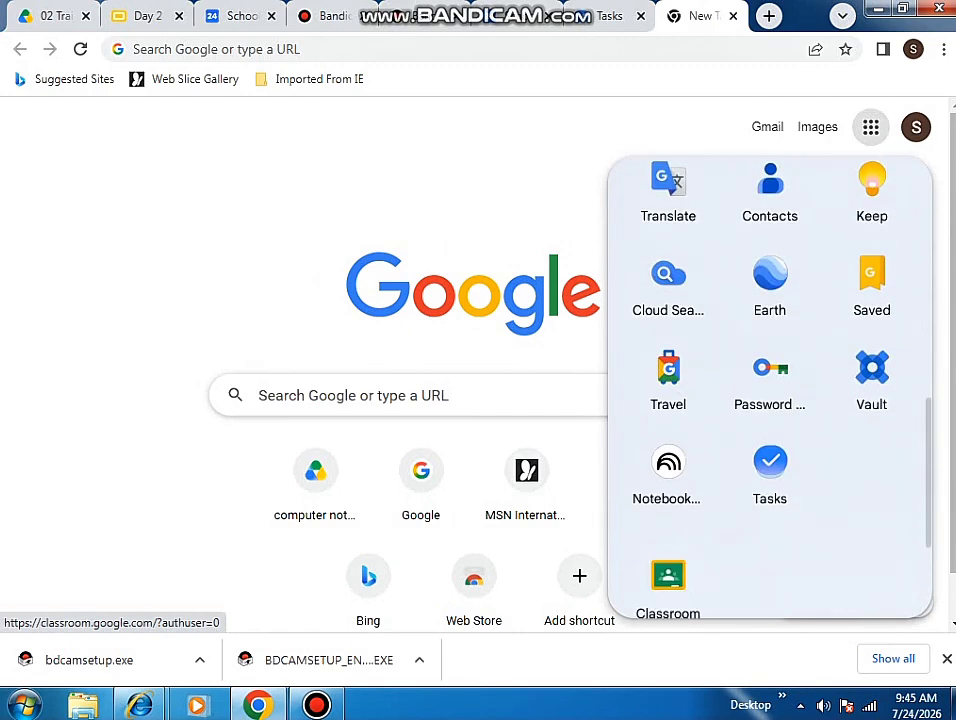
scroll(770, 390, up, 5)
scroll(770, 280, up, 2)
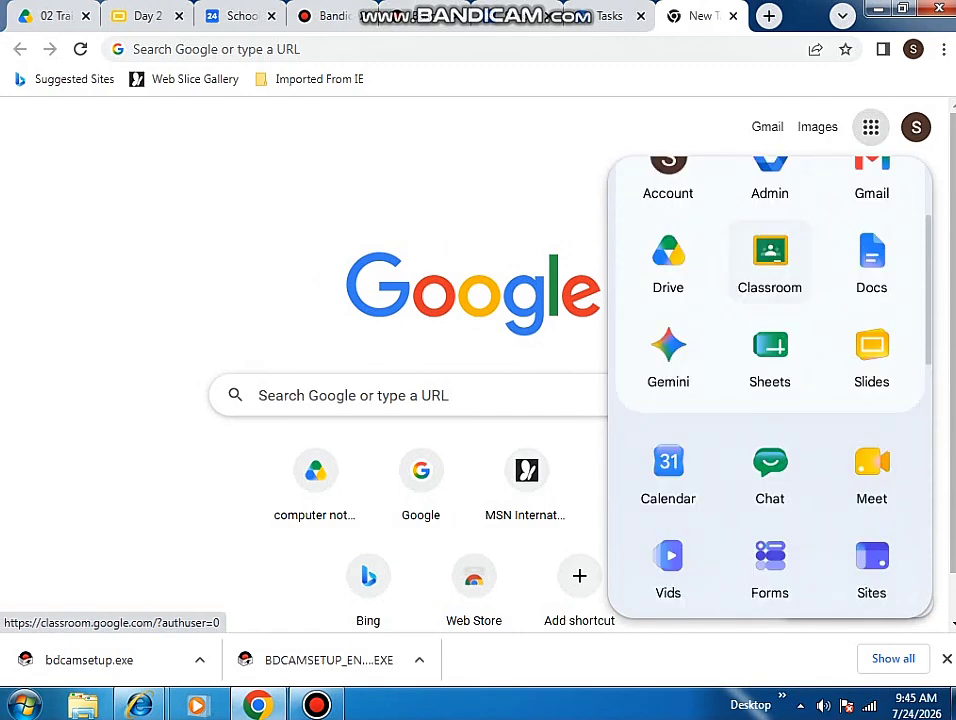
click(871, 180)
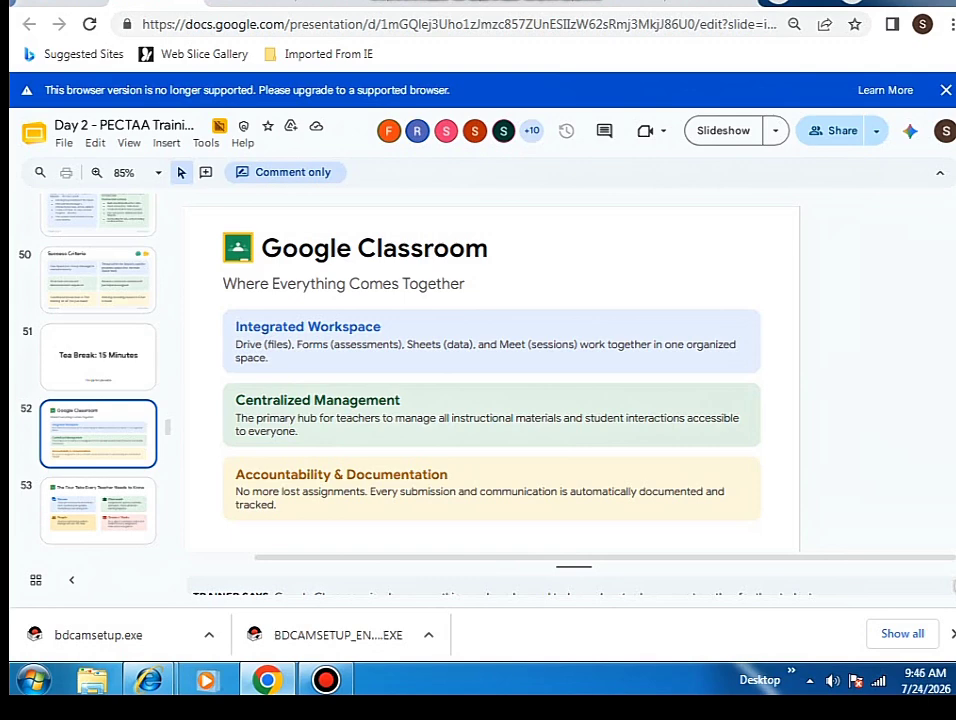
key(ctrl+Tab)
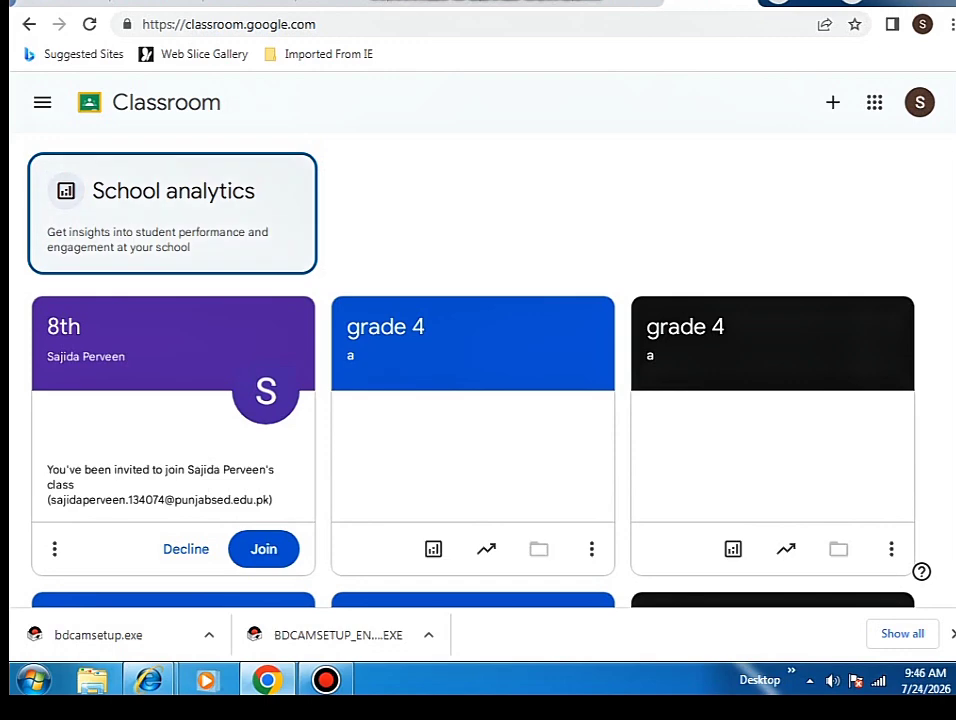
Switch to the Day 2 training presentation and review slide 53 on the four tabs and slide 54 on creating a classroom.
key(ctrl+shift+Tab)
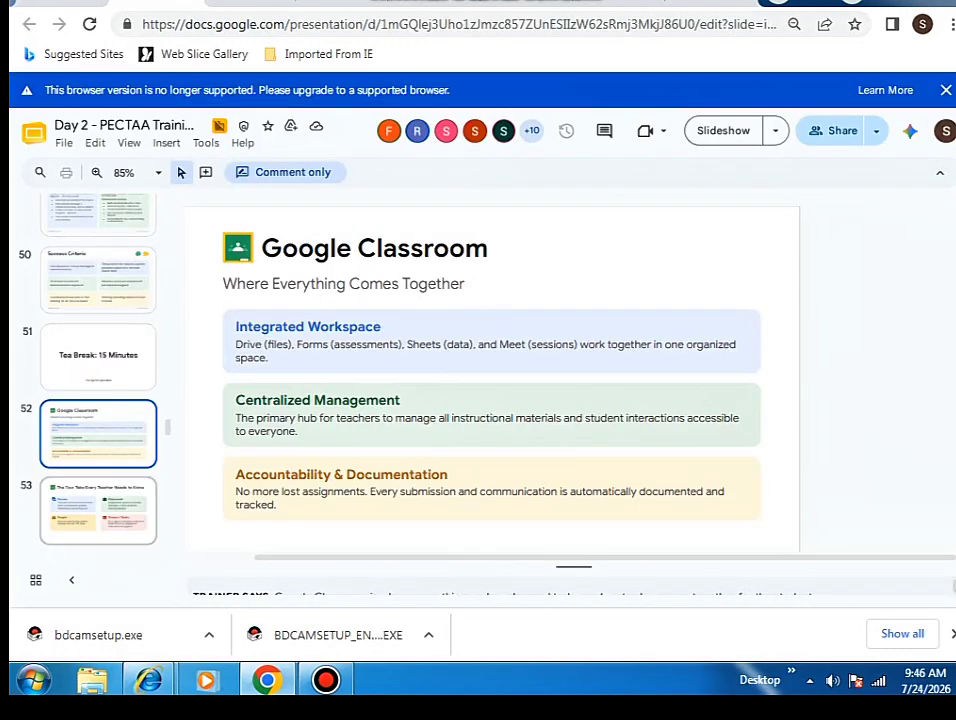
key(Down)
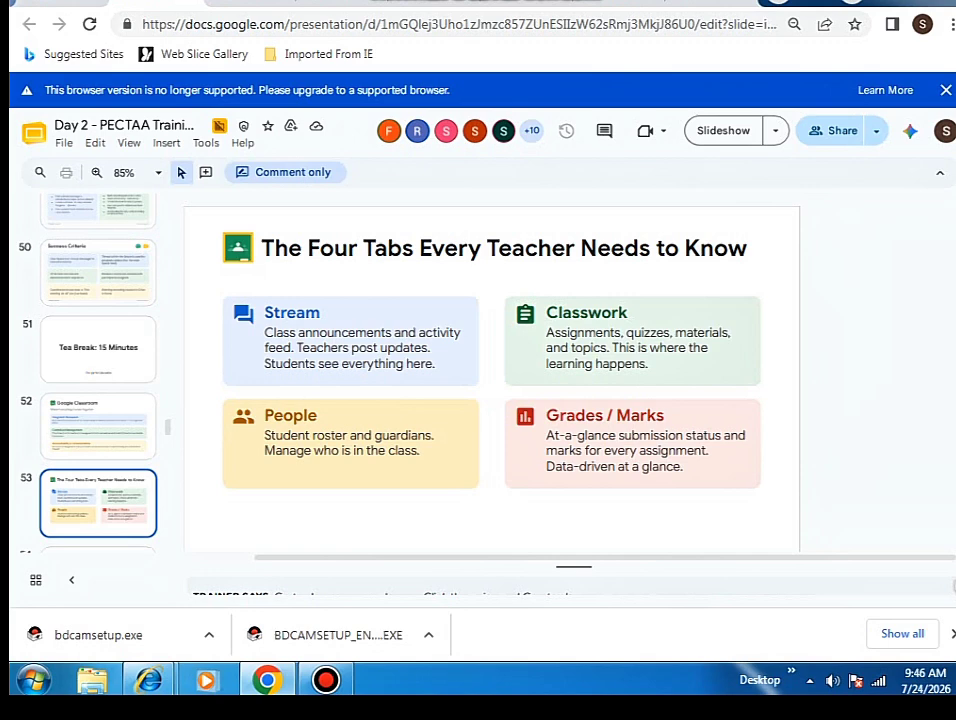
scroll(98, 380, down, 2)
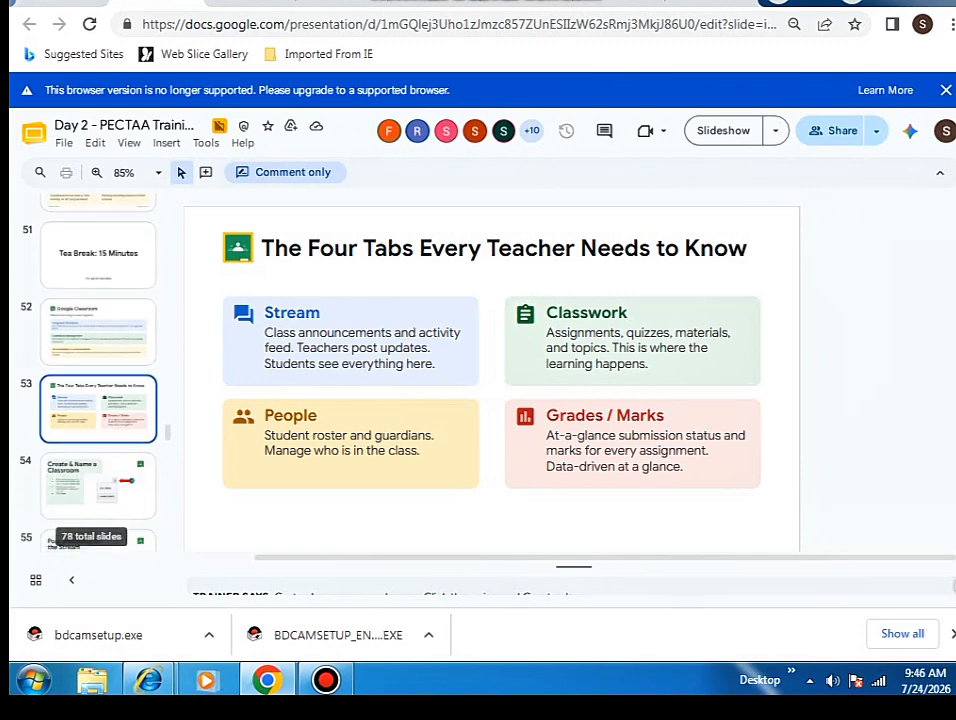
key(Down)
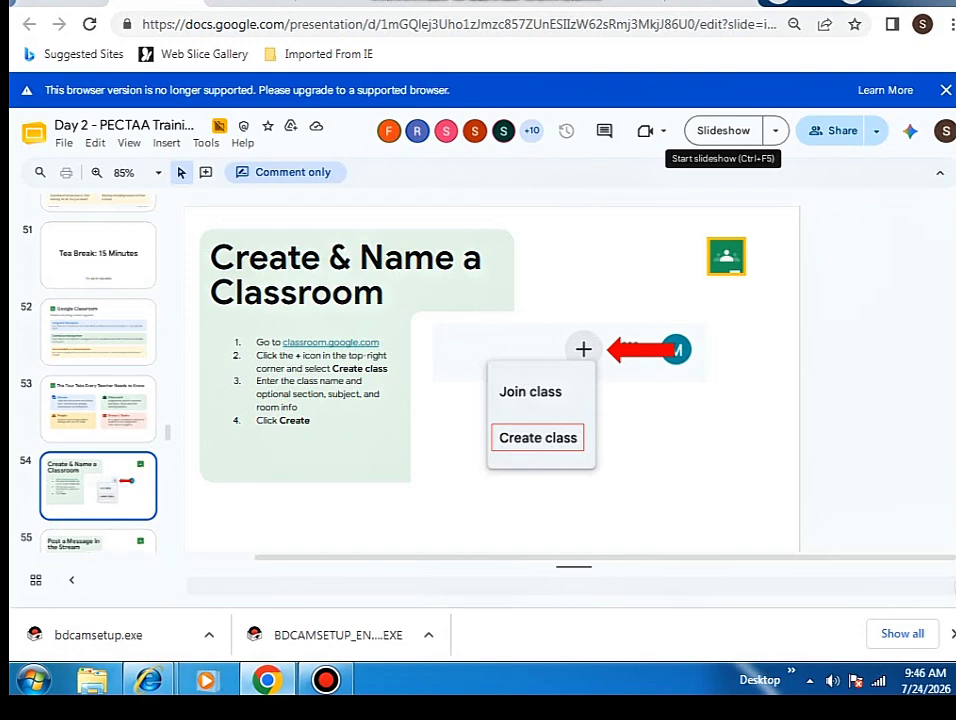
Switch to Google Classroom and create a new class named "class 9th A", leaving the optional fields empty.
click(700, 3)
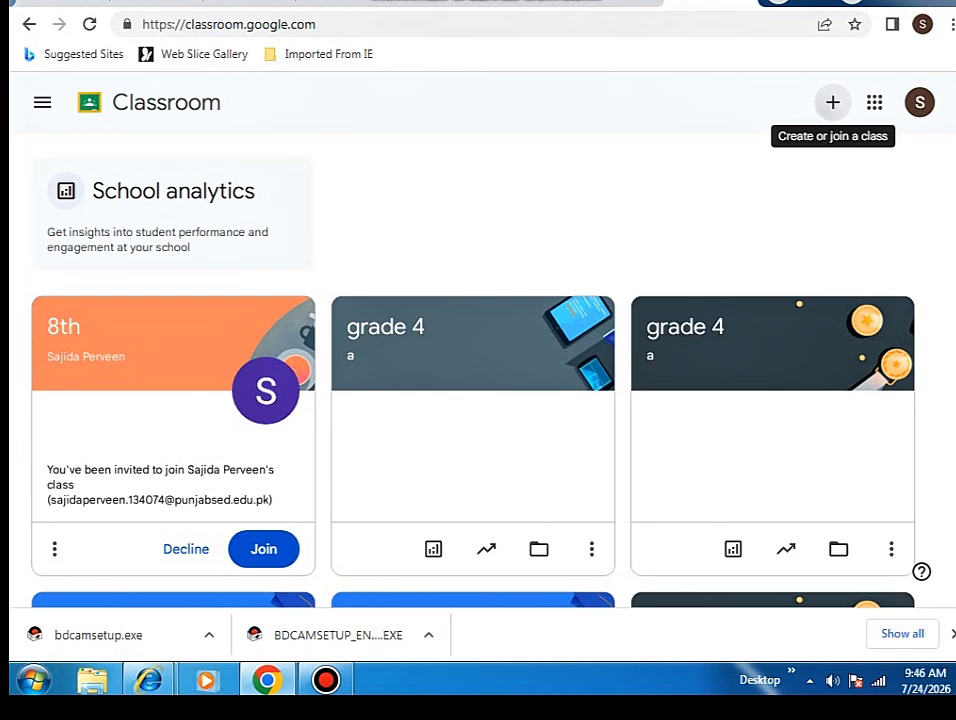
click(832, 102)
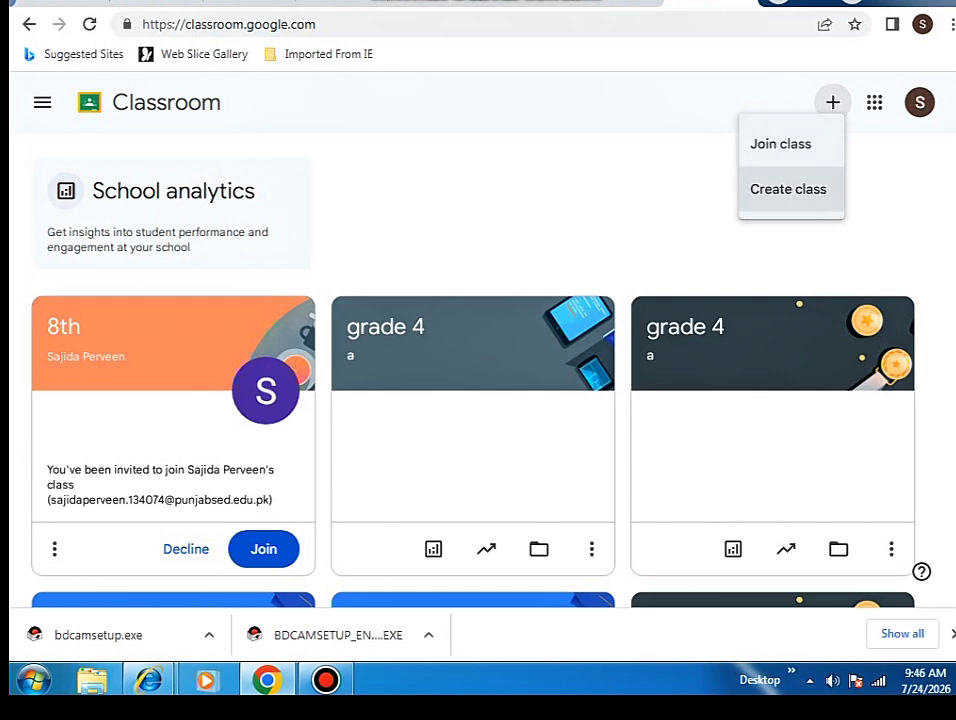
click(788, 189)
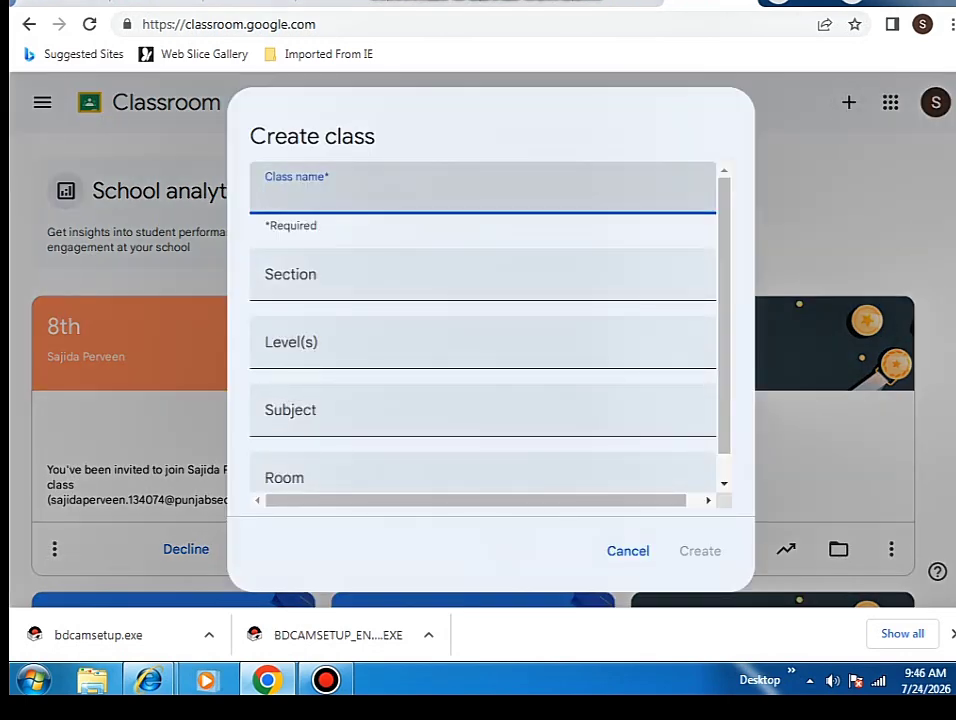
text(class 9)
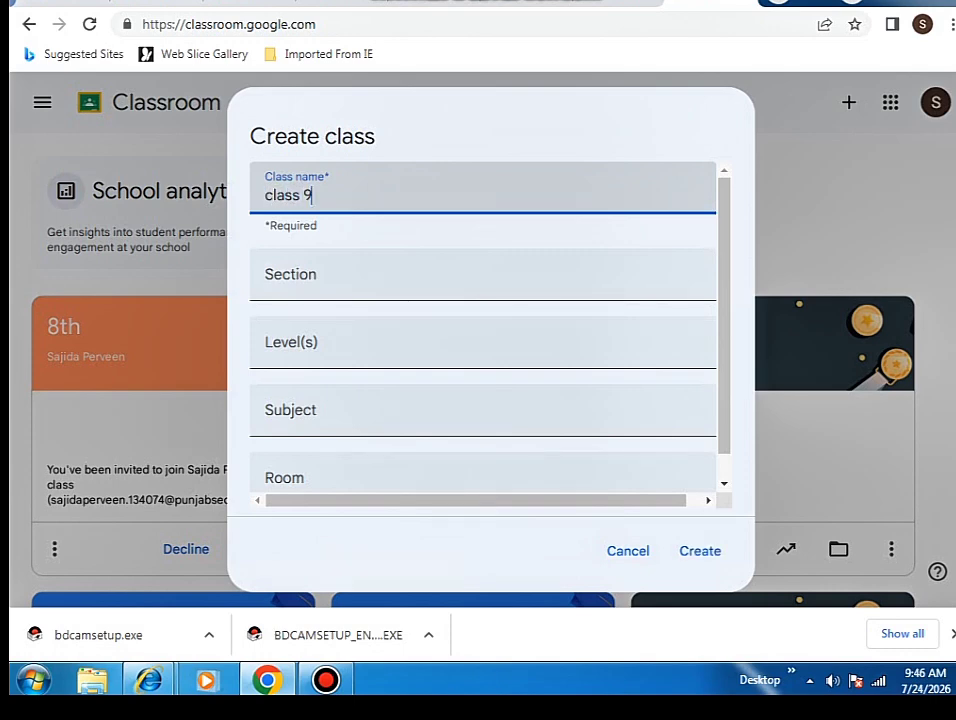
text( a)
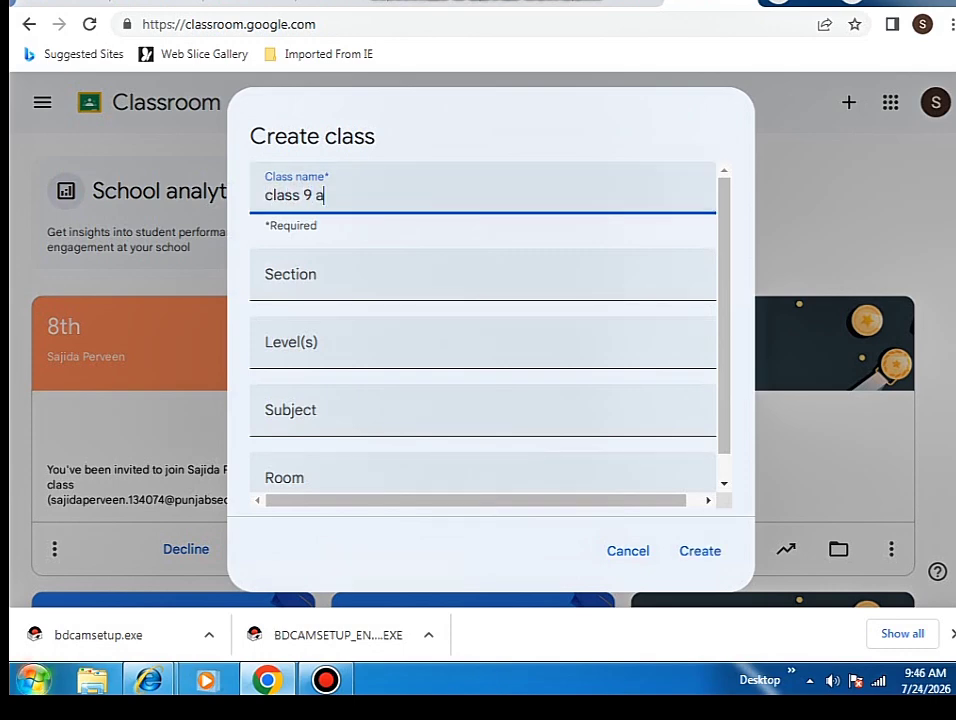
key(BackSpace)
key(BackSpace)
text(th a)
key(BackSpace)
text(A)
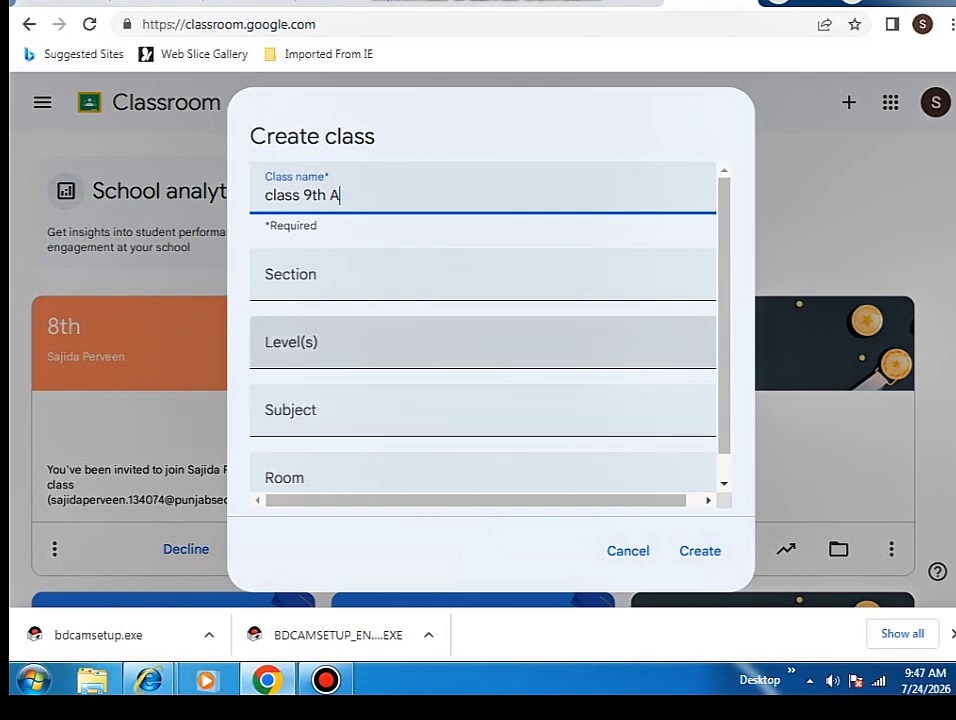
scroll(480, 341, down, 1)
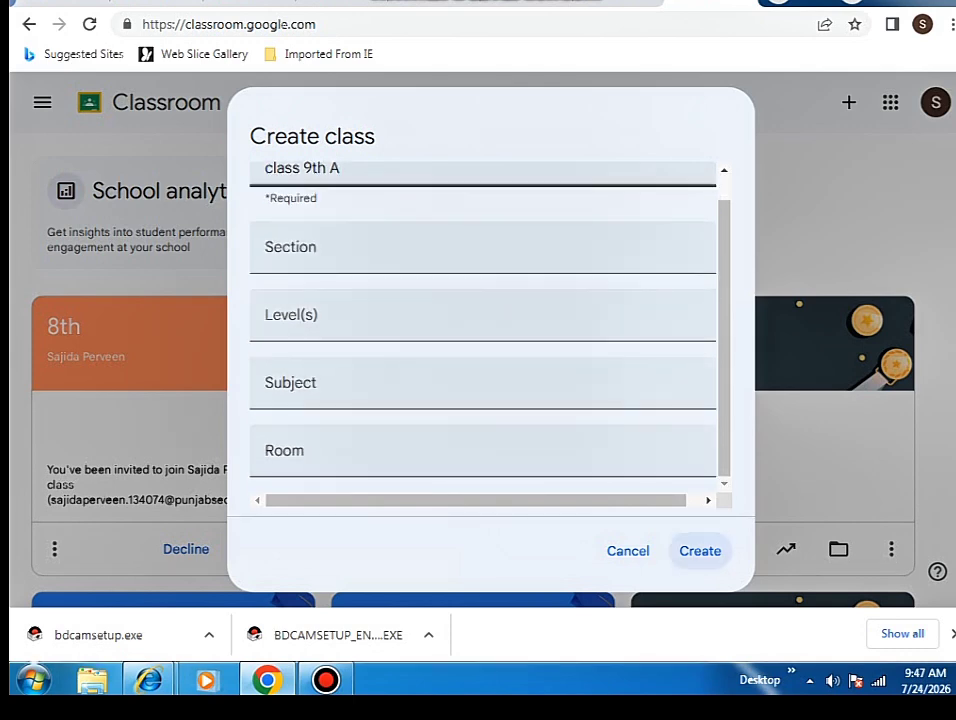
click(700, 551)
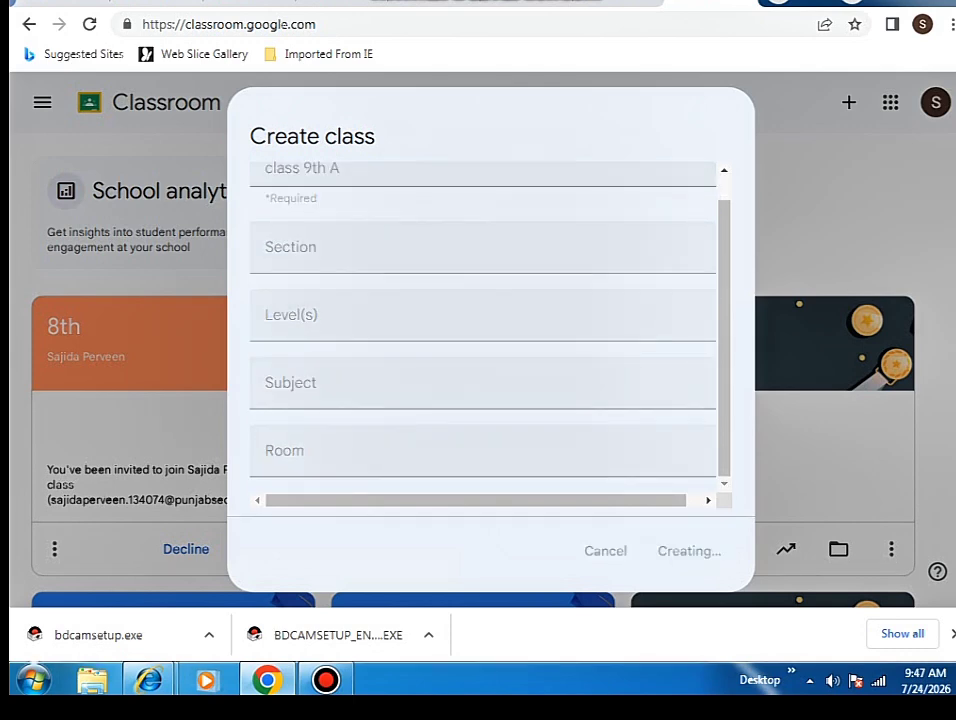
Return to the training presentation and read slide 55, highlighting "Stream" in the title and "On the Class Stream tab," in the instructions.
key(ctrl+Tab)
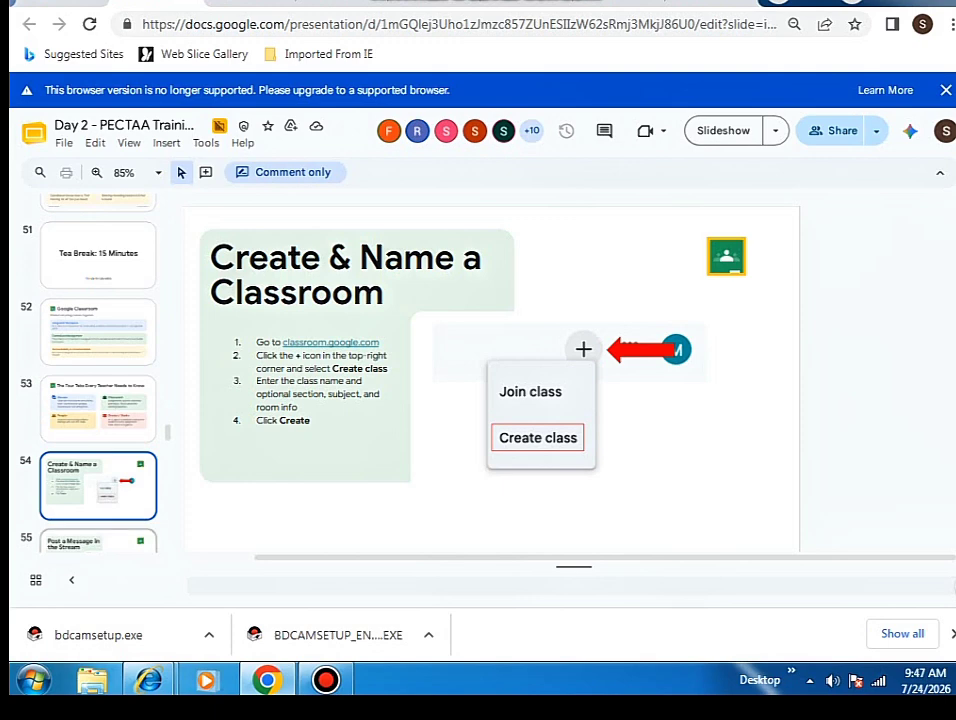
click(98, 542)
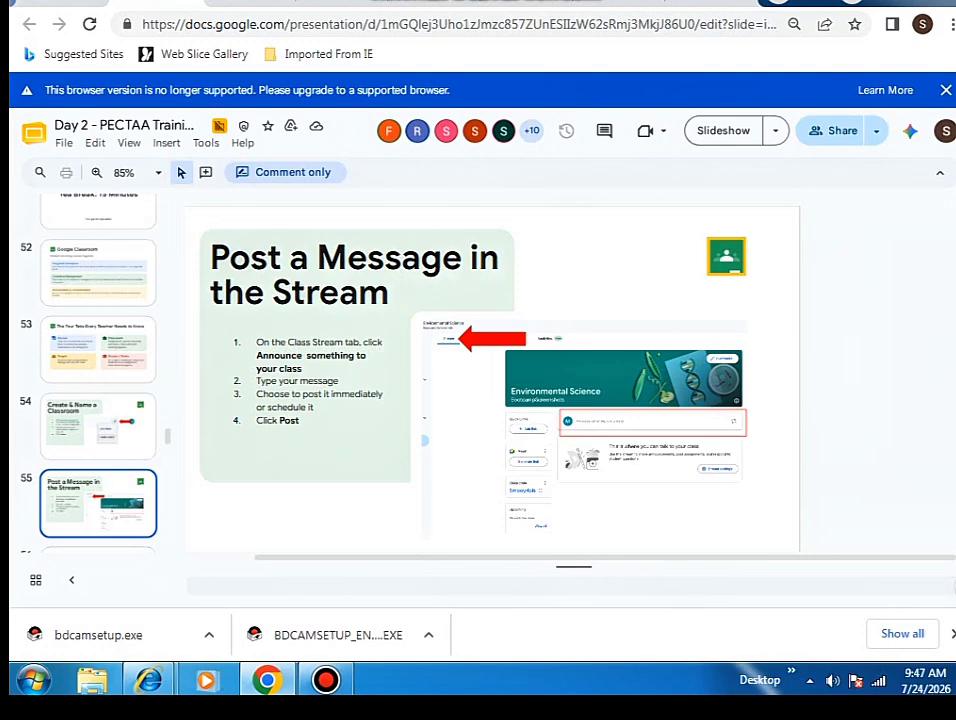
double_click(330, 292)
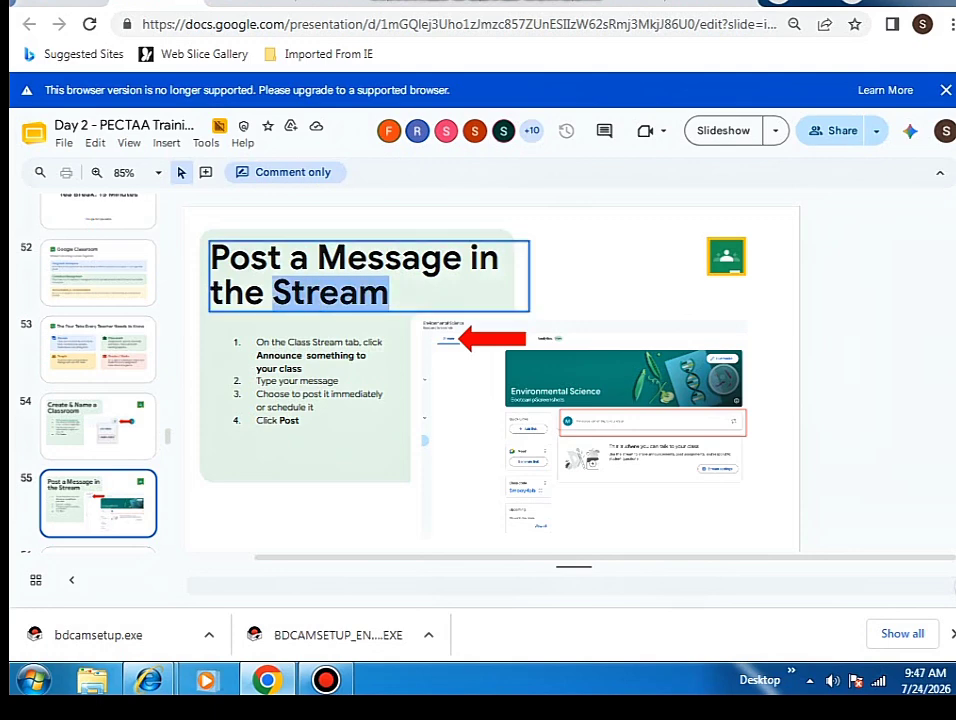
drag(256, 342, 360, 342)
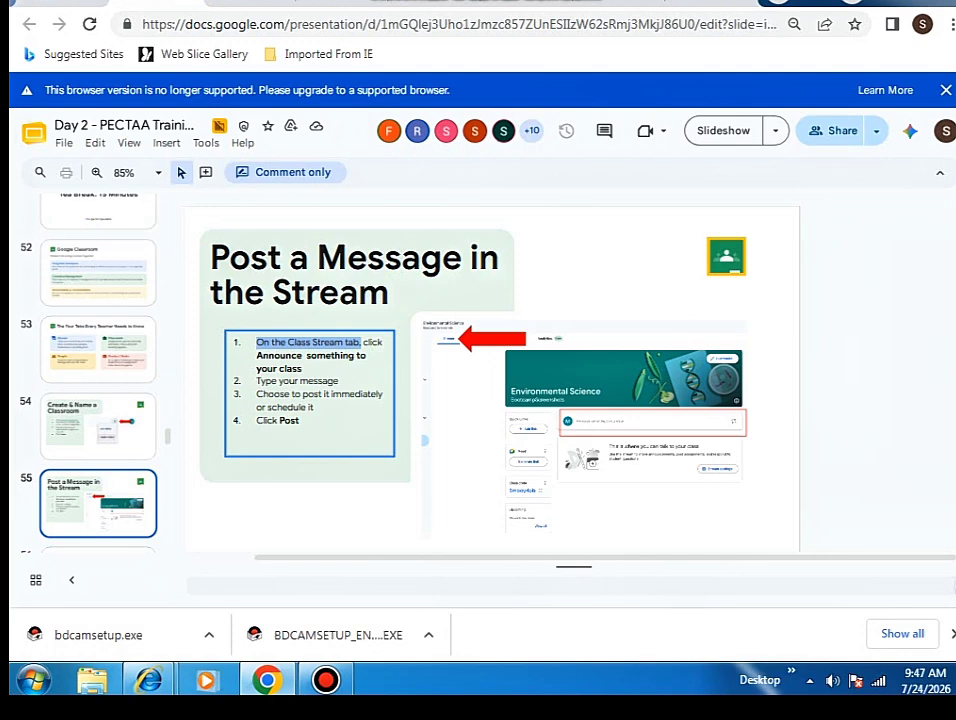
Switch to the class 9th A stream in Google Classroom and open a new announcement.
key(ctrl+Tab)
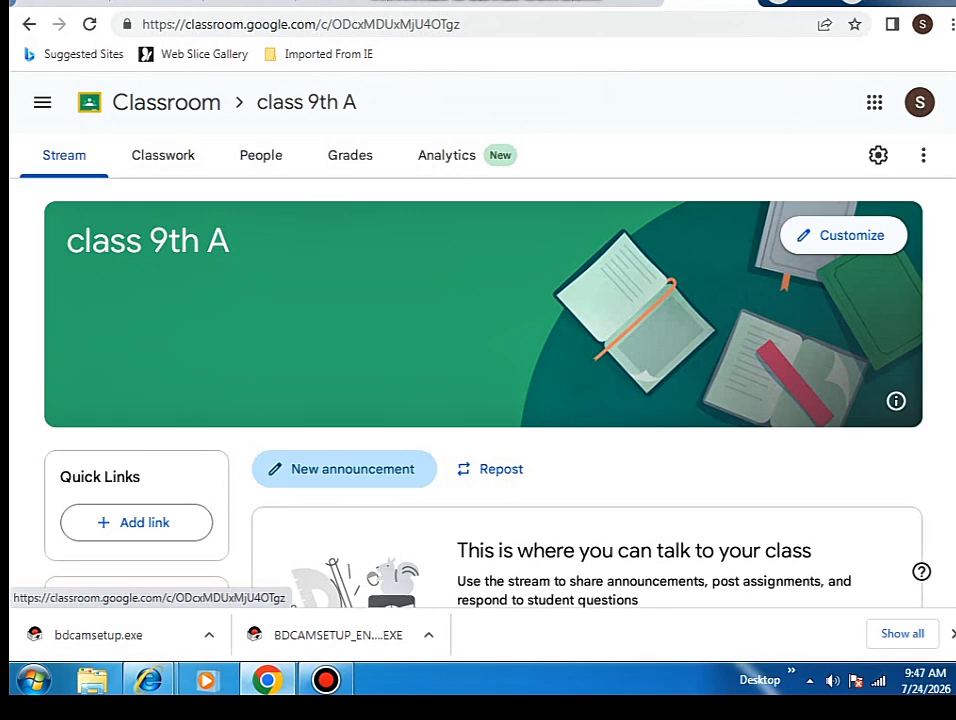
scroll(483, 390, down, 1)
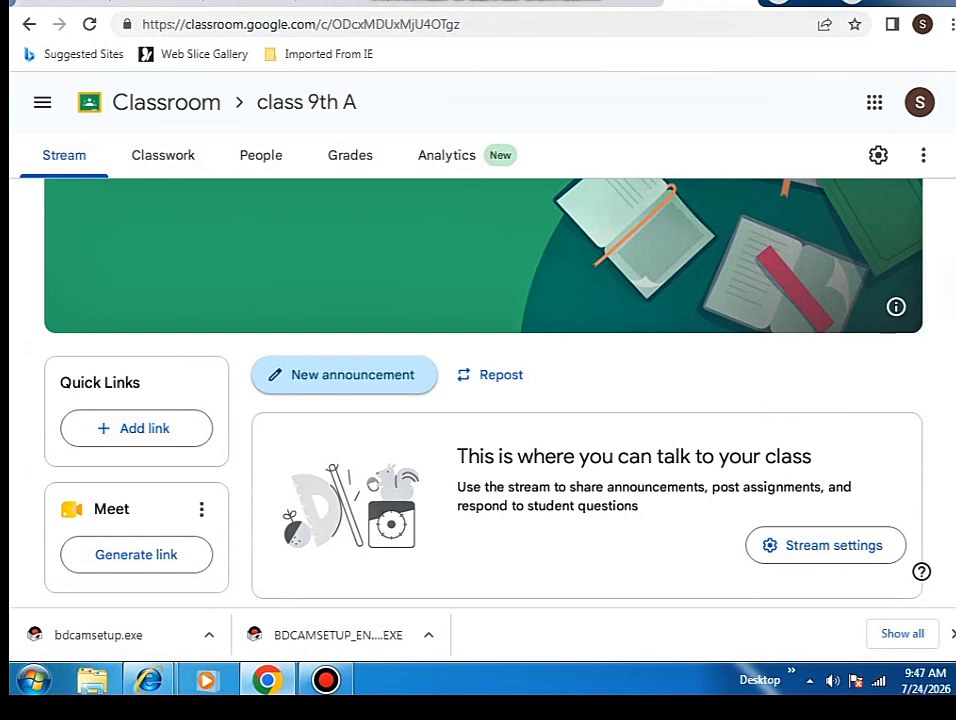
key(ctrl+Tab)
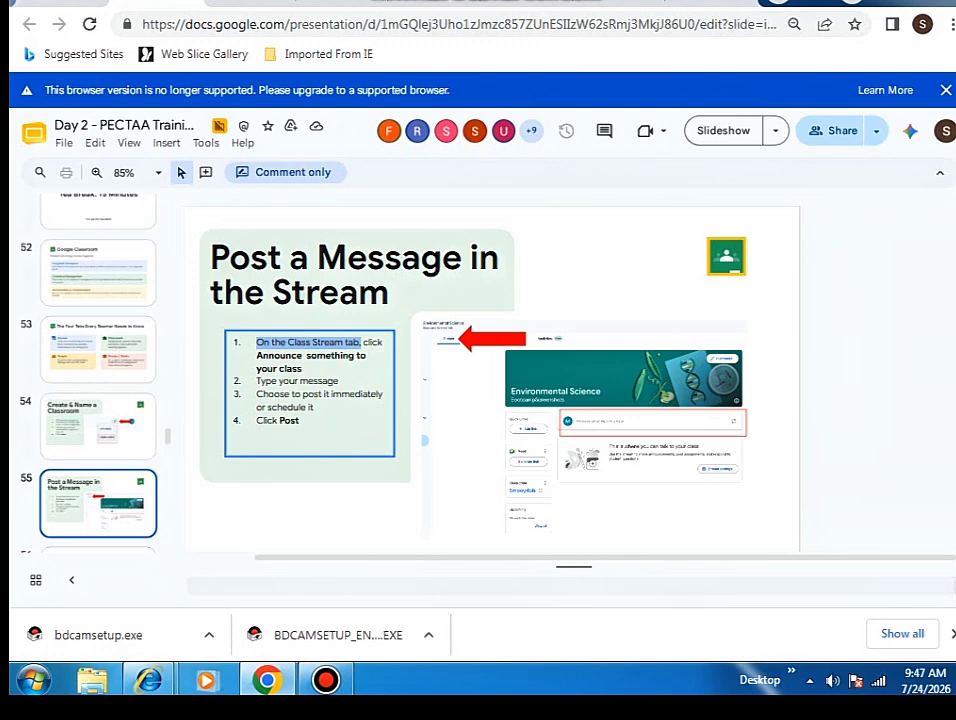
key(ctrl+shift+Tab)
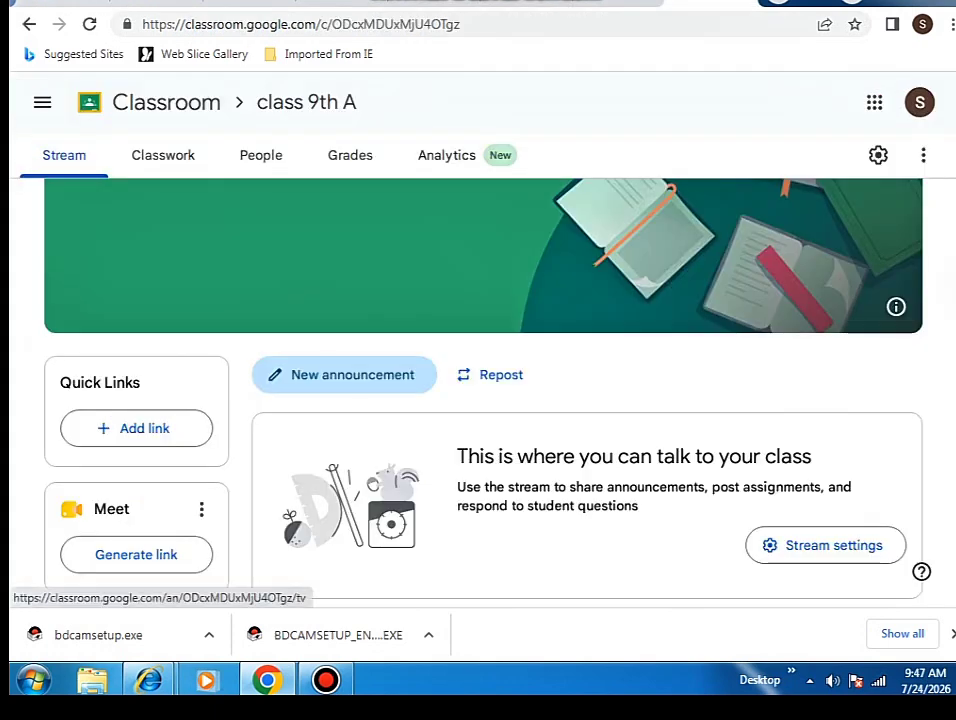
scroll(480, 380, down, 3)
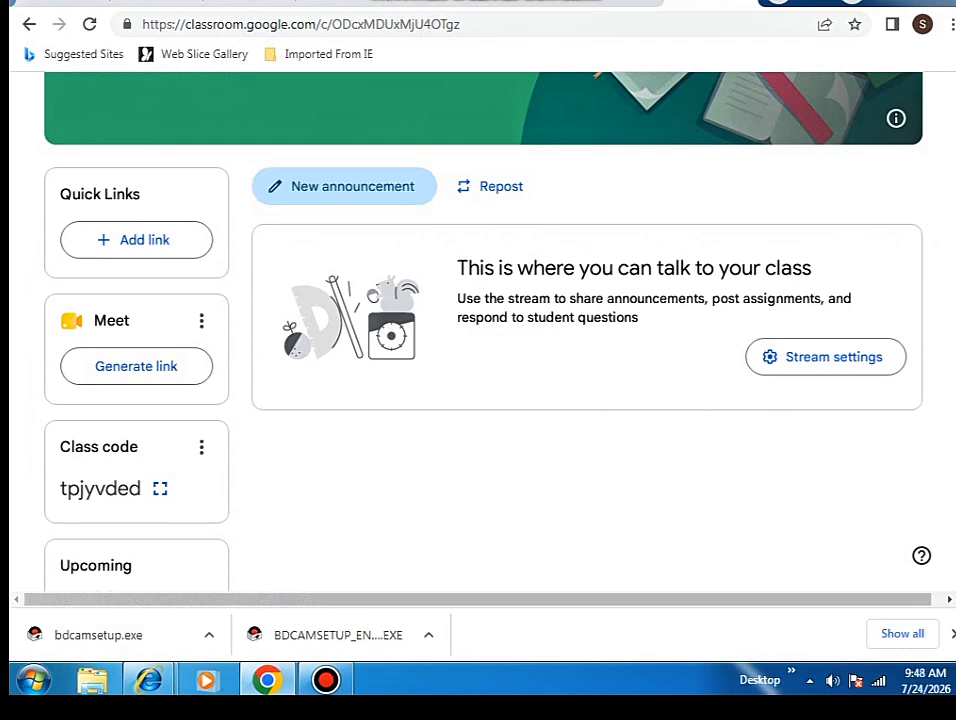
click(344, 186)
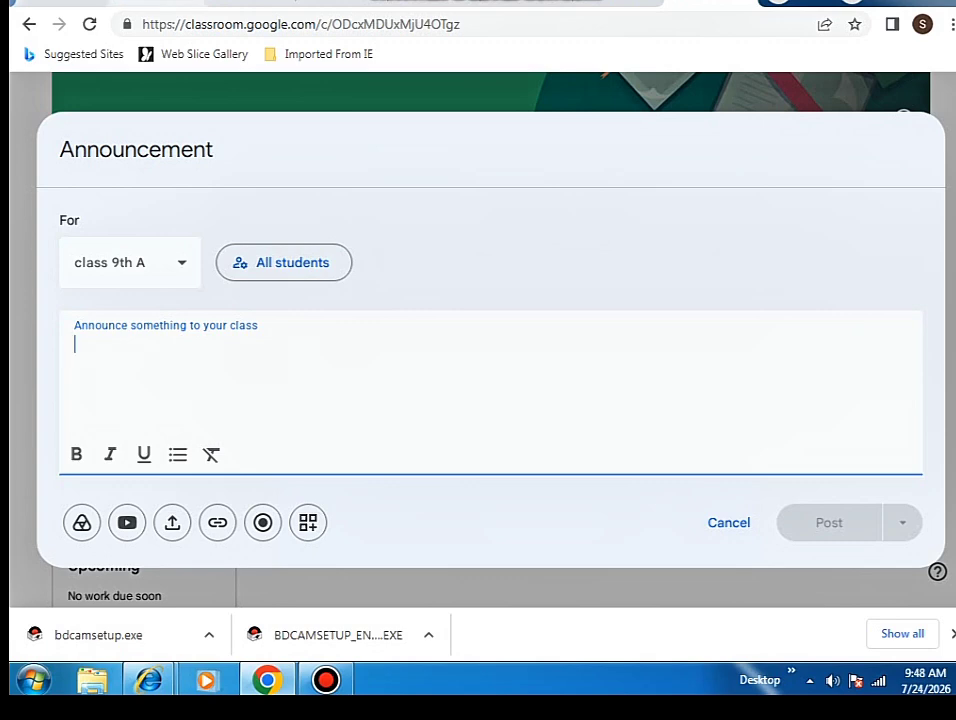
Check slide 55 of the presentation, highlighting "Announce something to your class", and return to the open announcement in Classroom.
key(ctrl+Tab)
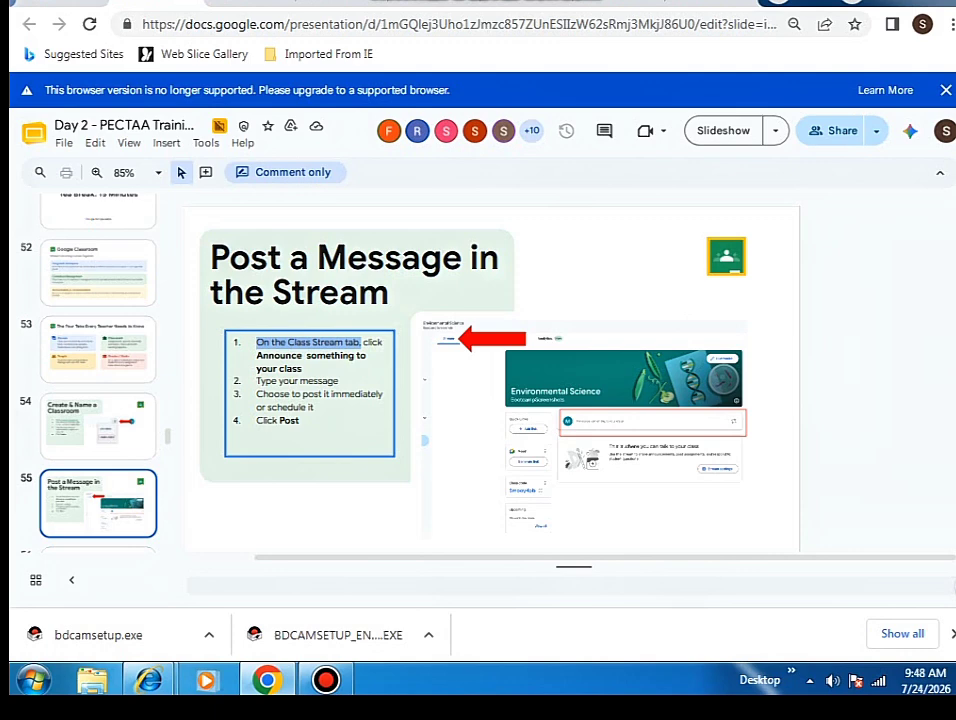
drag(257, 355, 302, 369)
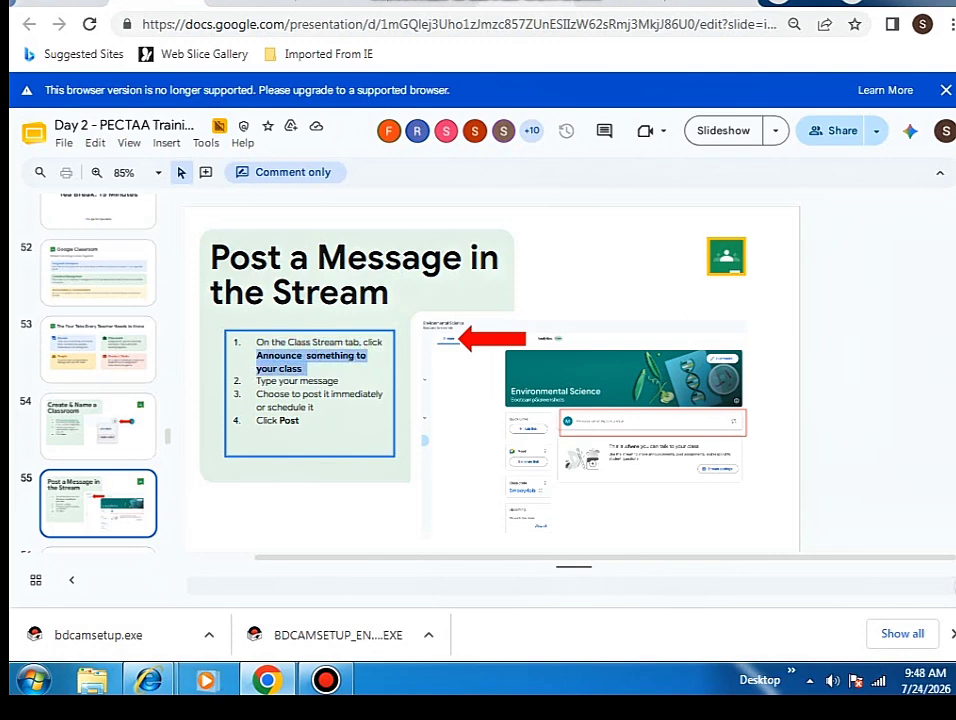
key(ctrl+shift+Tab)
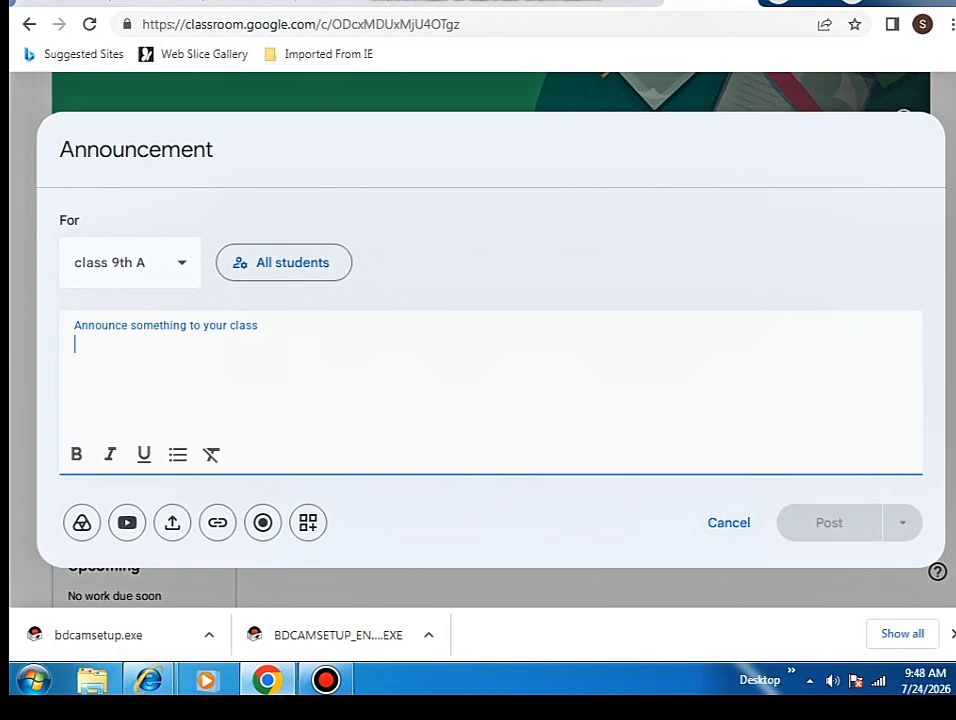
Begin the announcement text with "be prepare for the quiz on", removing the misspelled weekday.
text(be prep)
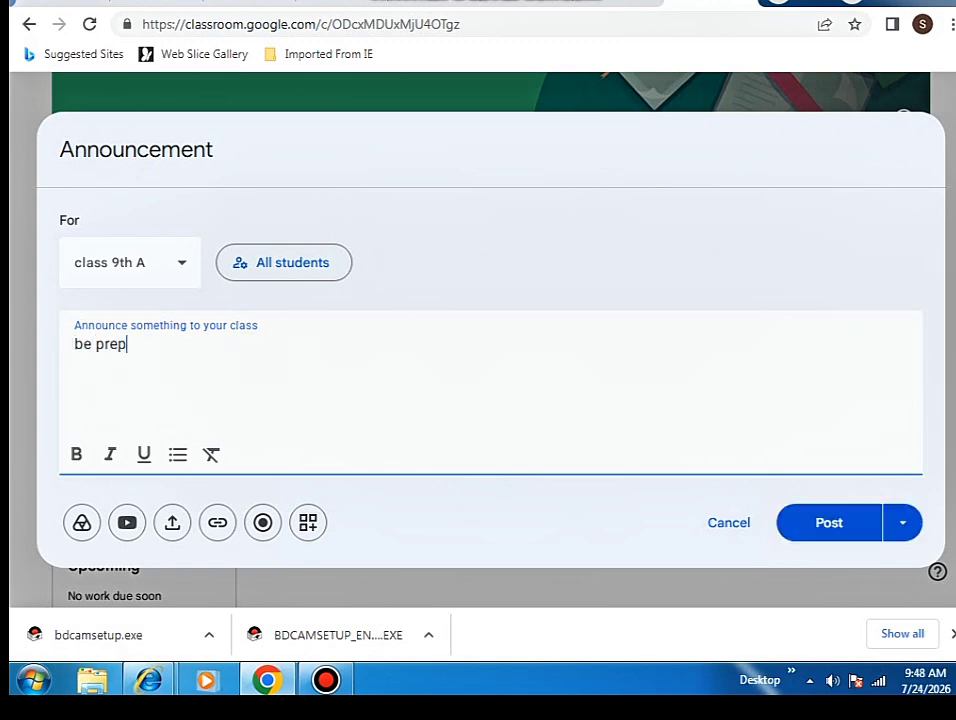
text(are for the quiz on monsday)
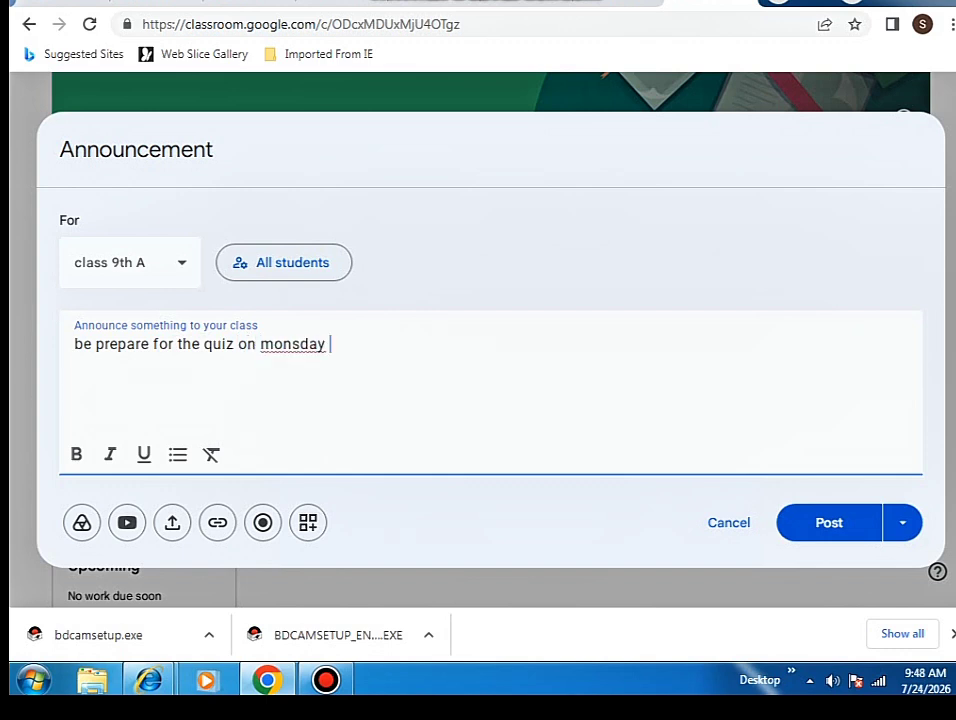
key(BackSpace)
key(BackSpace)
key(BackSpace)
key(BackSpace)
text(day)
key(BackSpace)
key(BackSpace)
key(BackSpace)
key(BackSpace)
key(BackSpace)
key(BackSpace)
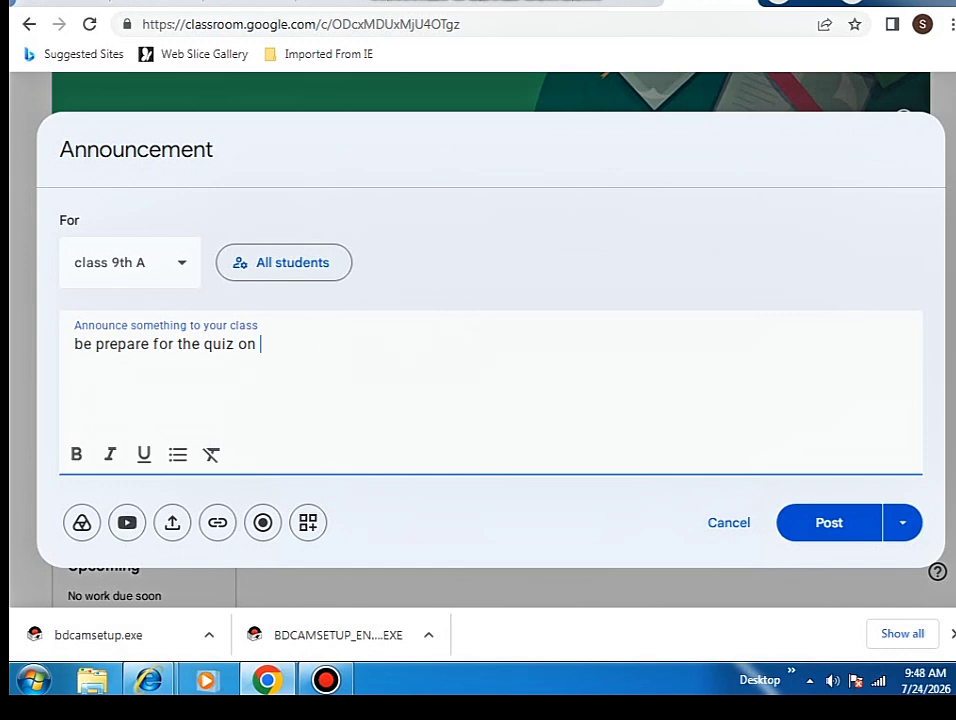
Continue the announcement text with "Monday for chapter 1 of computer scince", capitalizing the weekday.
text(monday)
key(BackSpace)
key(BackSpace)
key(BackSpace)
key(BackSpace)
key(BackSpace)
key(BackSpace)
text(Monday)
text(for chap)
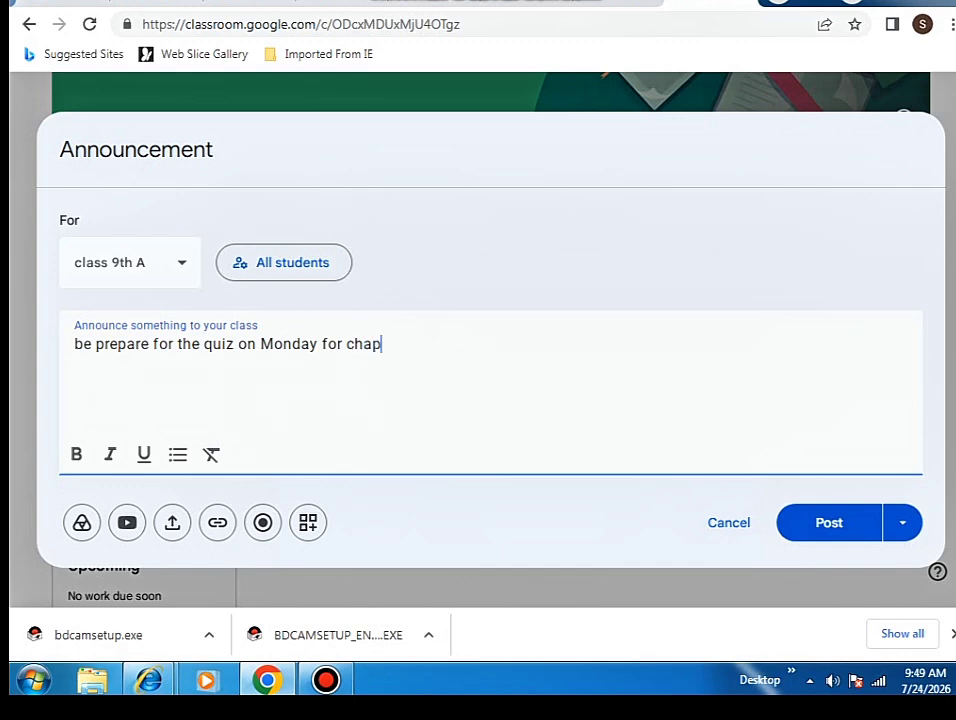
text(ter 1 of comp)
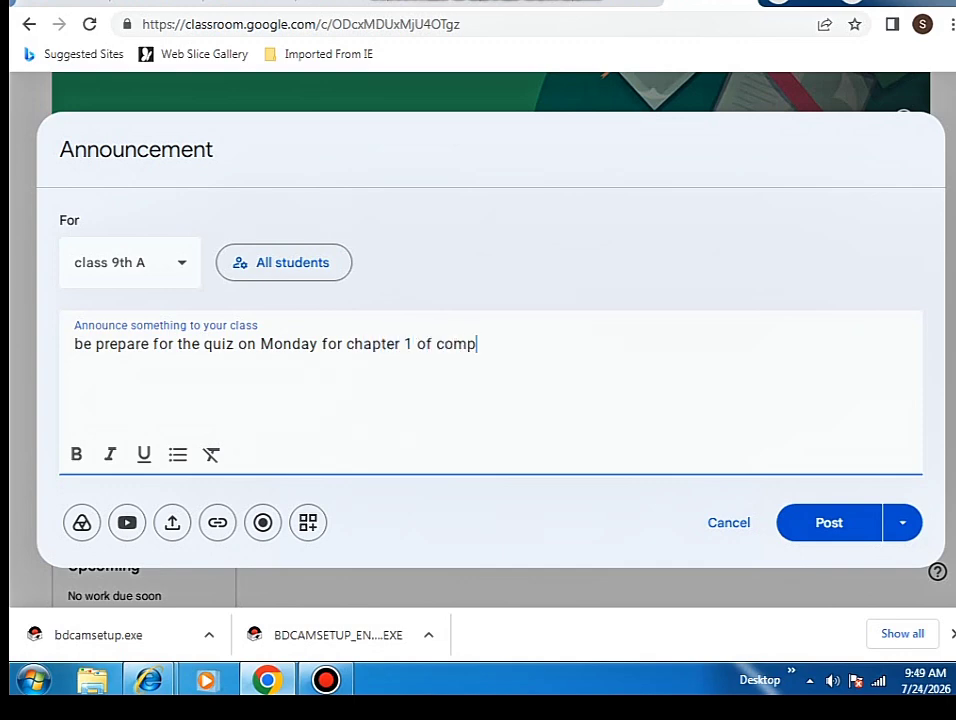
text(uter scince)
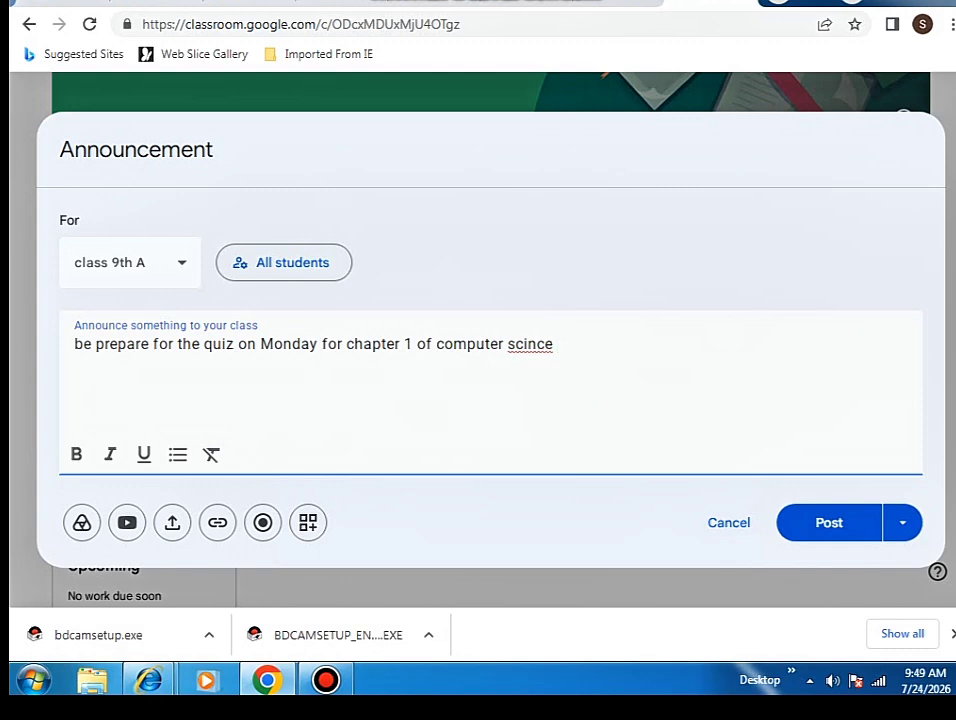
Correct the misspelled last word of the announcement to "science" and post the announcement to the class.
click(523, 344)
right_click(523, 344)
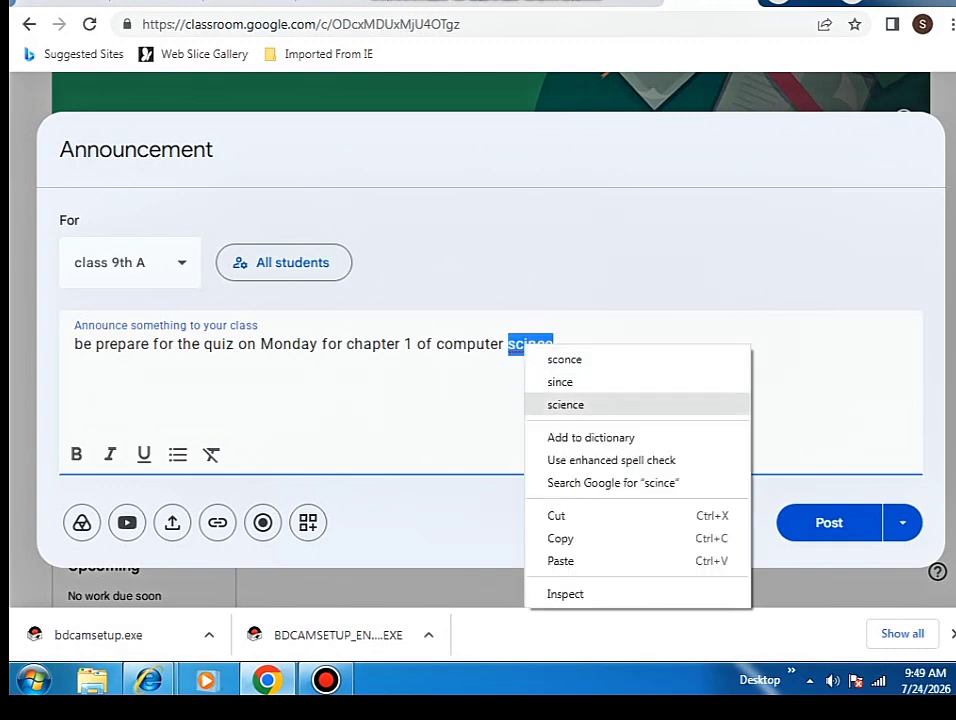
click(565, 404)
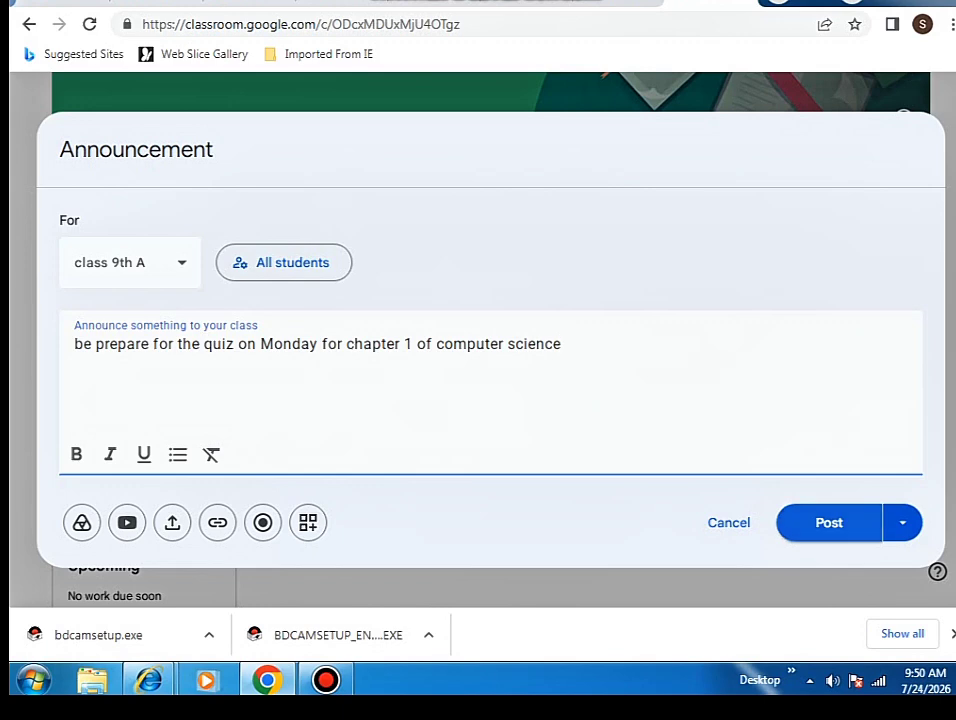
click(829, 522)
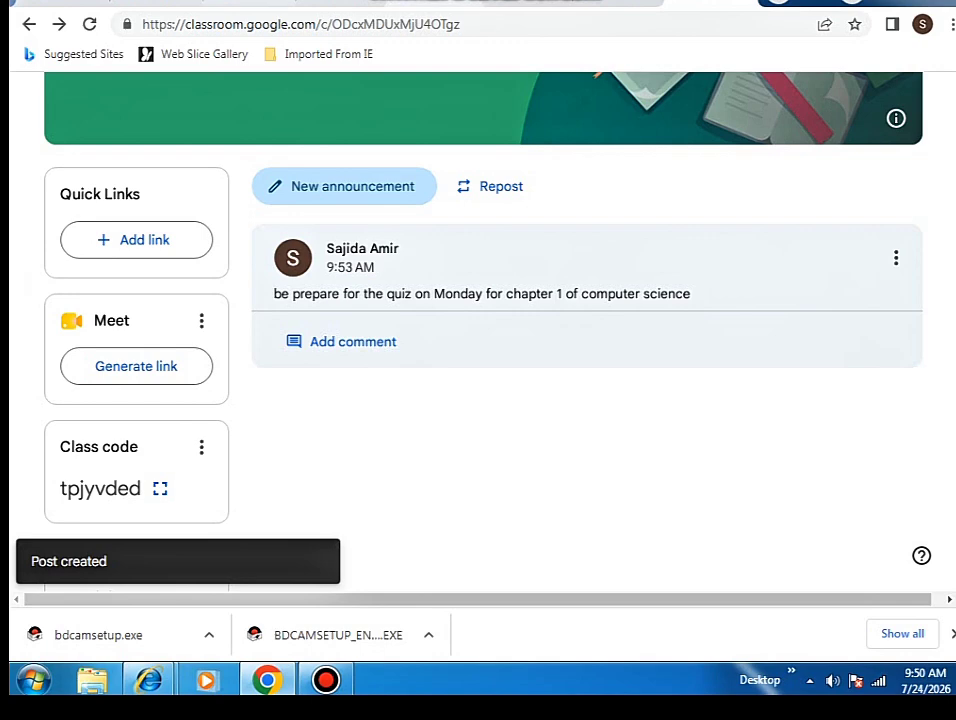
Return to the training presentation, open slide 56 and highlight its title "Create an Assignment with Due Date".
click(115, 2)
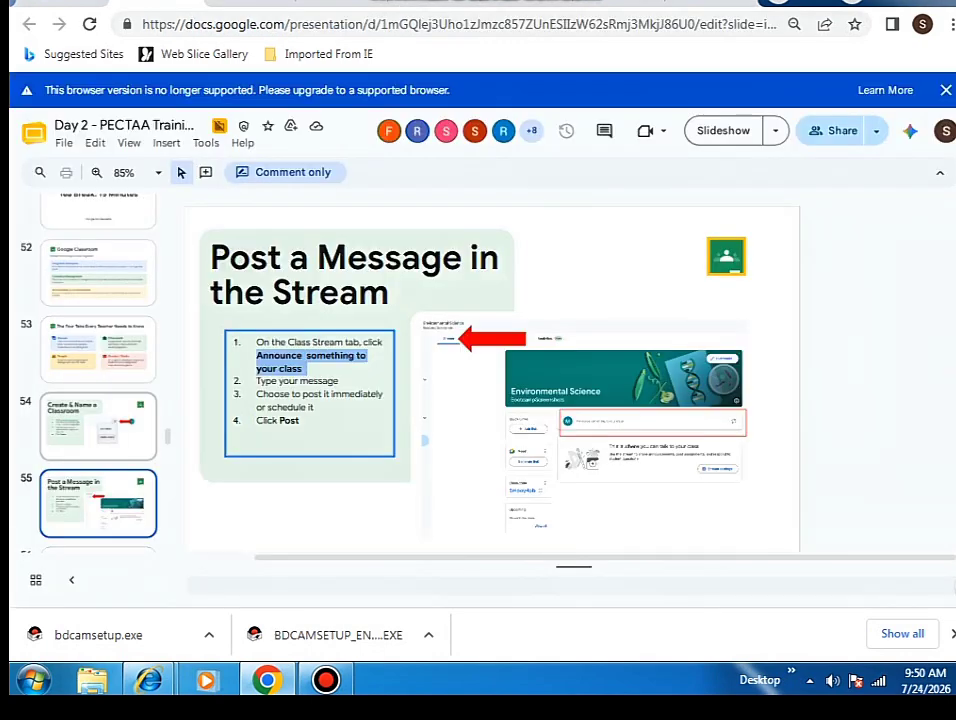
scroll(98, 380, down, 1)
click(98, 486)
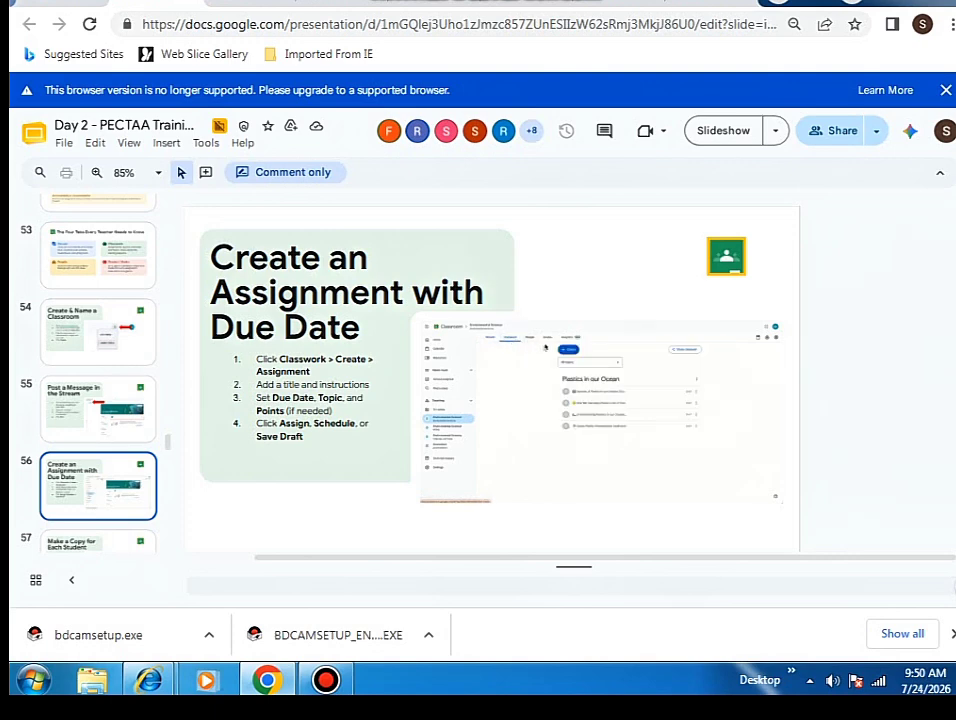
click(426, 262)
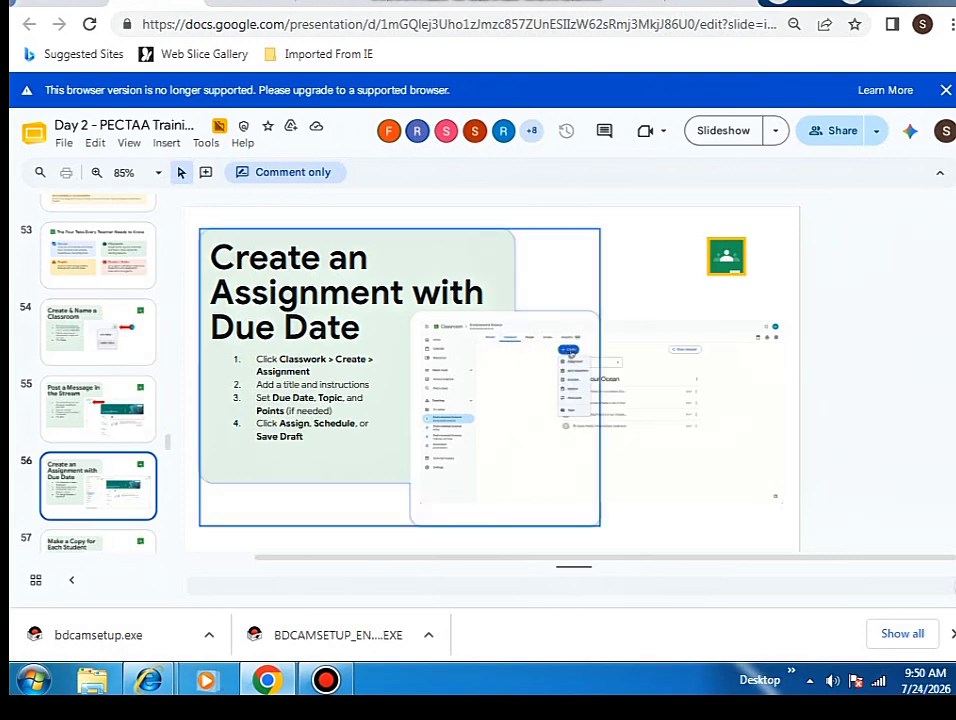
click(427, 268)
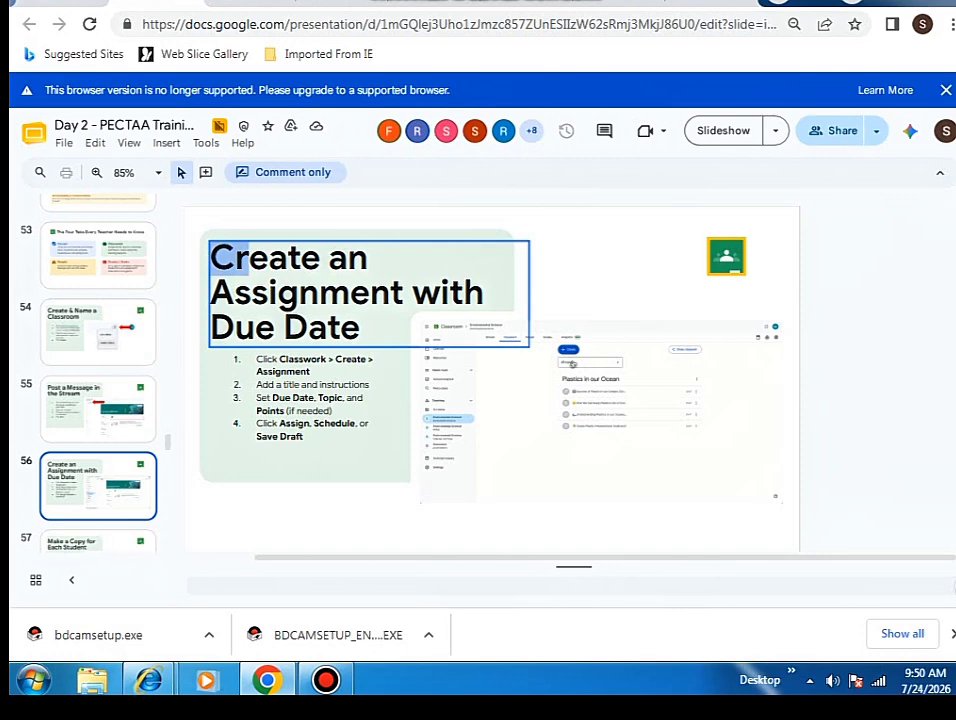
drag(422, 274, 754, 388)
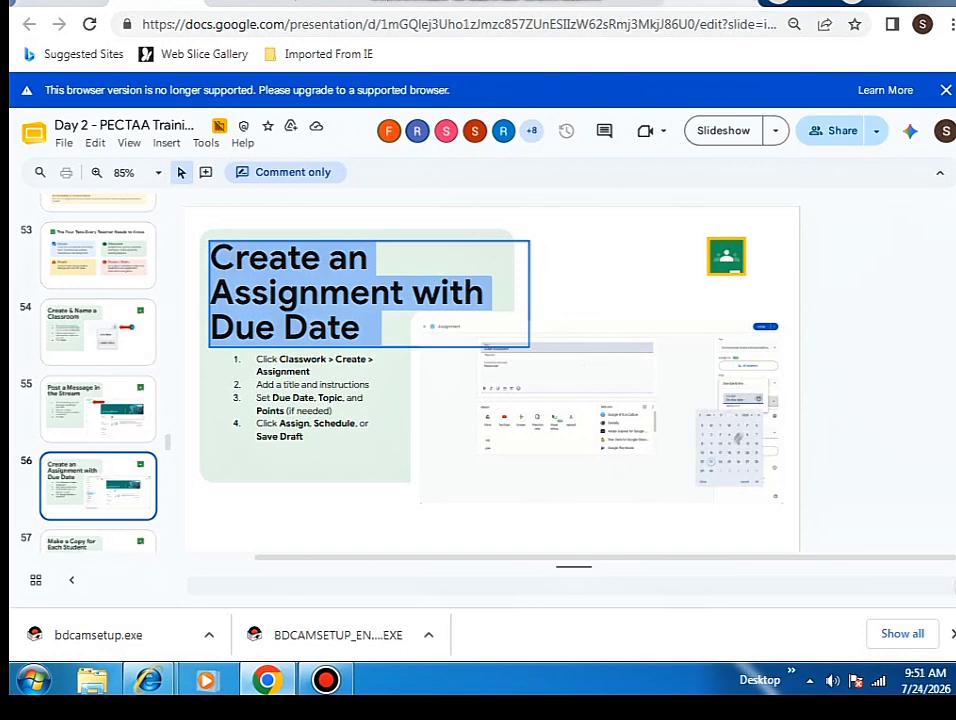
Switch to the class 9th A stream in Google Classroom and review it, highlighting the class name and the posted quiz announcement.
key(ctrl+Tab)
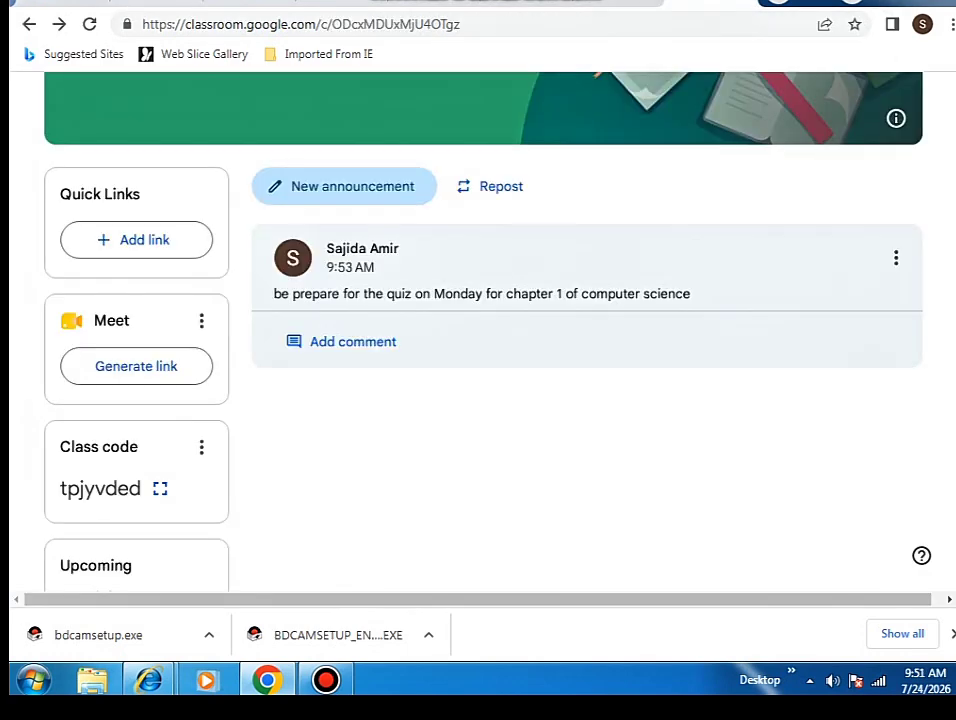
scroll(483, 330, up, 3)
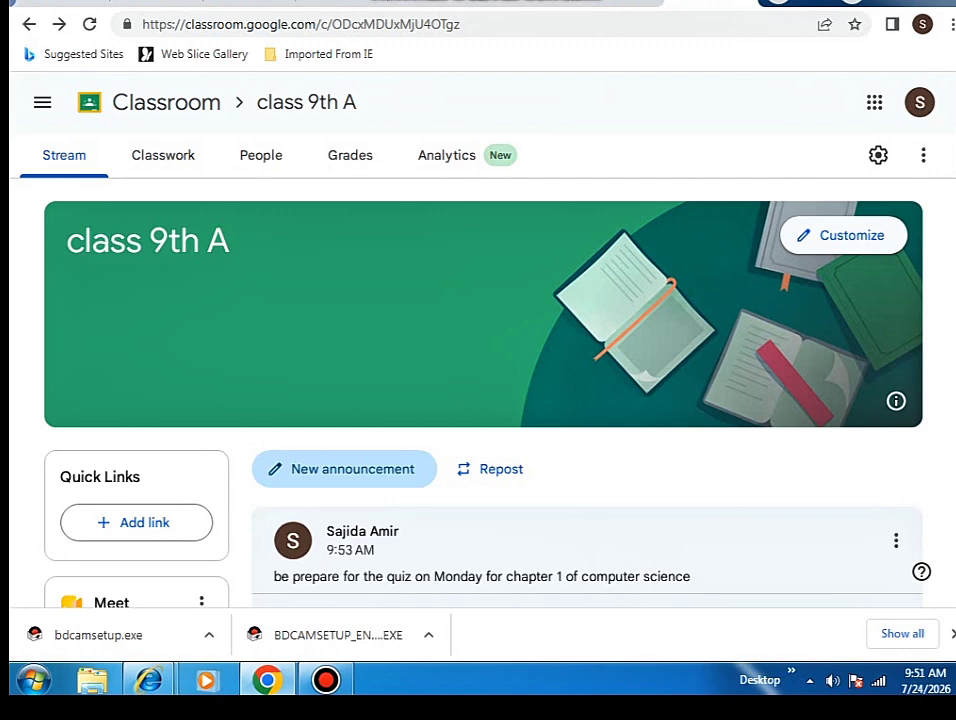
drag(66, 241, 231, 241)
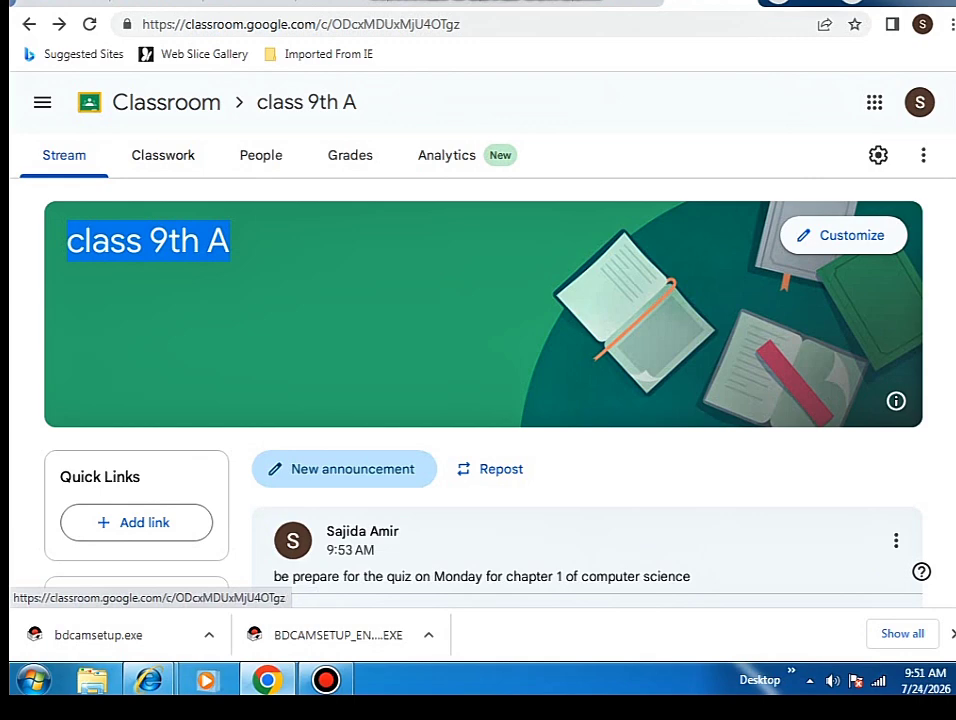
scroll(480, 400, down, 2)
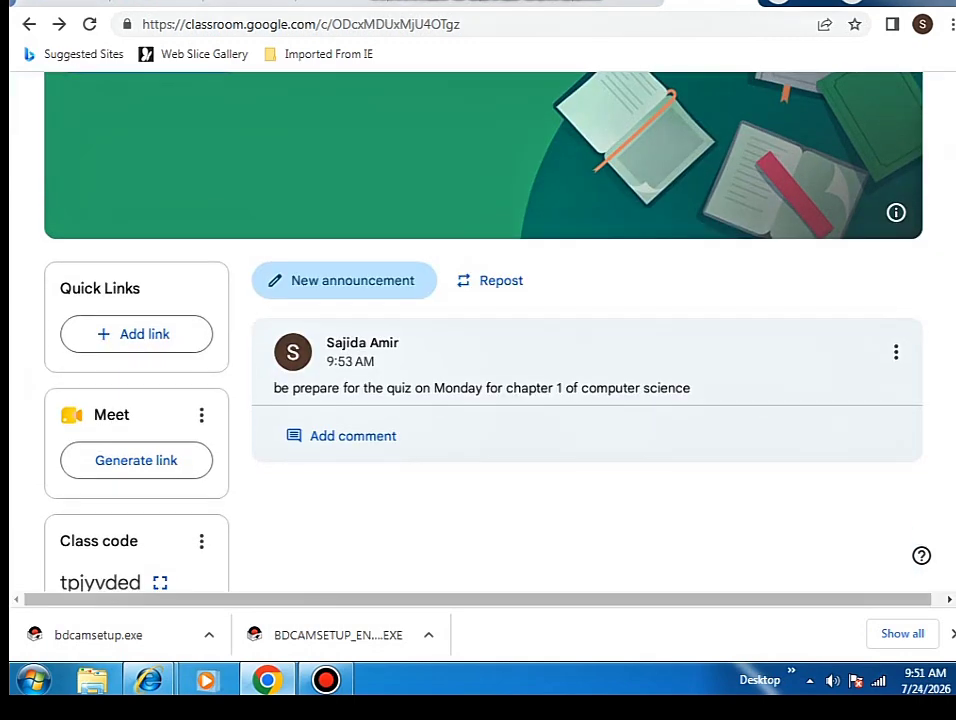
scroll(480, 350, up, 2)
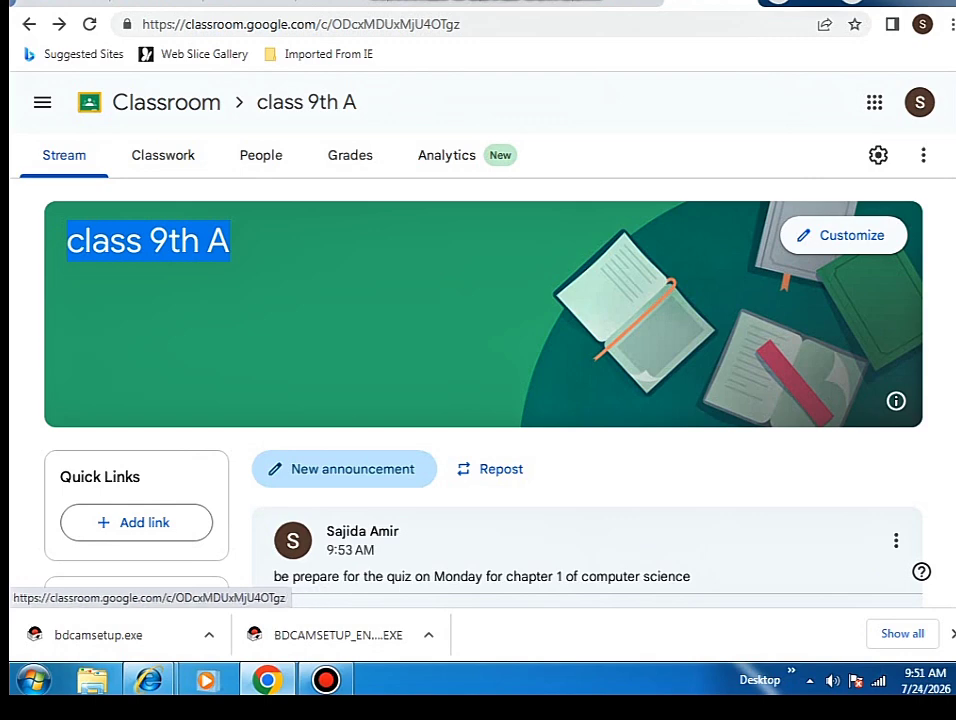
scroll(483, 390, down, 1)
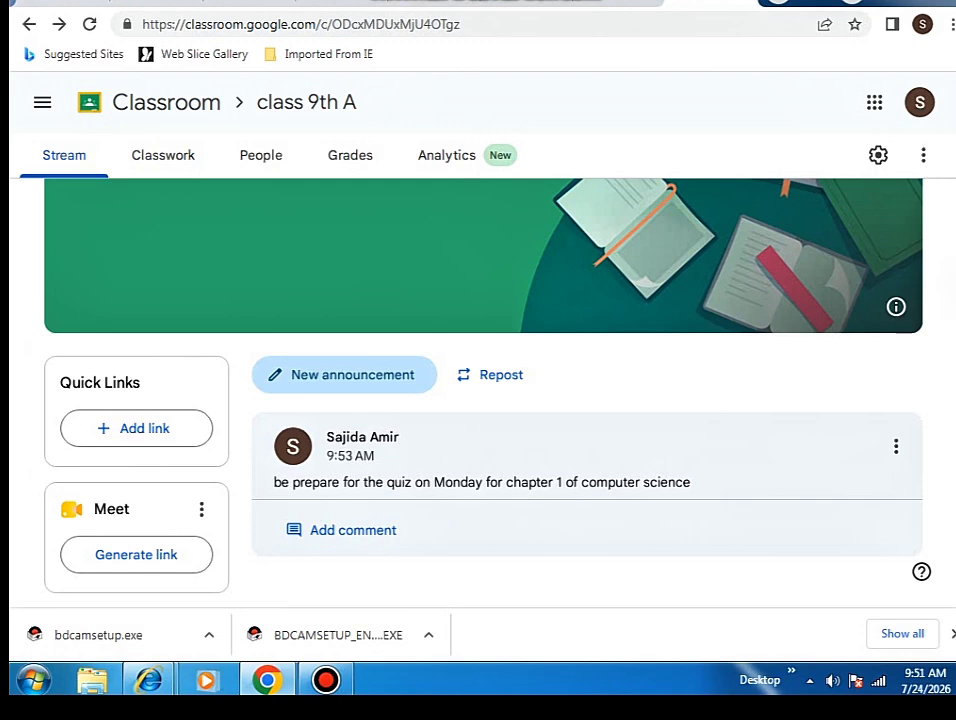
triple_click(482, 482)
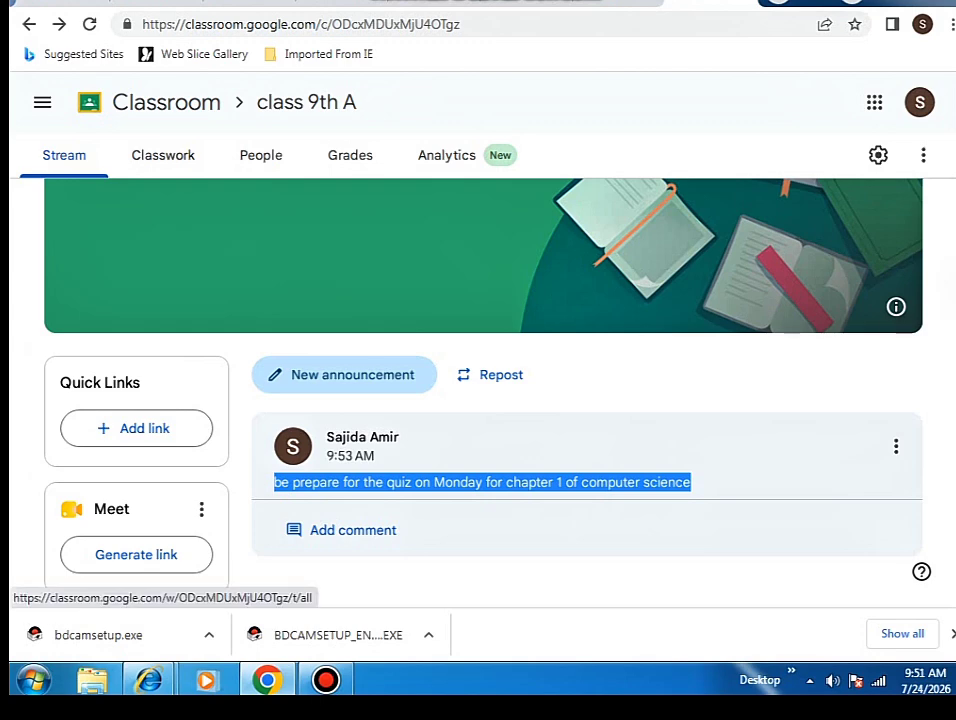
Open the class's Classwork page, and check slide 56 of the presentation, highlighting "Classwork >" and "Assignment" in the first instruction.
click(163, 155)
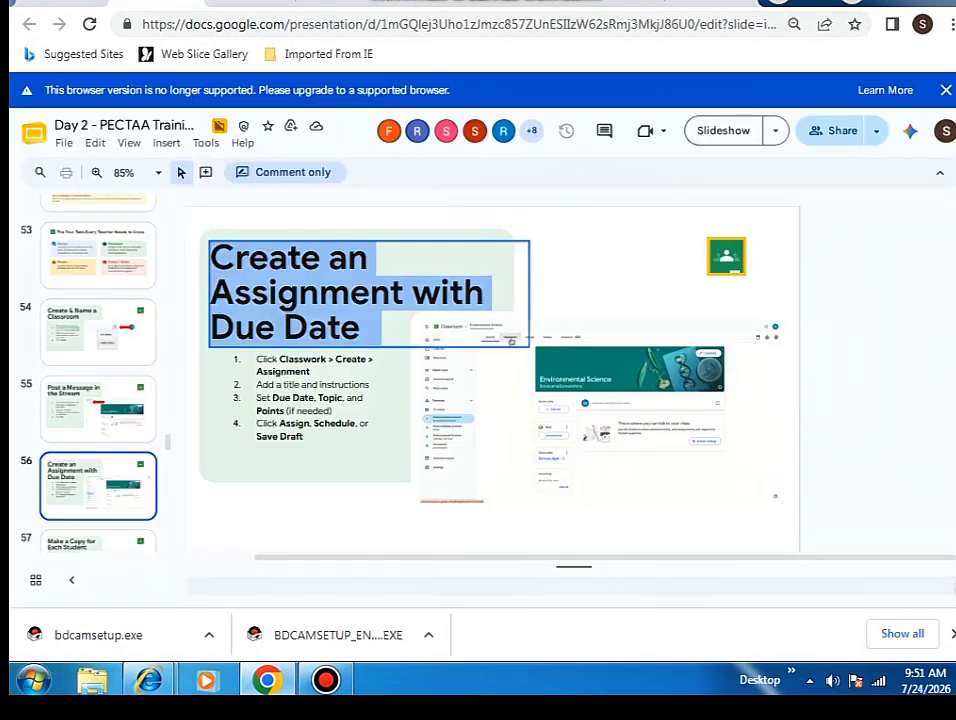
drag(334, 359, 263, 359)
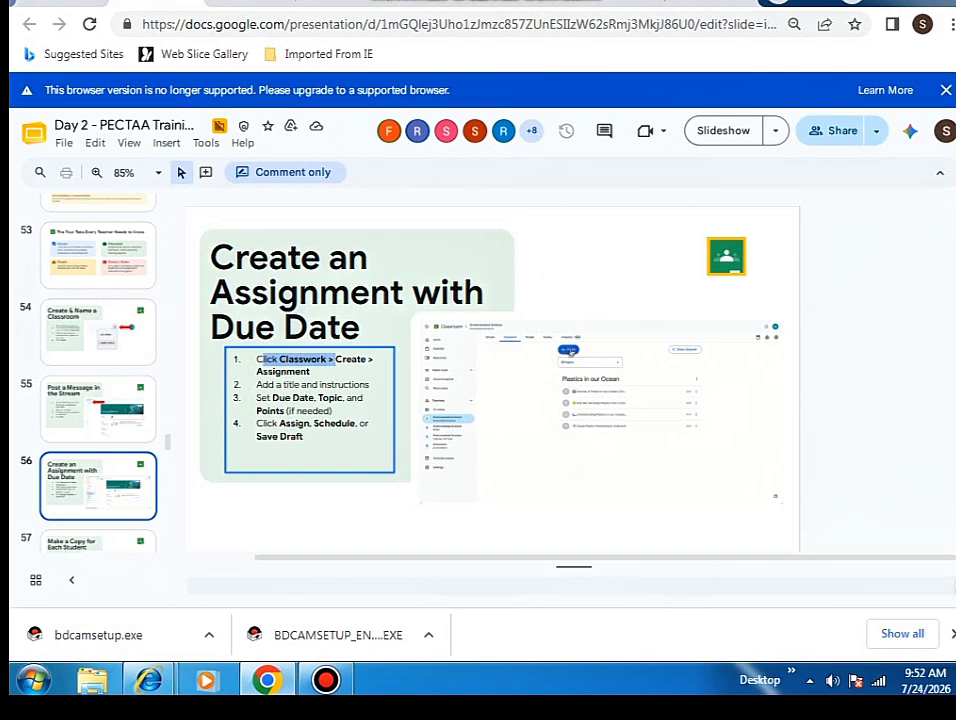
double_click(283, 371)
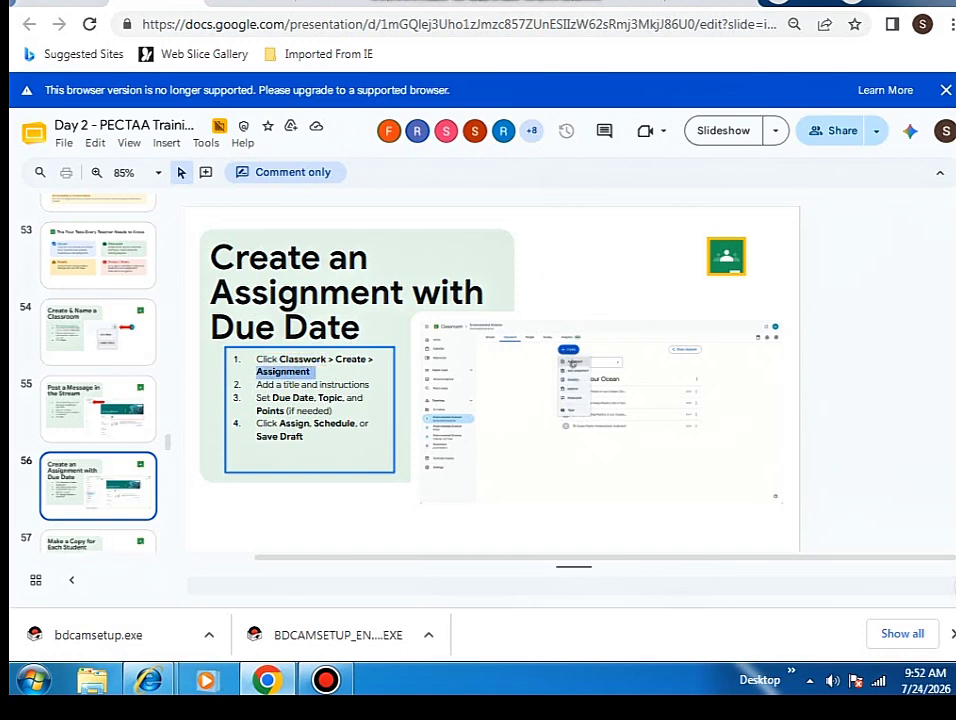
Return to the Classwork page in Google Classroom and create a new assignment for class 9th A.
key(ctrl+Tab)
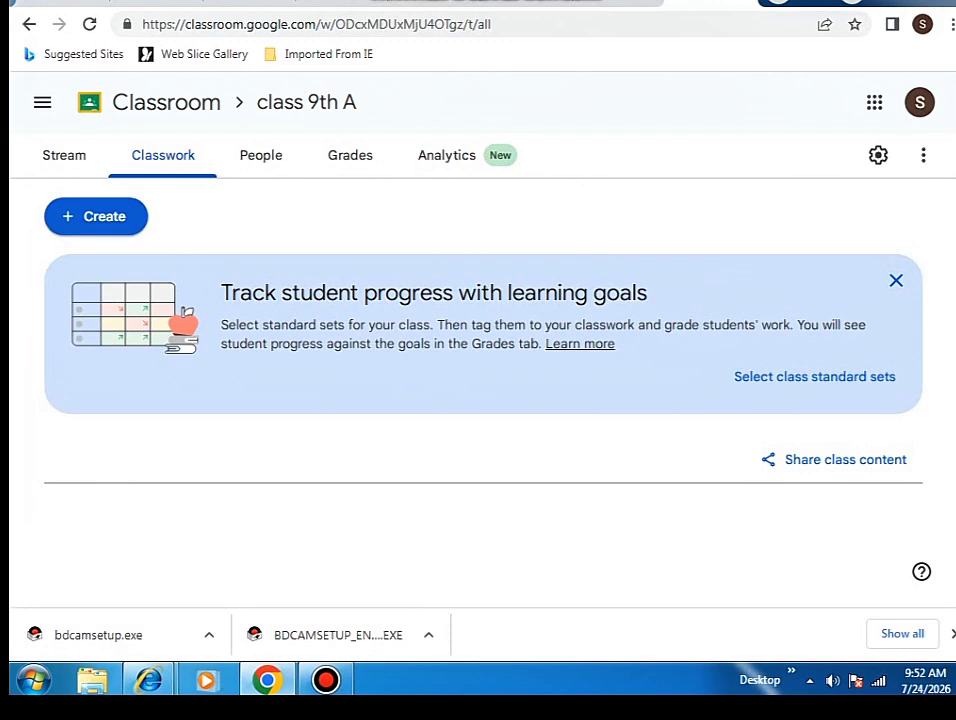
click(95, 216)
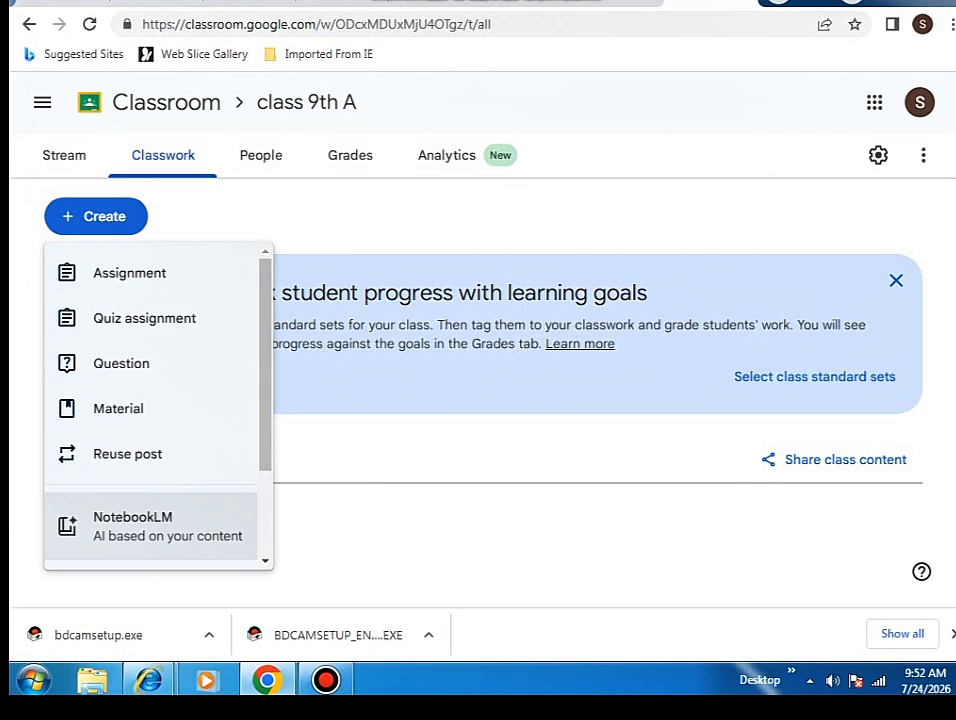
click(129, 272)
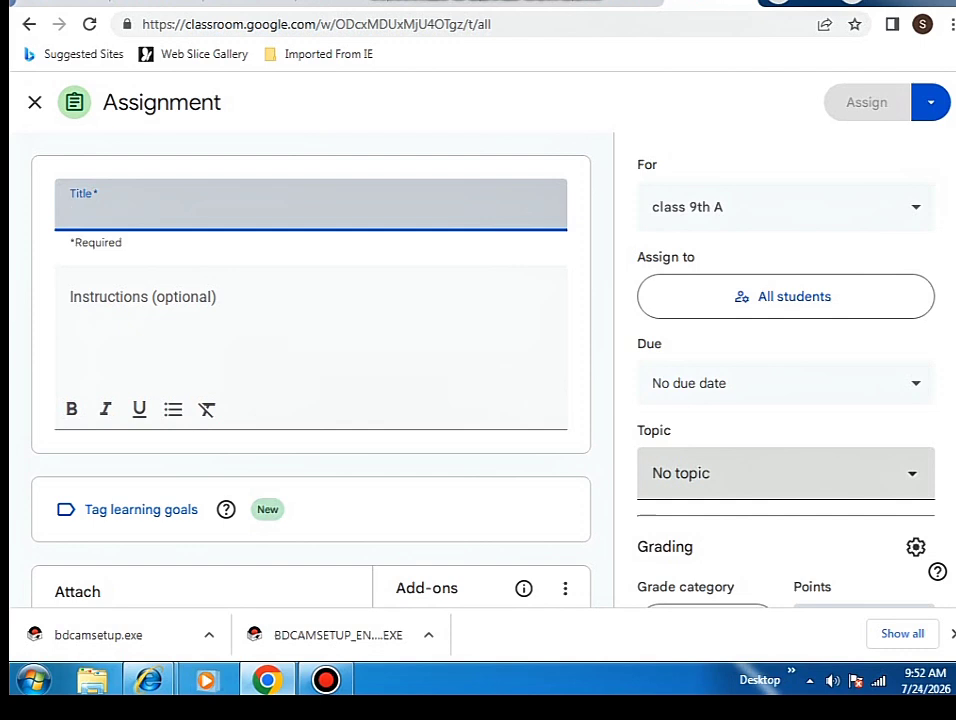
text(chapt)
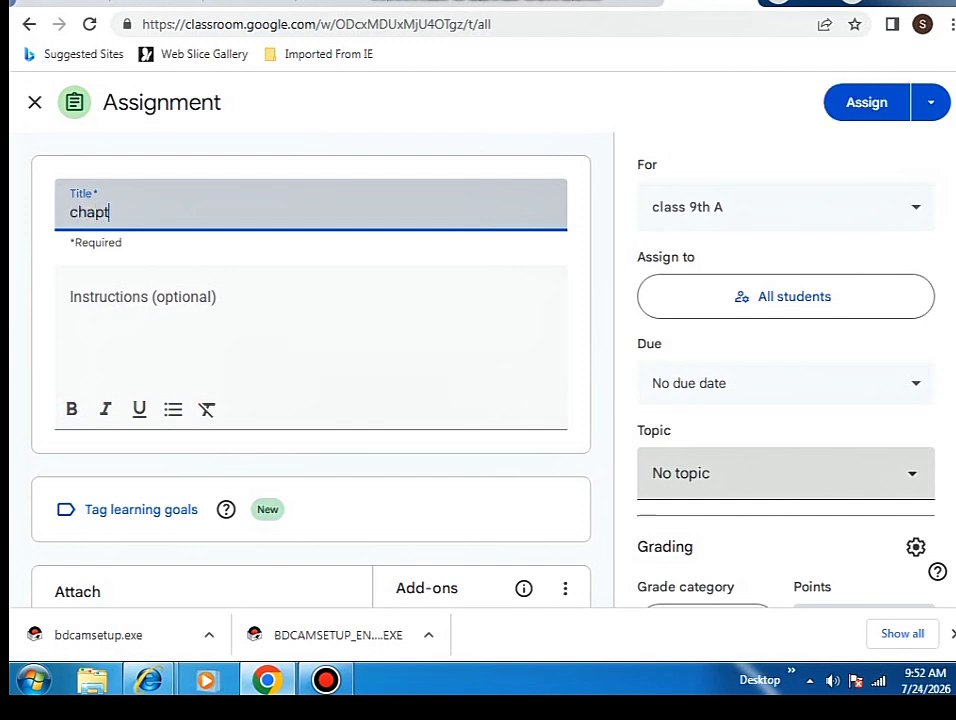
text(er)
key(BackSpace)
key(BackSpace)
key(BackSpace)
key(BackSpace)
key(BackSpace)
key(BackSpace)
key(BackSpace)
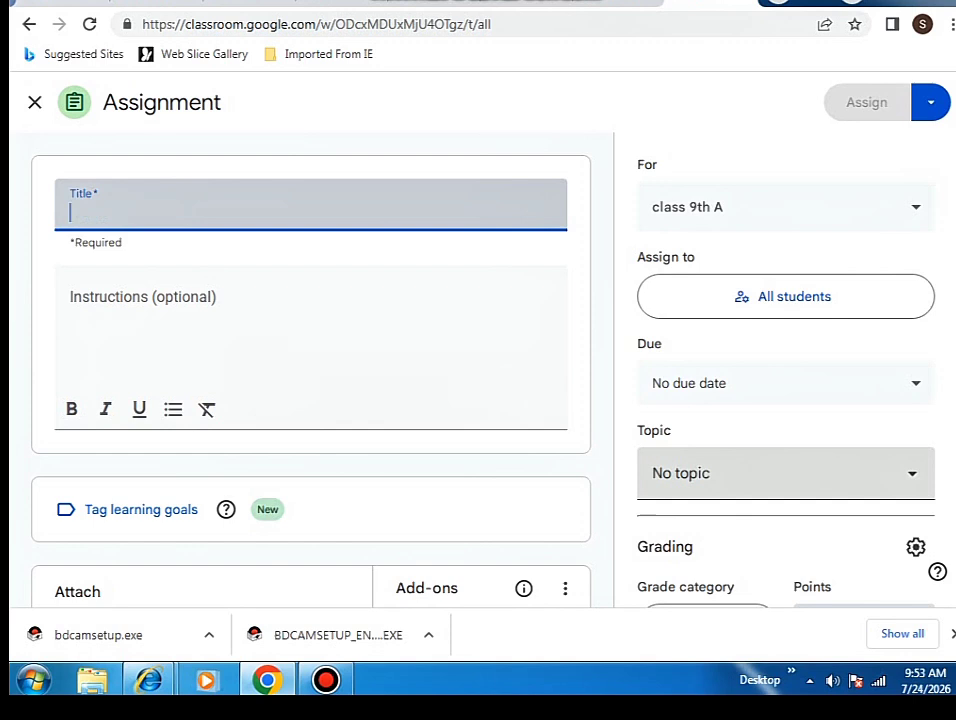
Title the assignment "components of system", correcting the misspelled first word with the suggested spelling.
text(co)
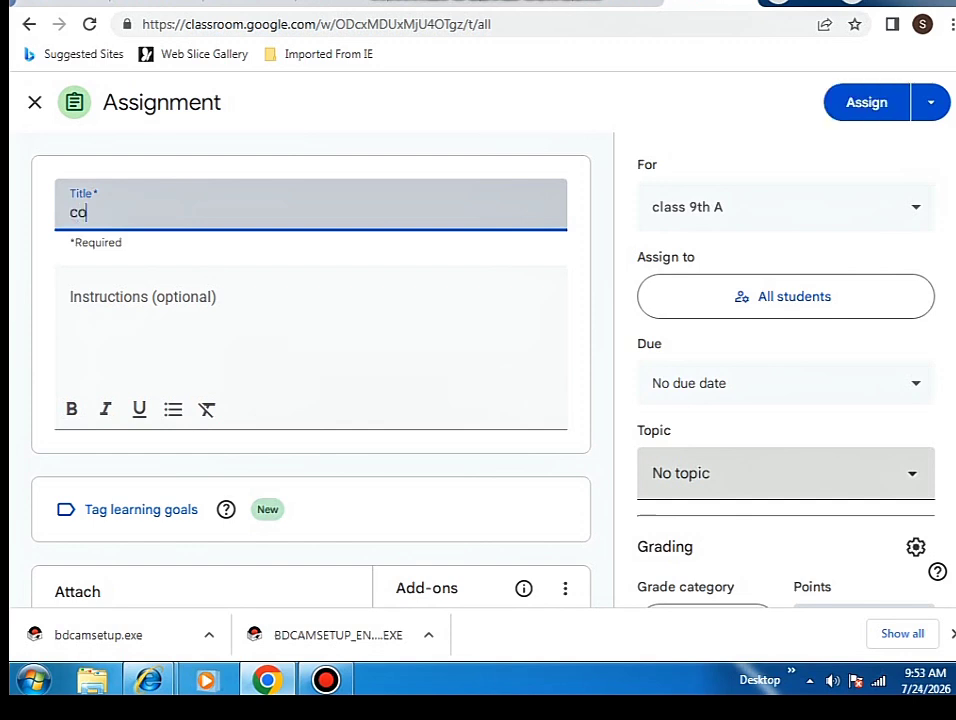
text(mponenets of system)
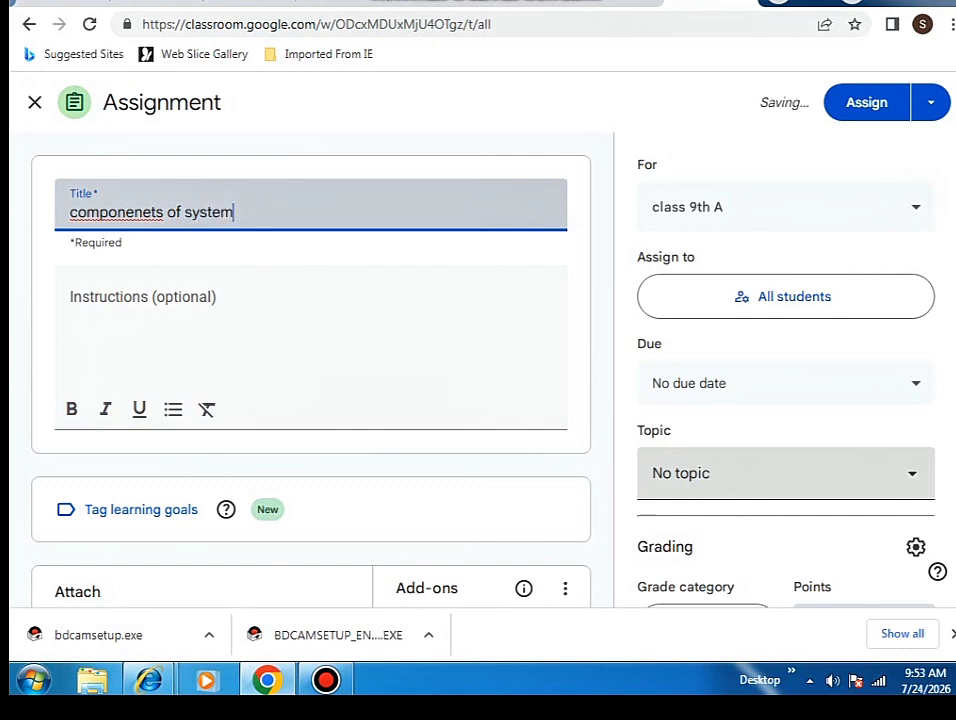
right_click(101, 211)
click(155, 220)
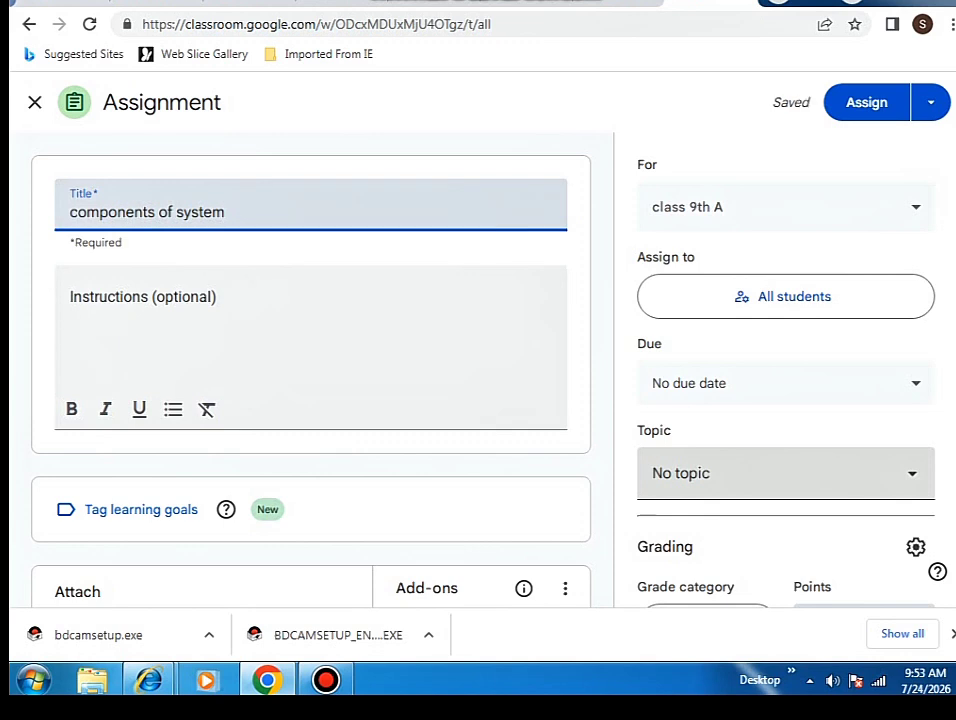
Enter "must be hand written" as the assignment's instructions.
click(70, 294)
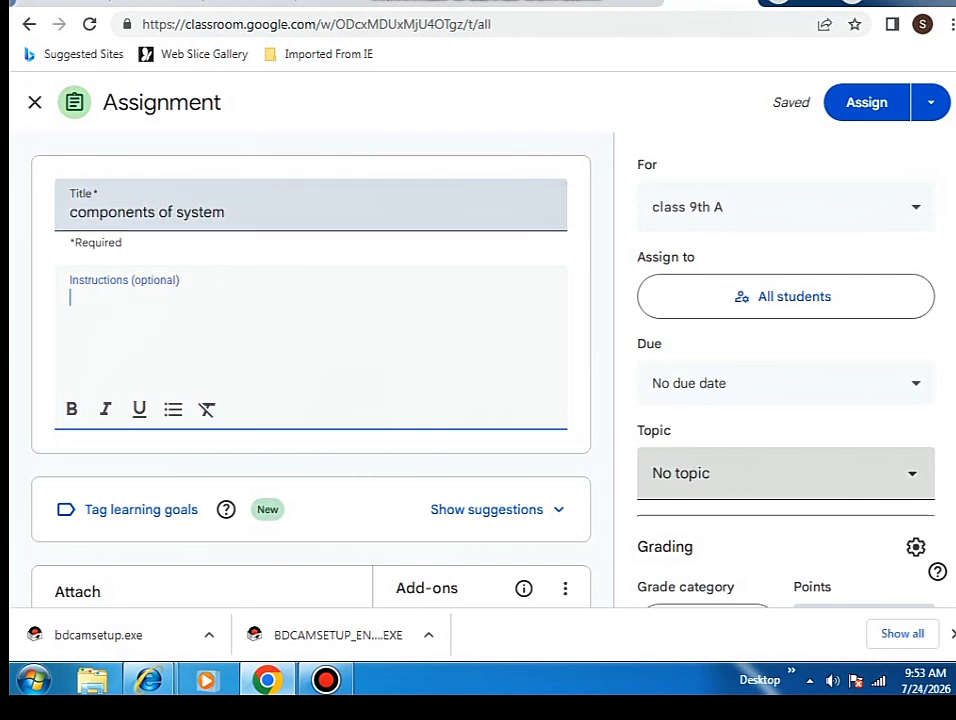
text(must be)
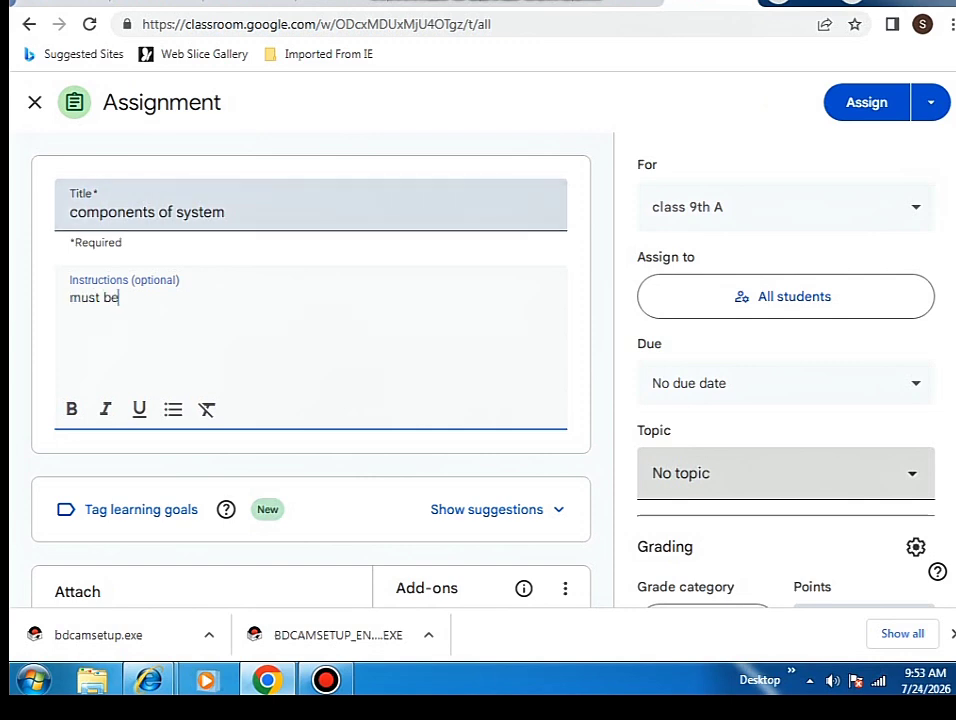
text( hand writtew)
key(BackSpace)
text(n)
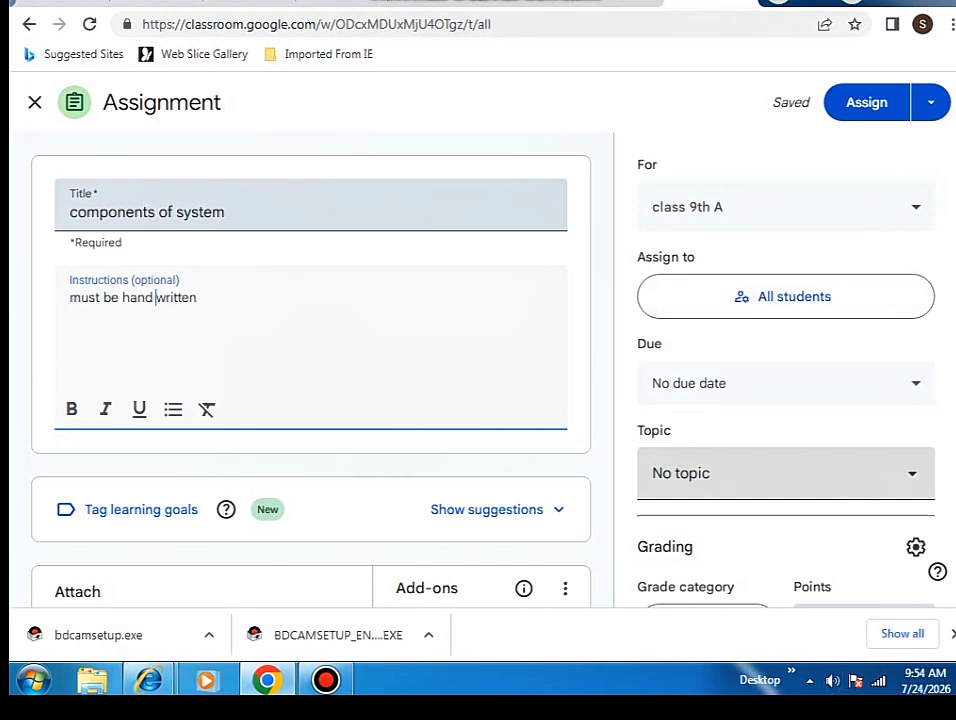
Check slide 56's due date instruction, and set the assignment's due date to 07/26/2026 in Google Classroom.
key(ctrl+Tab)
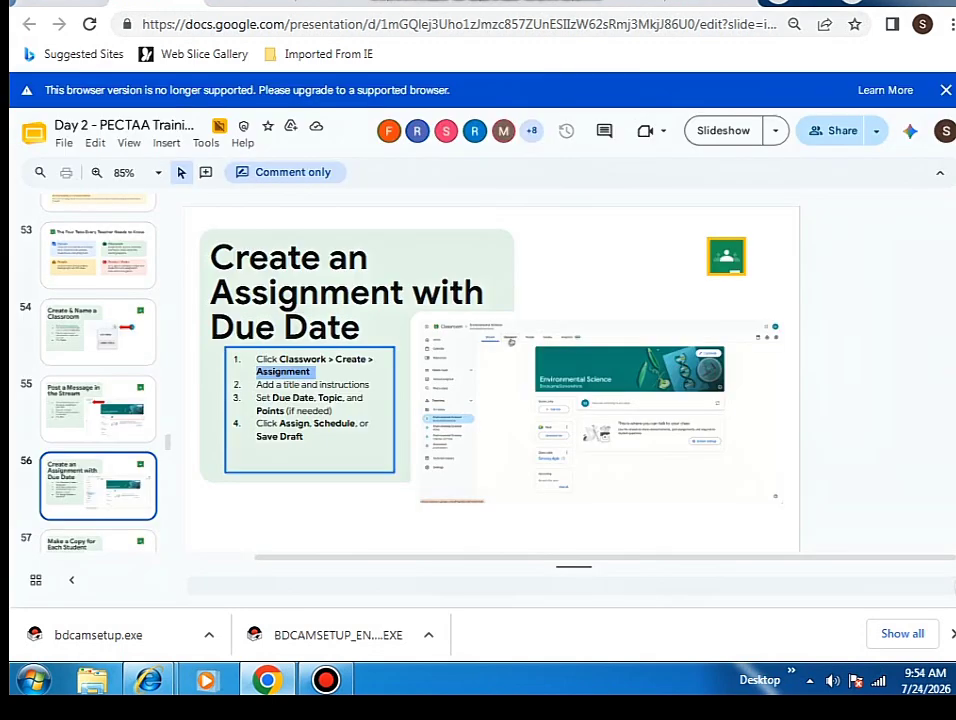
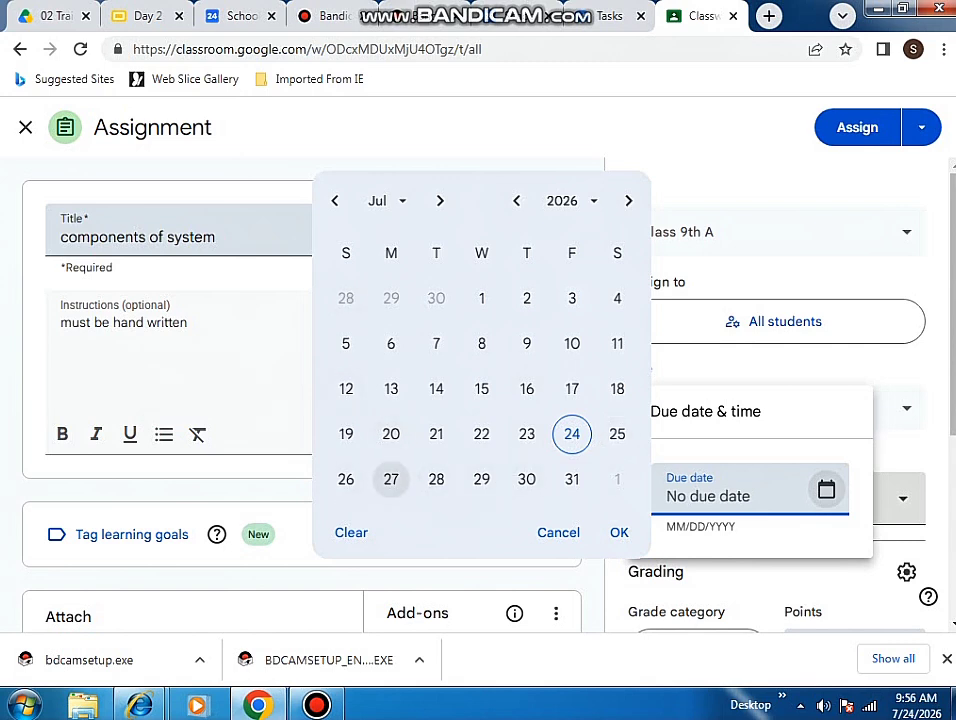
click(391, 479)
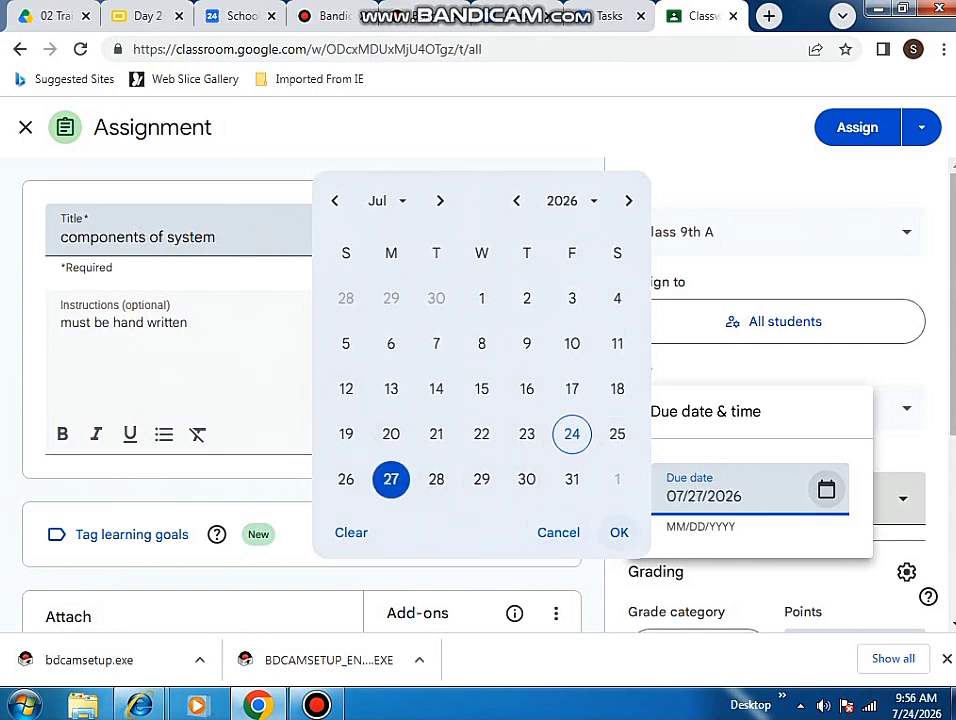
click(346, 479)
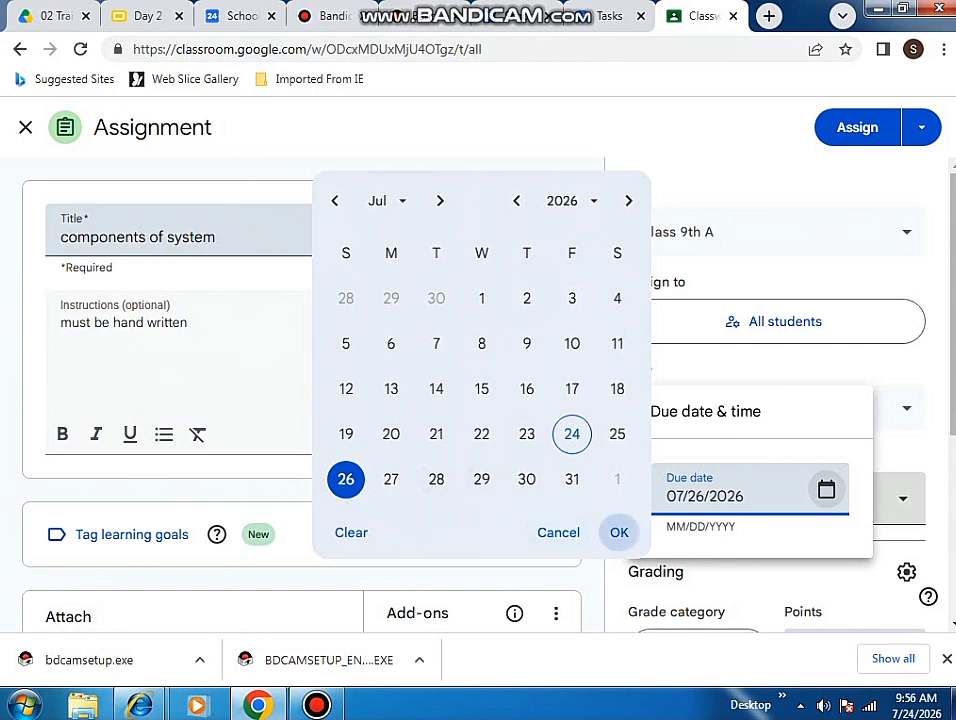
click(619, 532)
Set the assignment's due time to 5:00 PM.
click(715, 574)
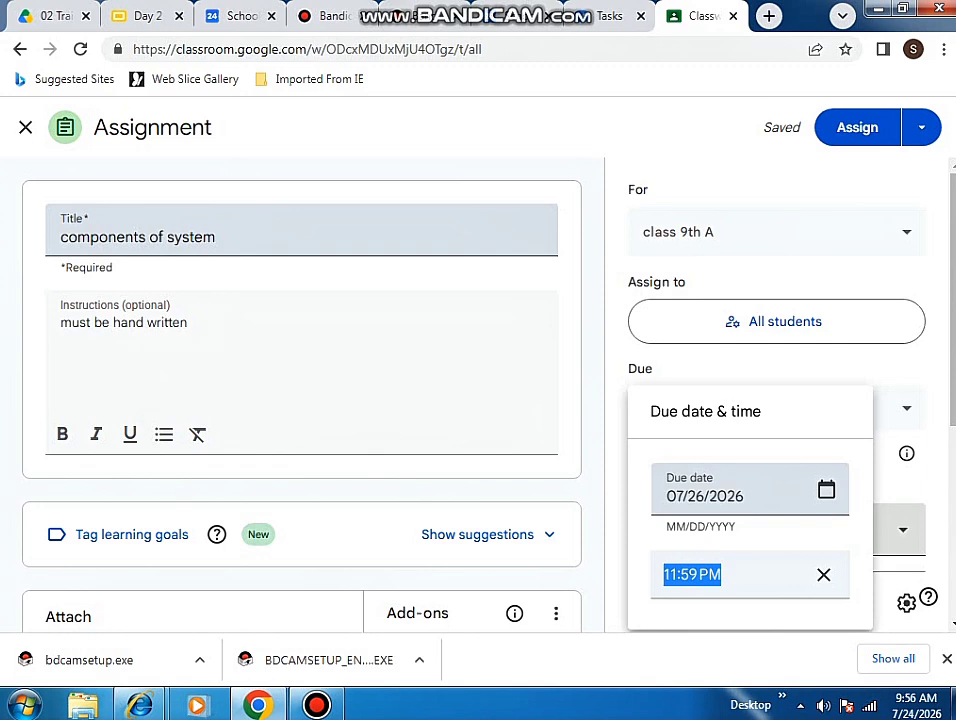
text(5)
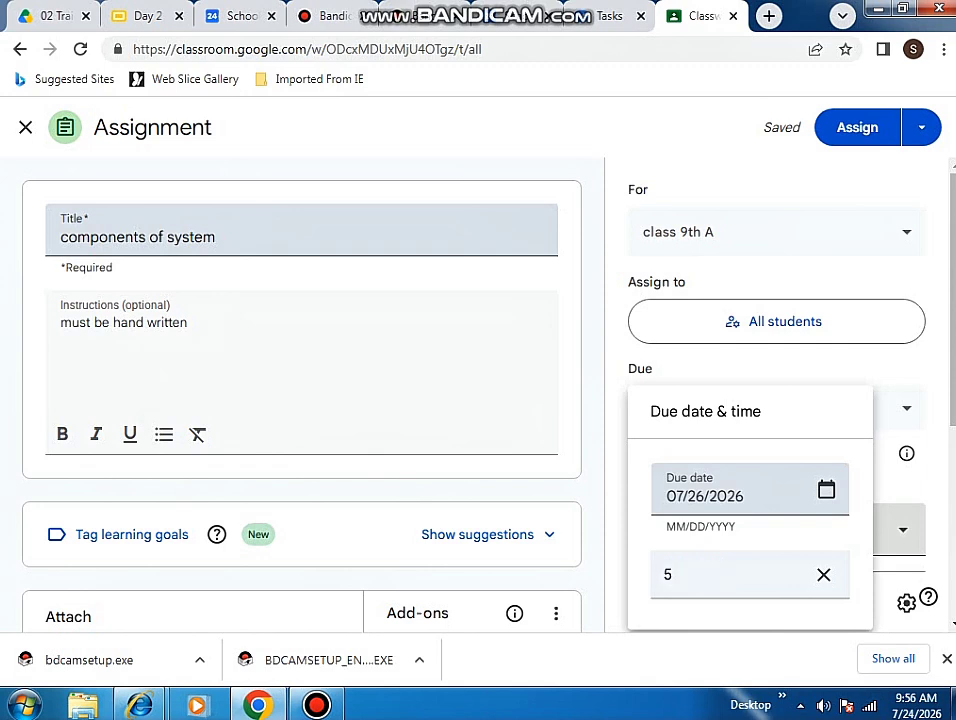
text(;00)
key(BackSpace)
key(BackSpace)
text(00)
key(BackSpace)
key(BackSpace)
key(BackSpace)
key(BackSpace)
text(5:00 PM)
key(Escape)
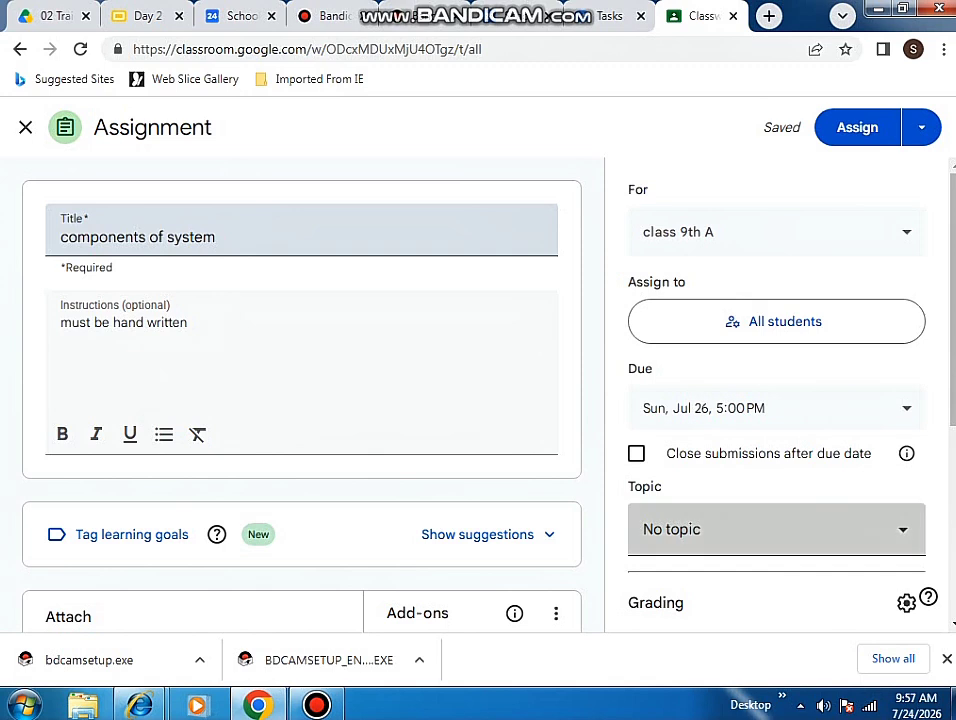
Create the topic "components of system" for the assignment, correcting the misspelled first word with the suggested spelling.
key(Return)
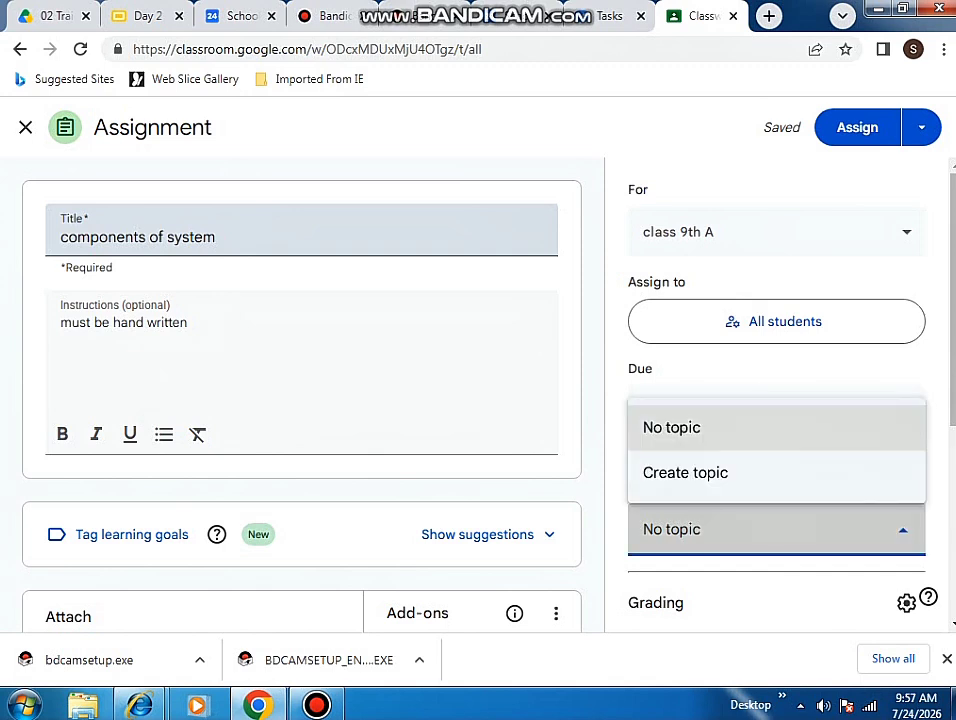
key(Down)
key(Return)
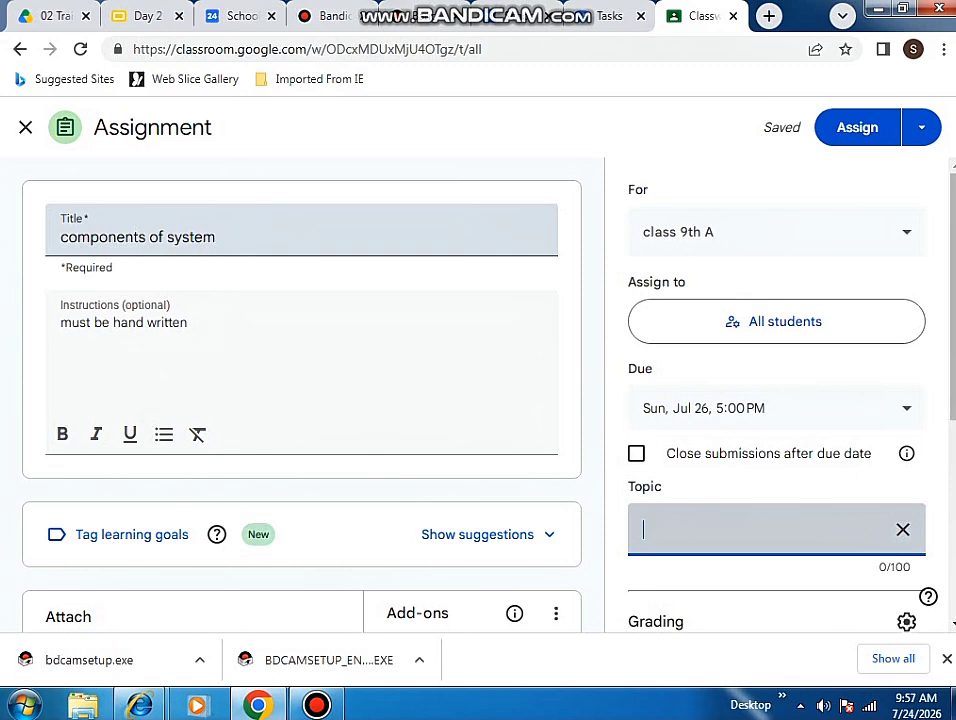
text(componnets )
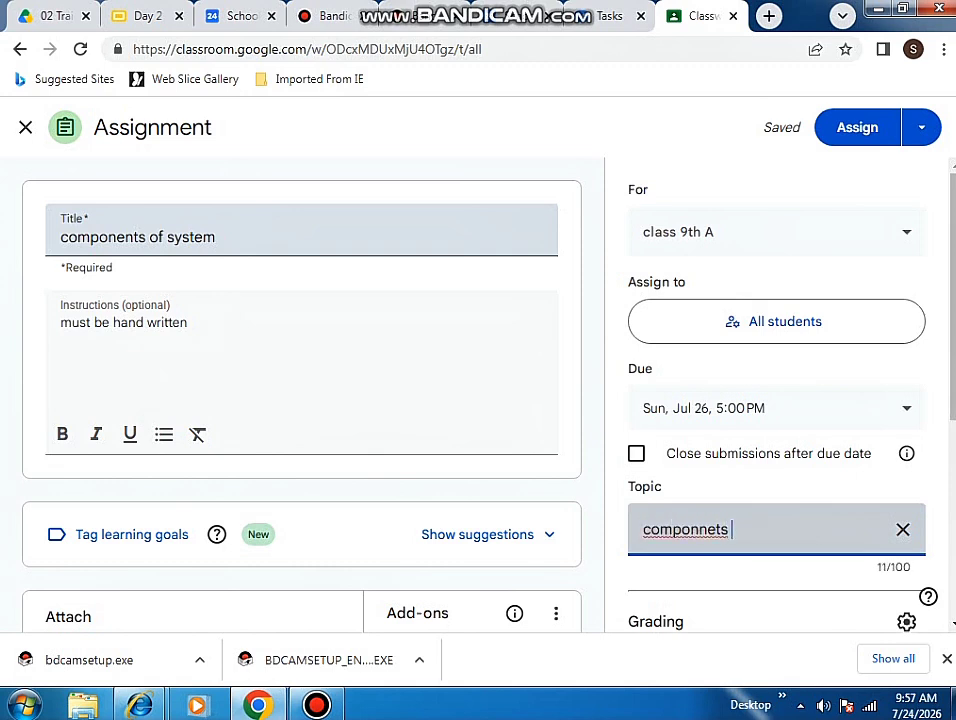
text(of system)
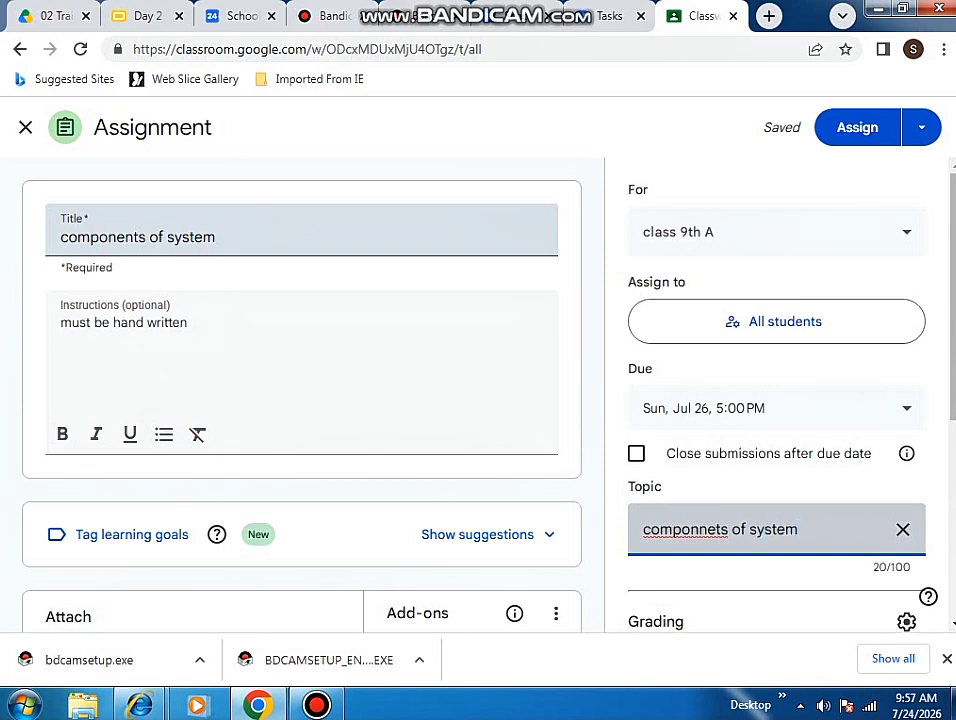
right_click(694, 529)
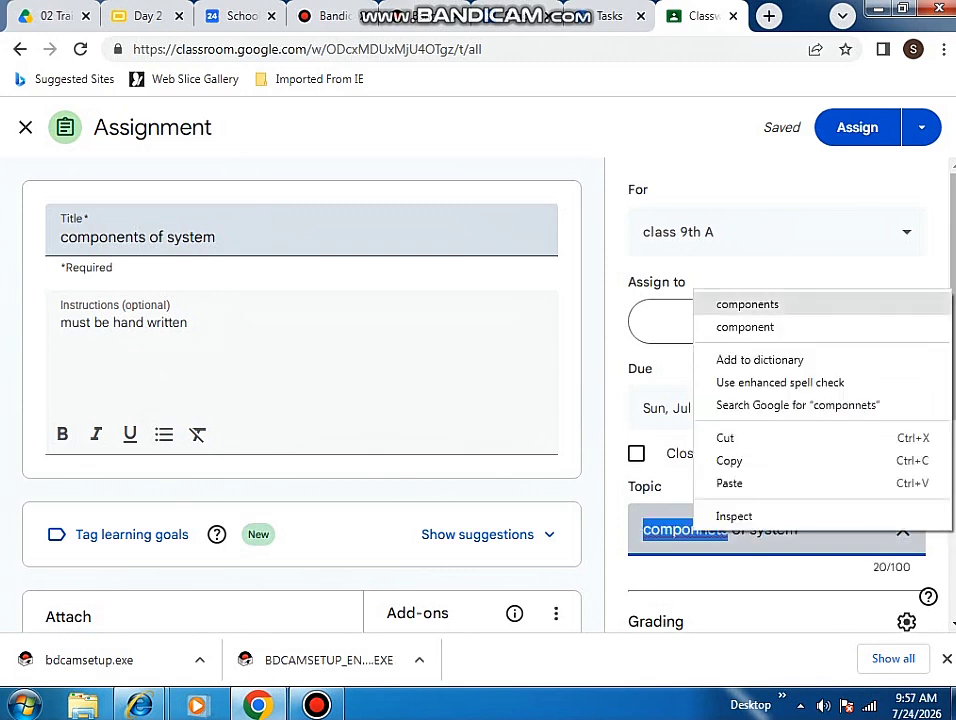
click(747, 303)
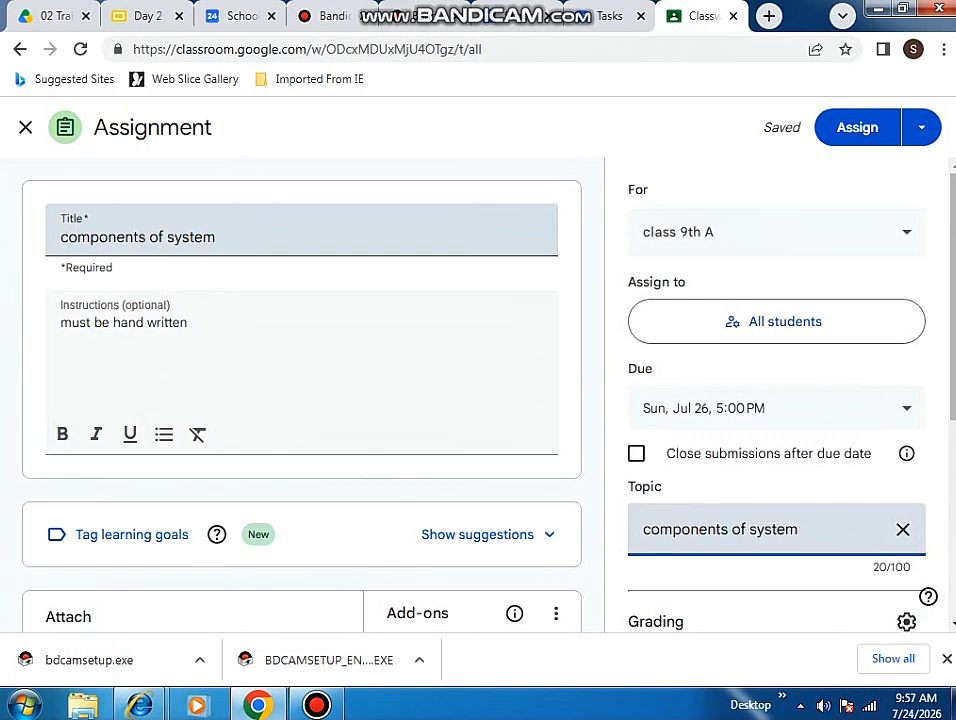
key(Tab)
Set the assignment's points to 8.
scroll(480, 400, down, 1)
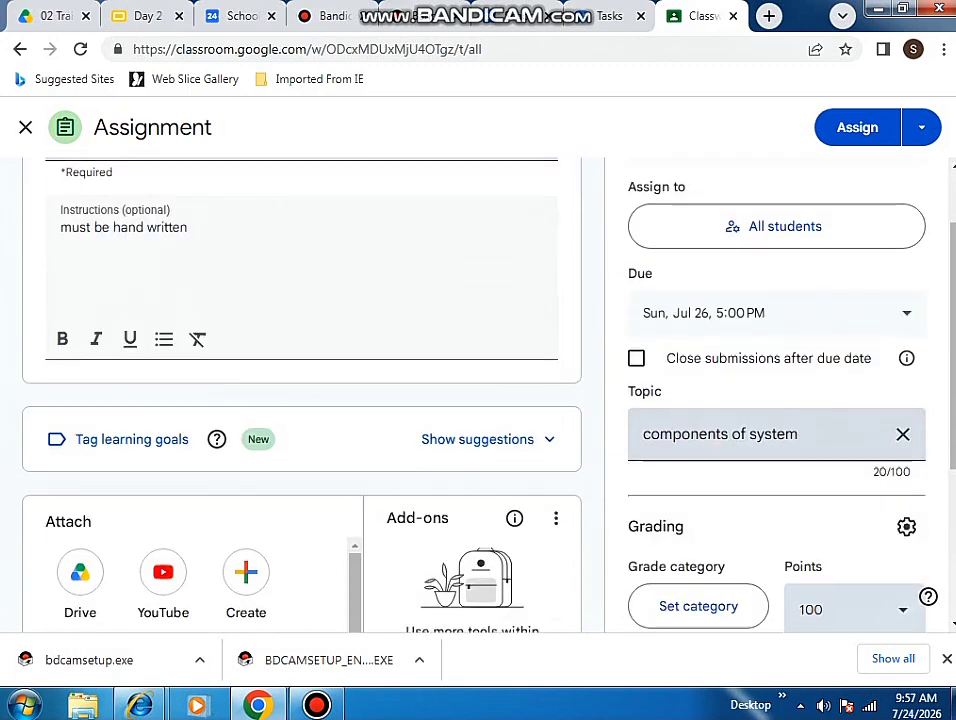
scroll(776, 505, down, 2)
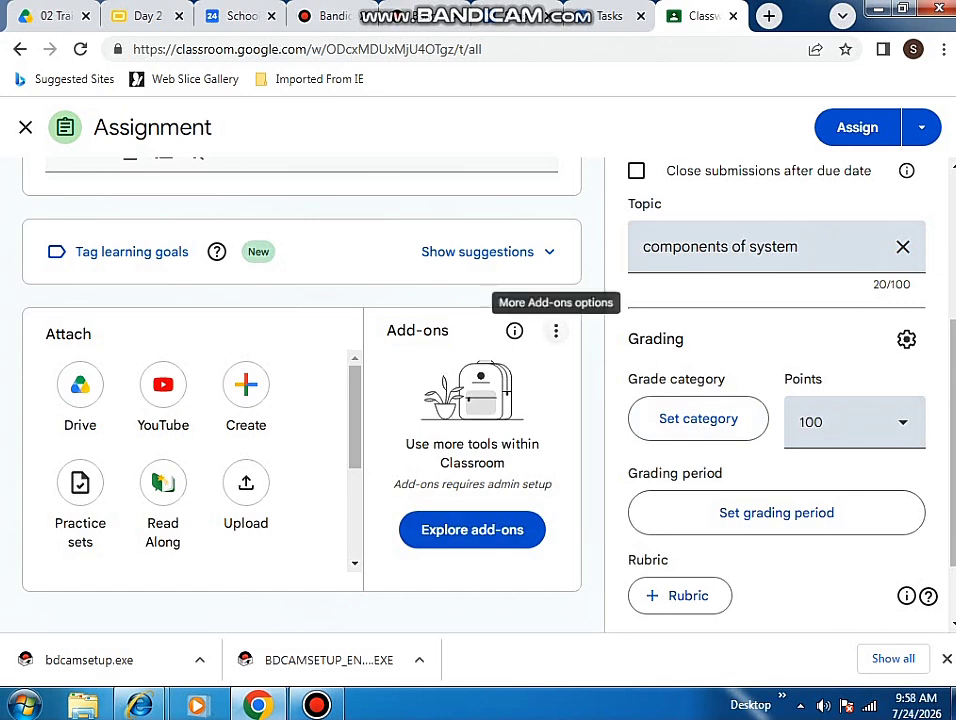
scroll(556, 330, down, 1)
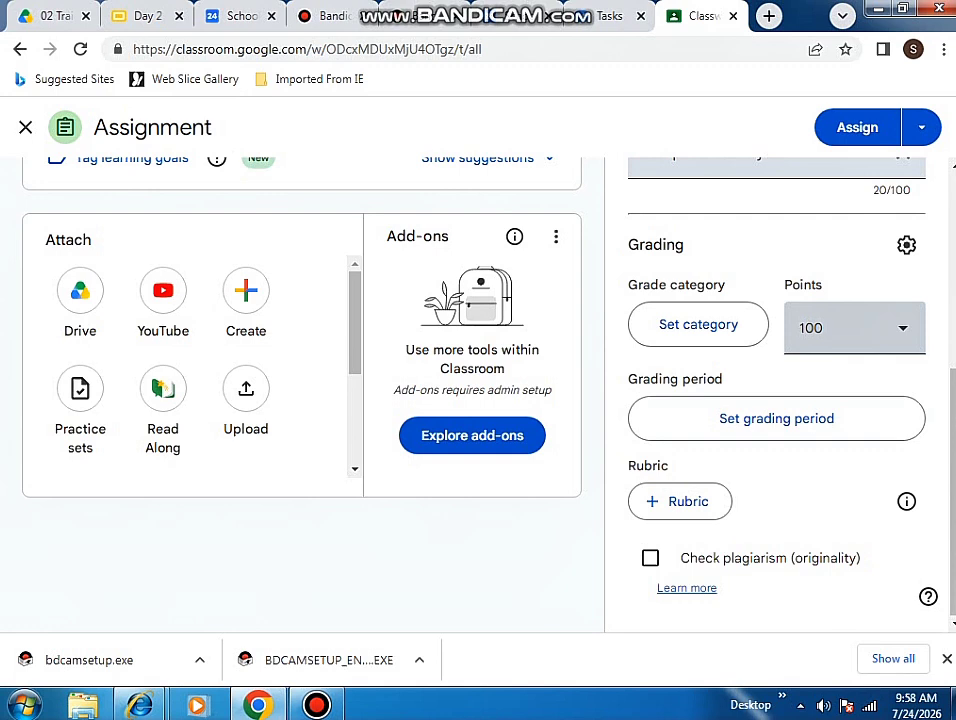
click(850, 327)
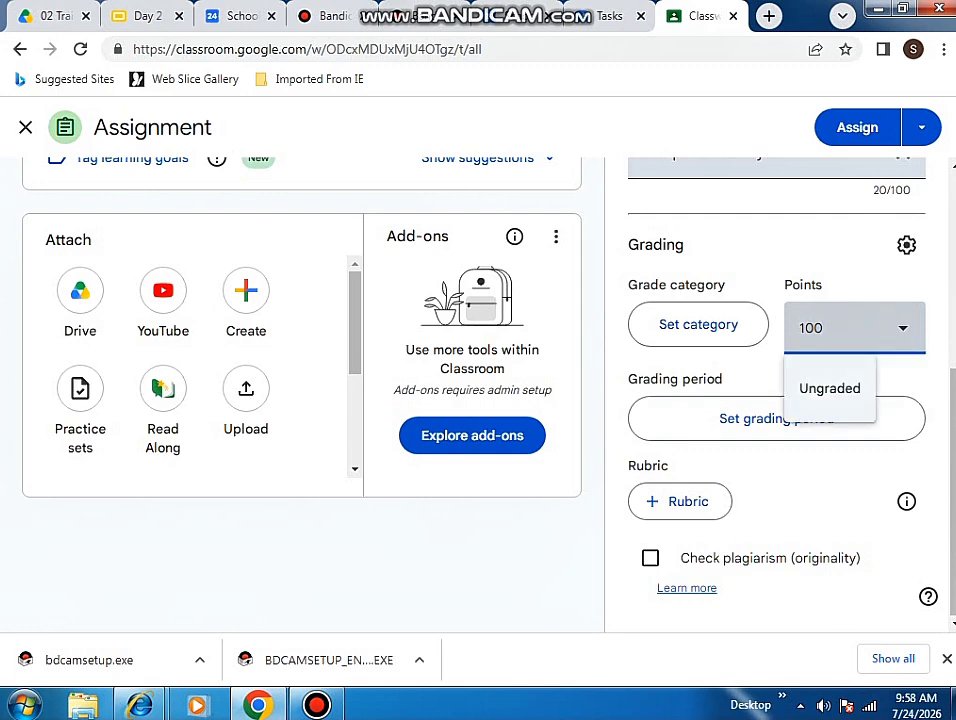
key(BackSpace)
key(BackSpace)
key(BackSpace)
text(8)
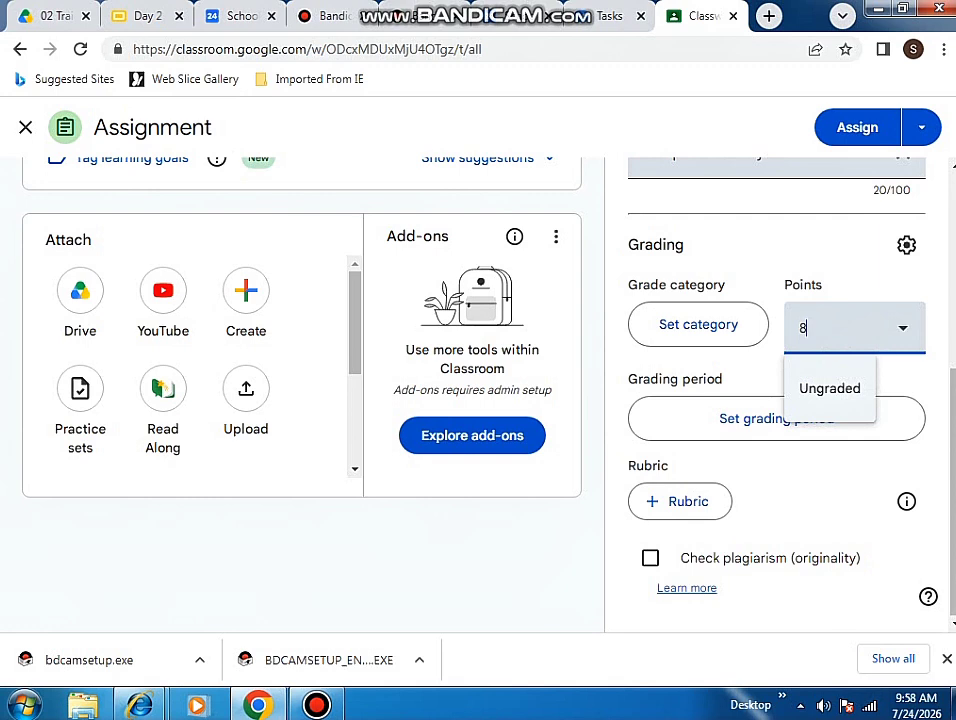
key(Tab)
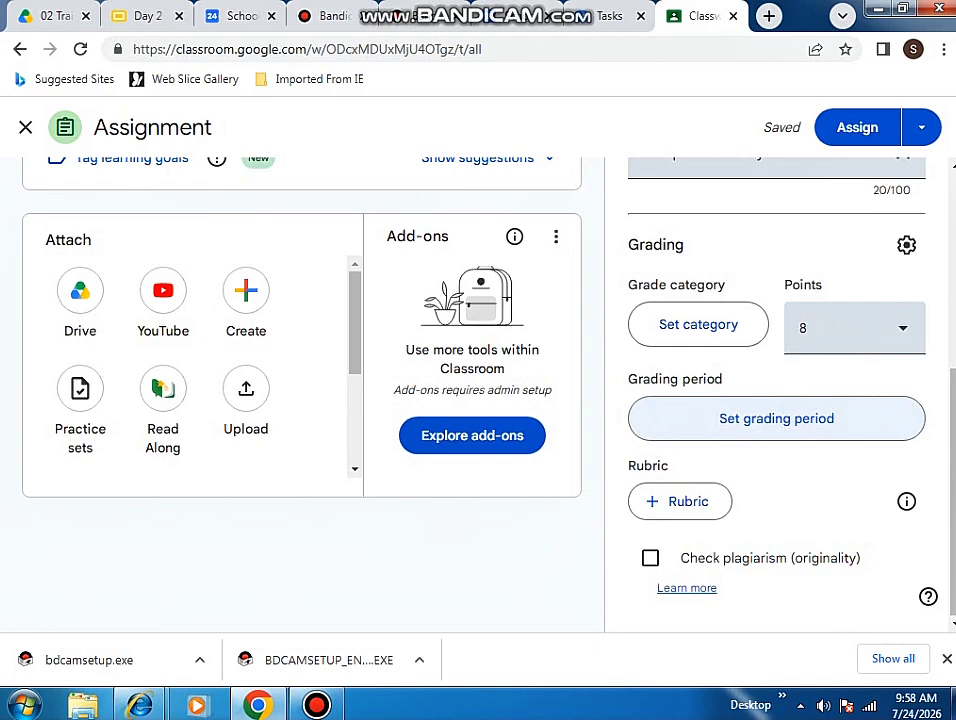
Open the grading period setup, look through the class settings, and return to the assignment.
key(Return)
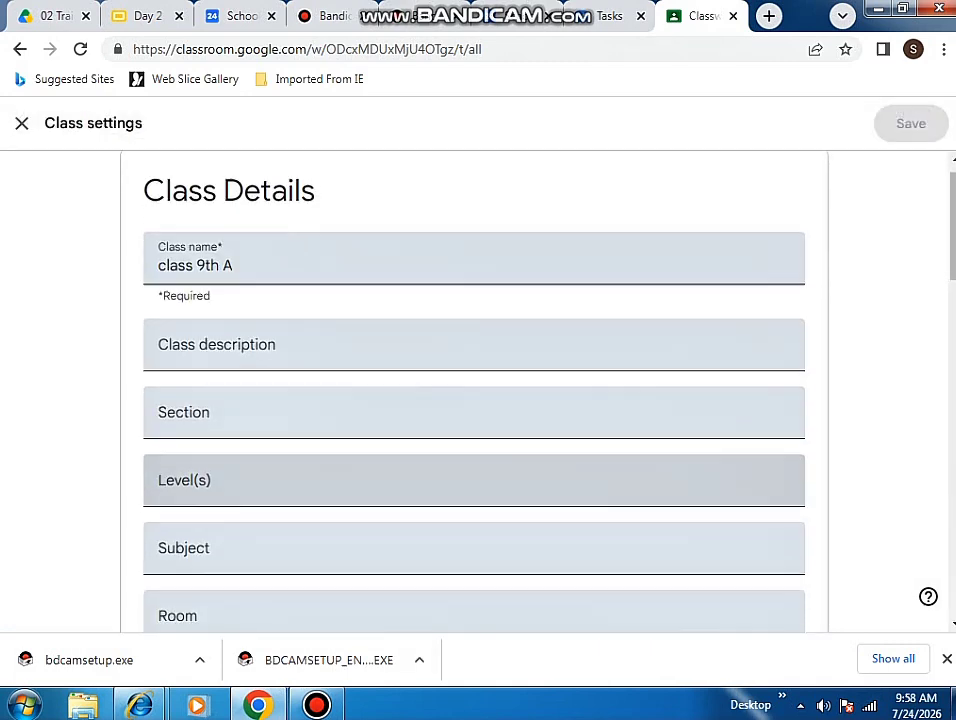
scroll(478, 390, down, 5)
scroll(478, 390, down, 10)
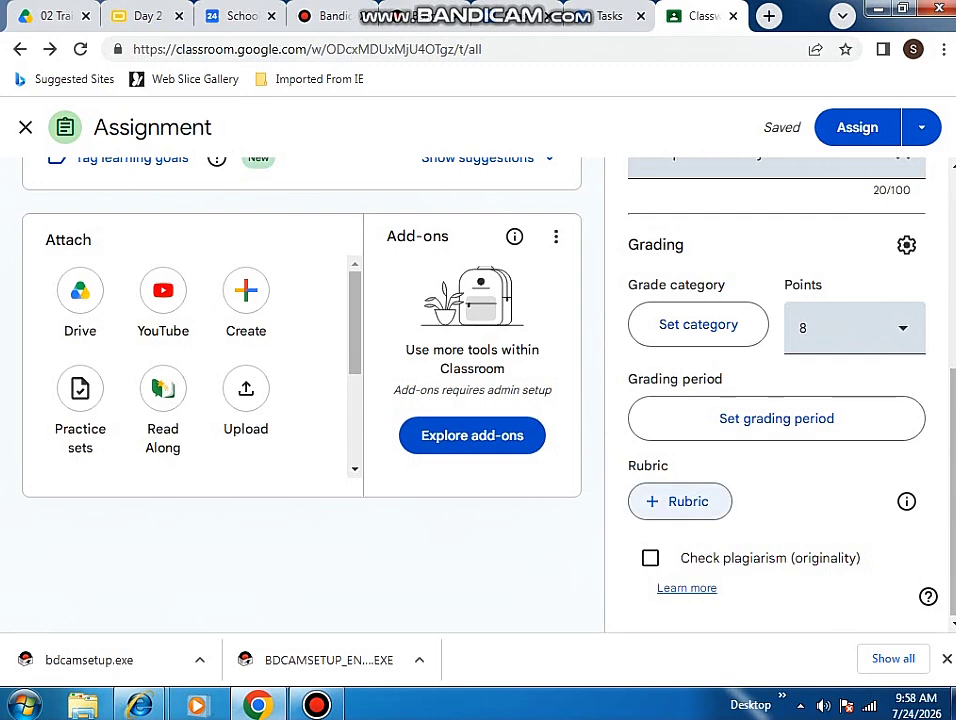
Create a new rubric for the assignment and title its first criterion "definition".
click(680, 501)
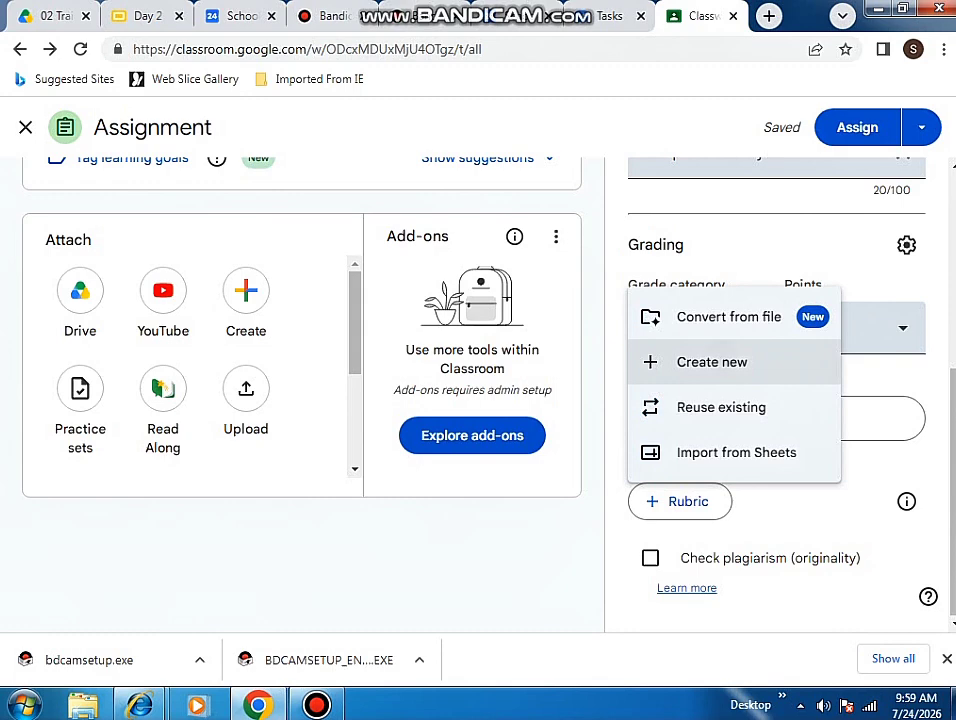
click(712, 362)
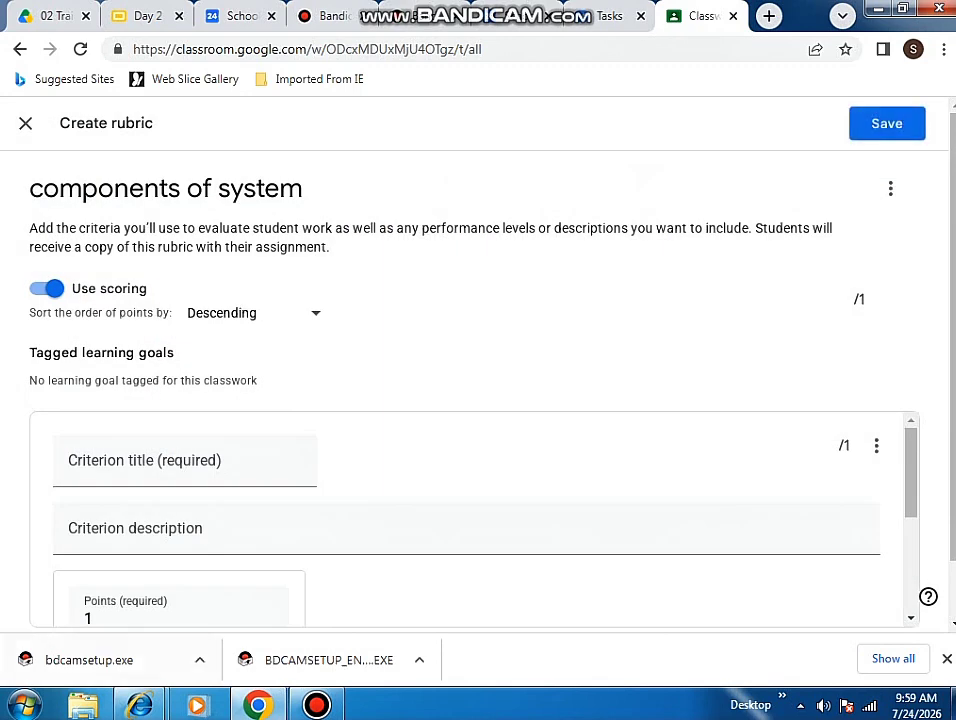
scroll(478, 300, down, 1)
scroll(600, 450, down, 2)
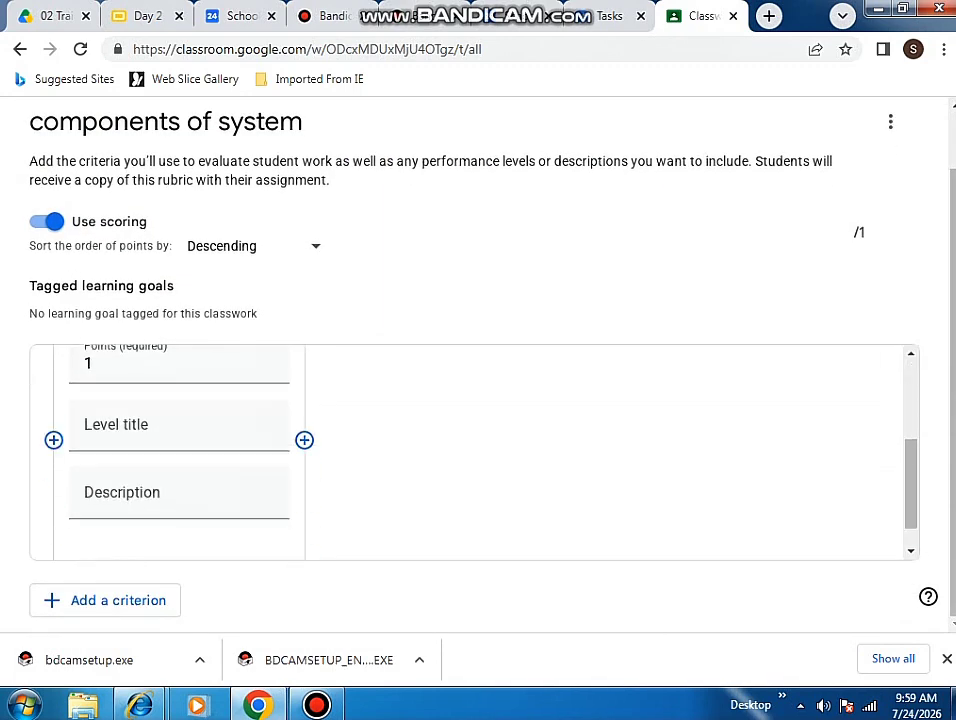
scroll(478, 450, up, 3)
click(68, 398)
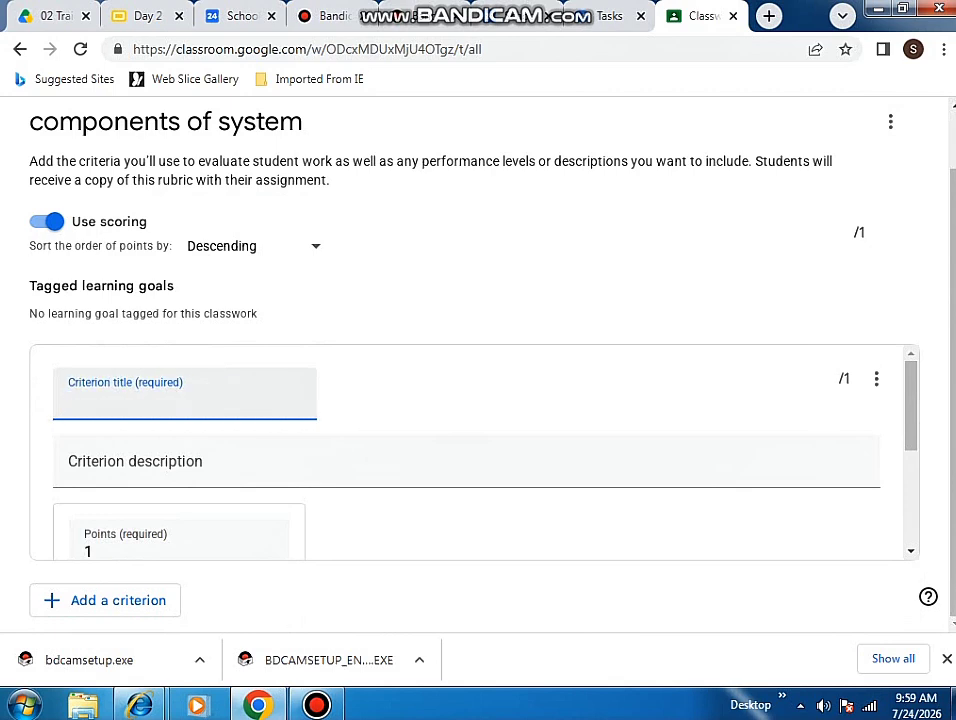
text(definition)
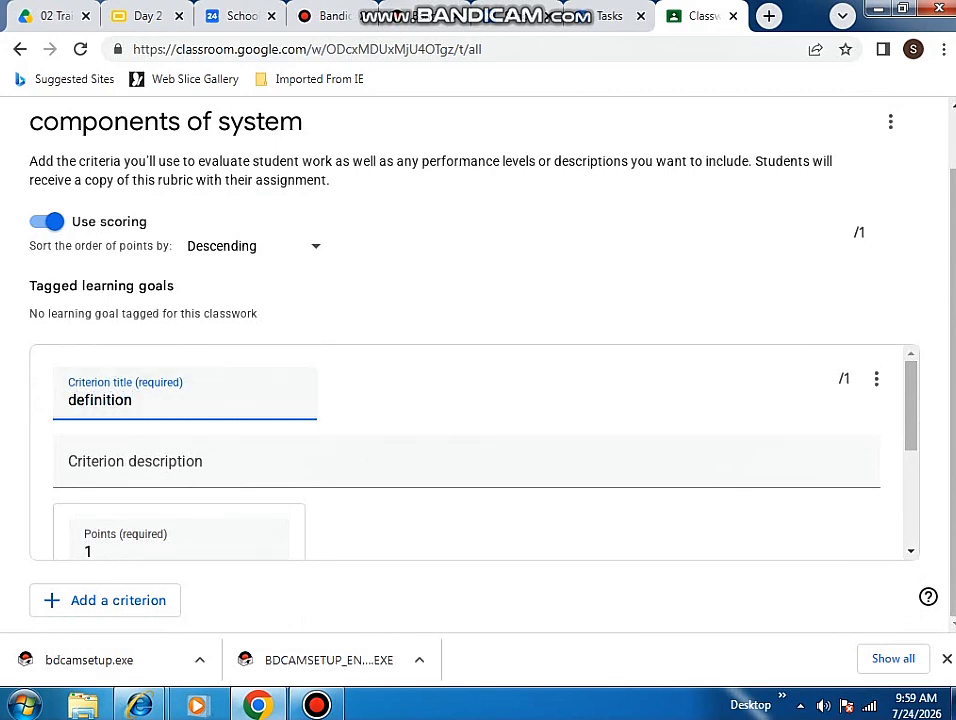
Give the "definition" criterion's first level 2 points and the level title "names of components".
scroll(478, 450, down, 2)
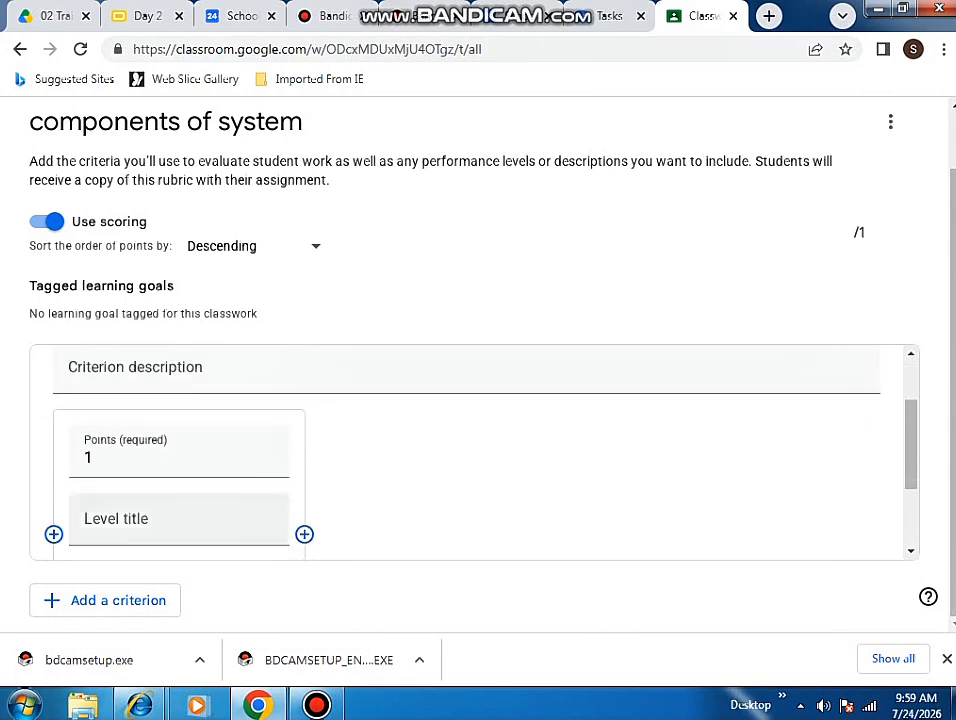
click(266, 452)
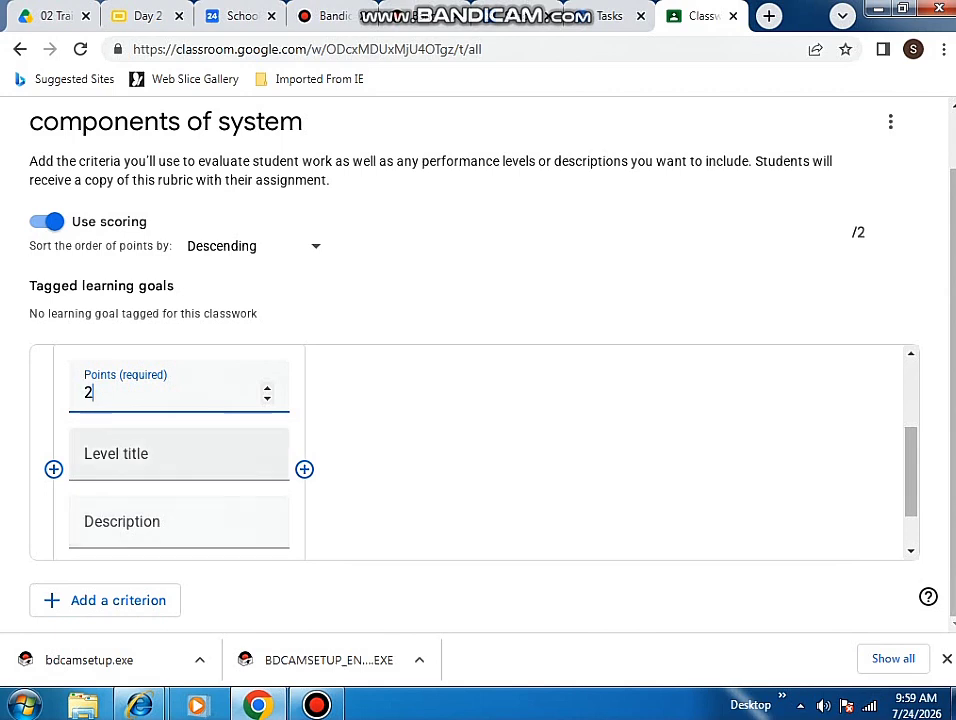
click(170, 460)
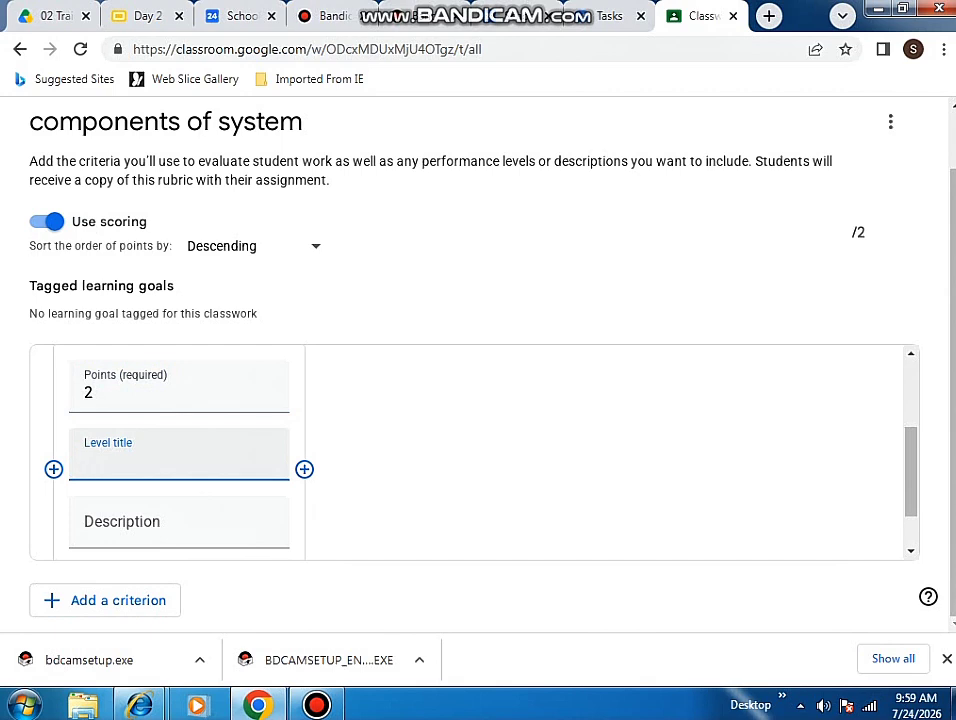
text(nmaes o)
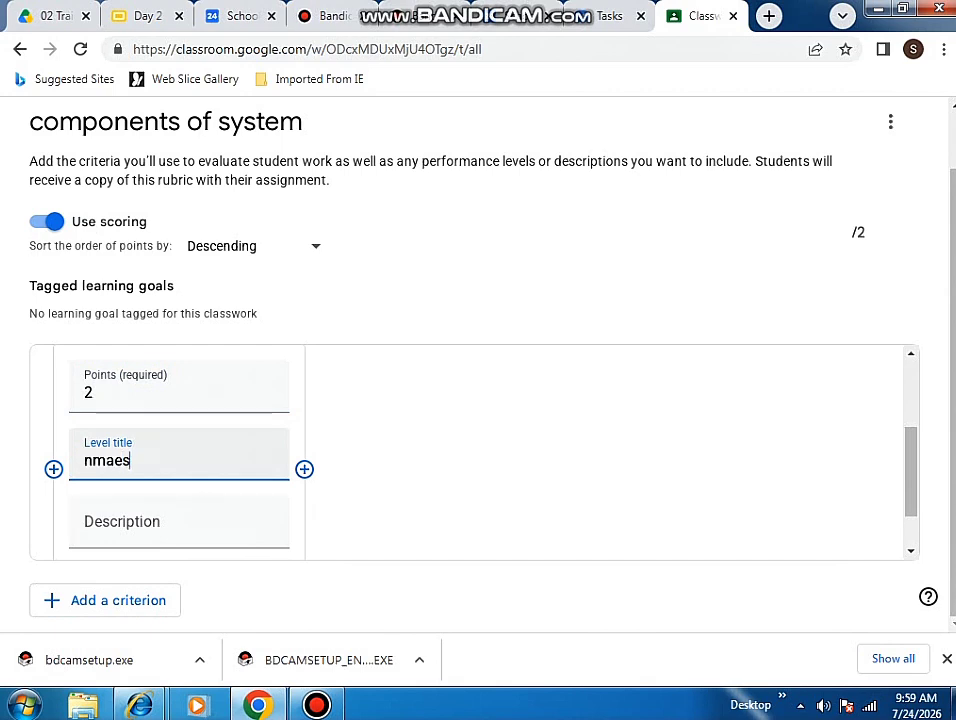
key(BackSpace)
key(BackSpace)
key(BackSpace)
key(BackSpace)
key(BackSpace)
key(BackSpace)
key(BackSpace)
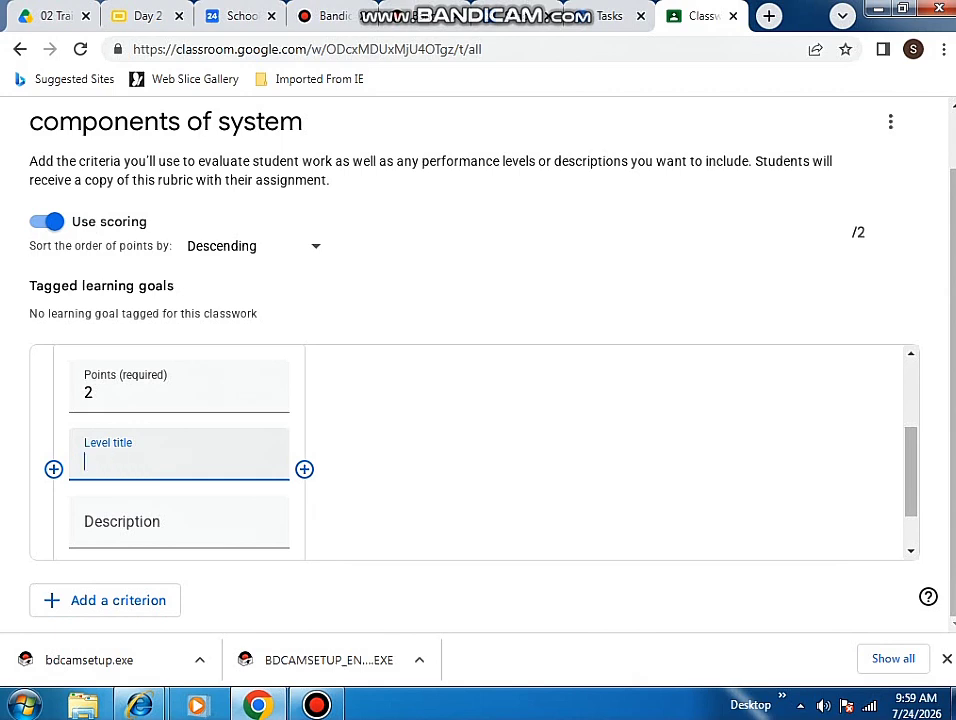
text(names of comp)
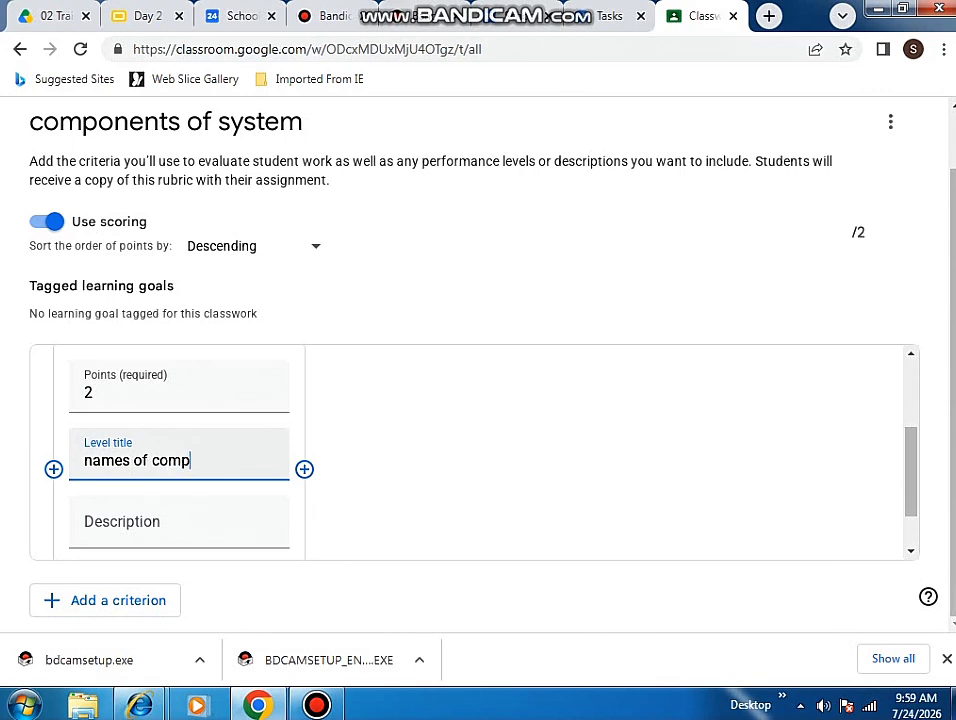
text(onnets)
key(BackSpace)
key(BackSpace)
key(BackSpace)
key(BackSpace)
text(ents)
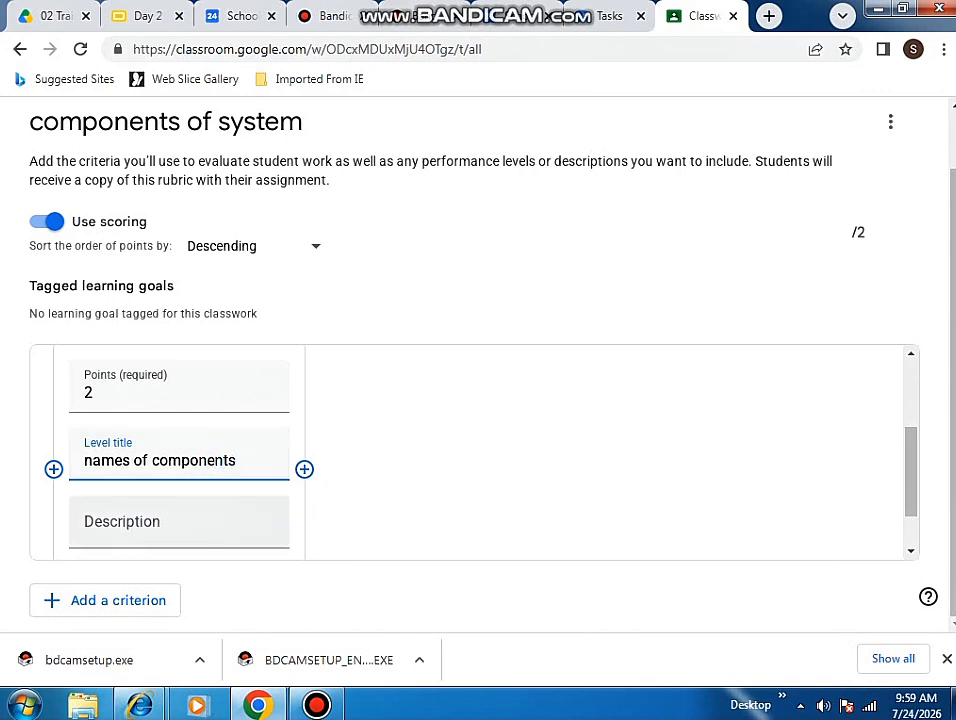
click(150, 528)
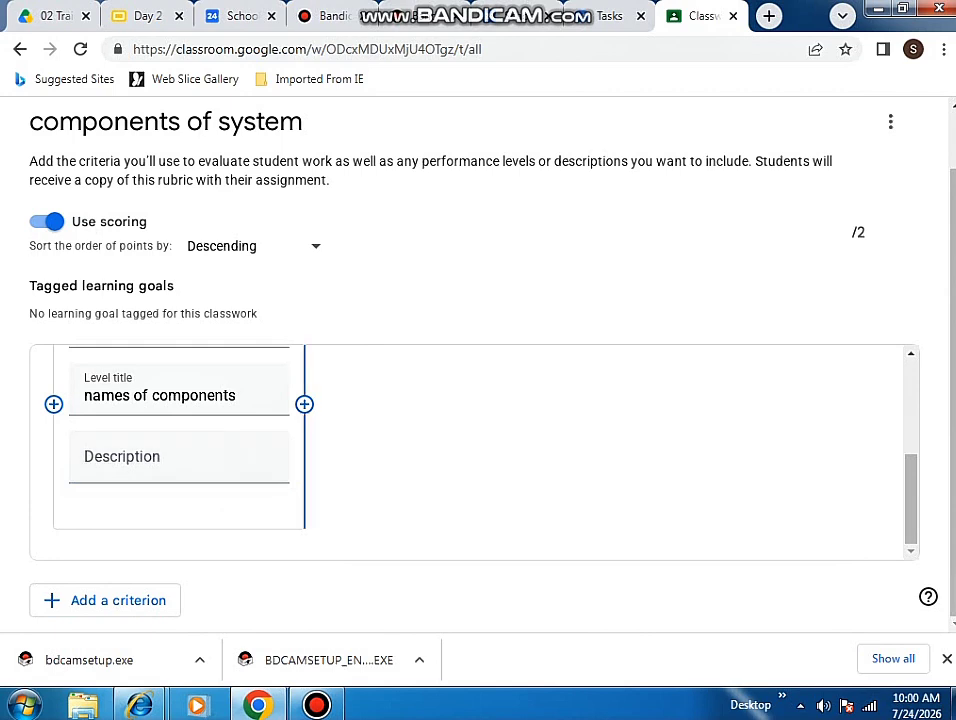
Add a second level worth 2 points to the "definition" criterion and return to the assignment with the rubric attached.
click(304, 404)
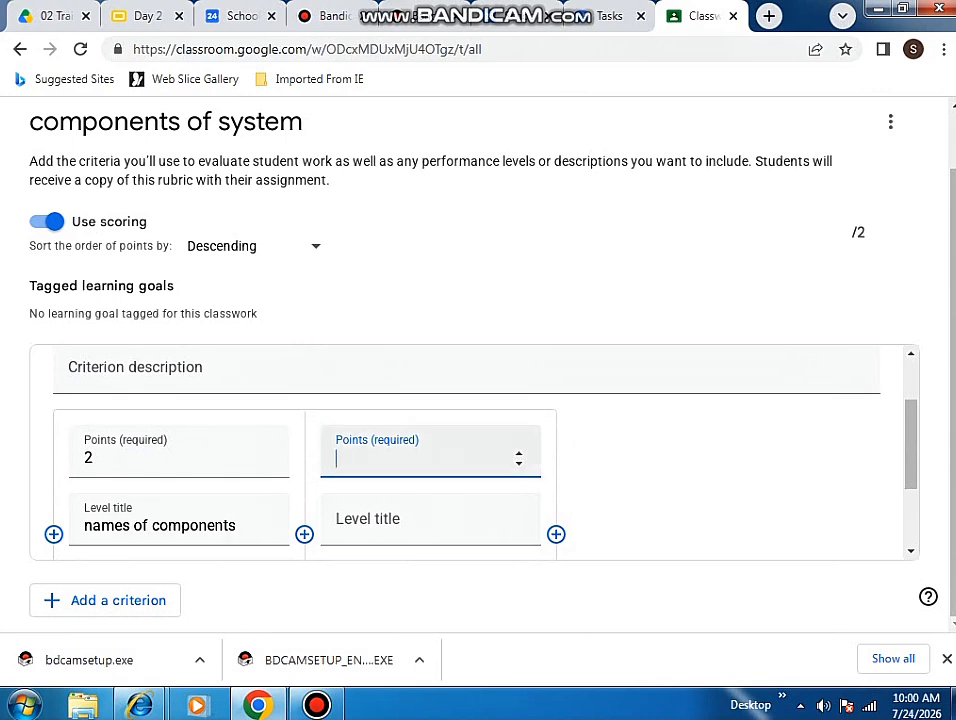
text(2)
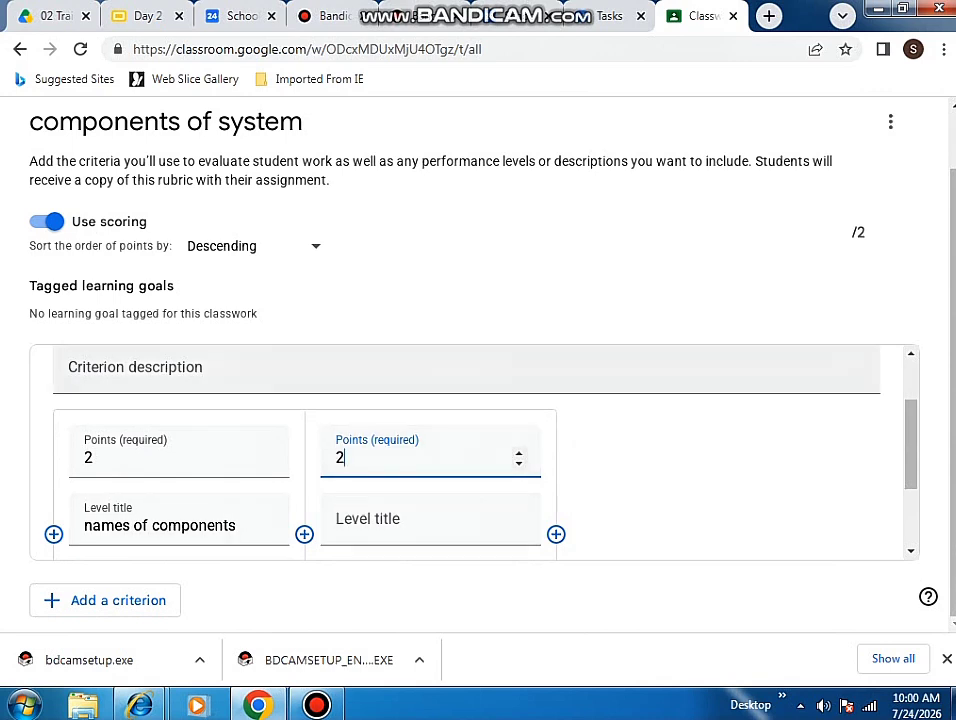
scroll(430, 500, down, 1)
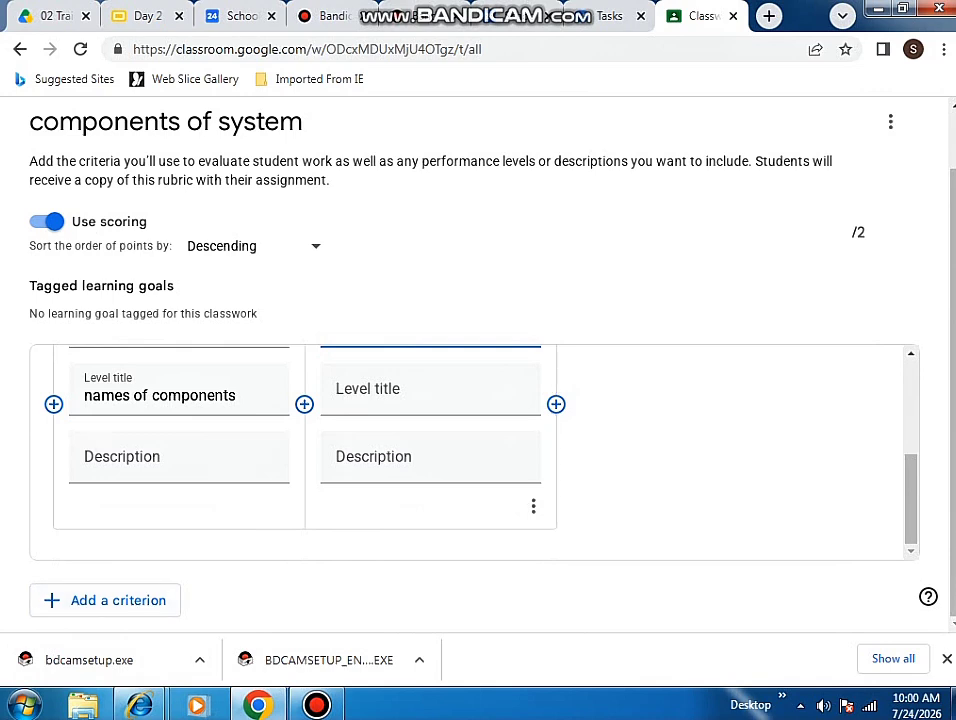
scroll(478, 360, up, 1)
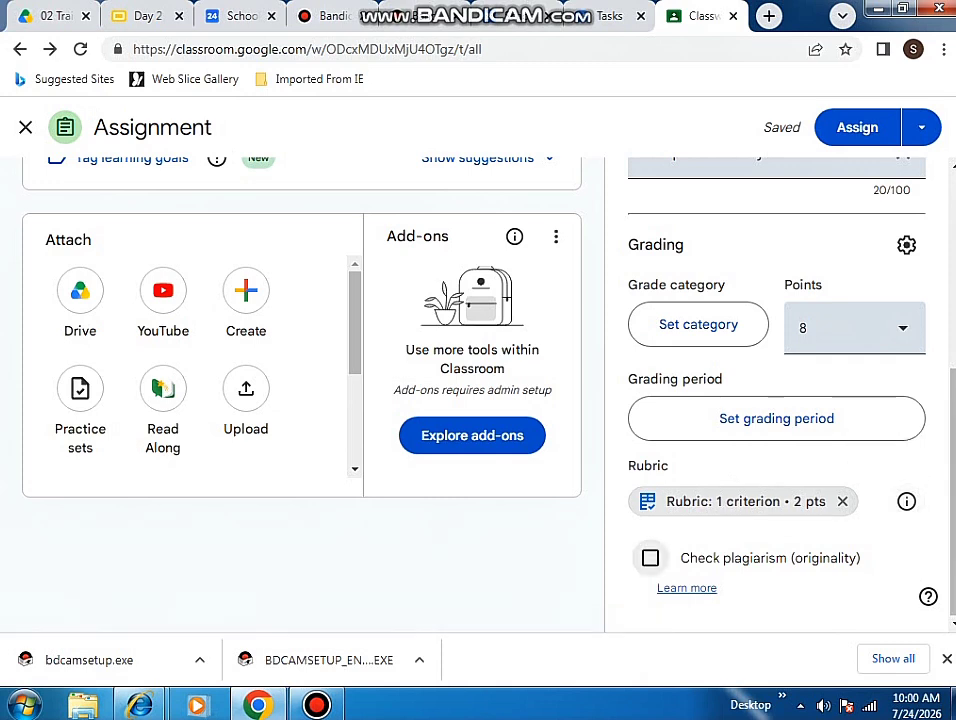
Turn on the plagiarism (originality) check for the assignment.
drag(689, 558, 842, 558)
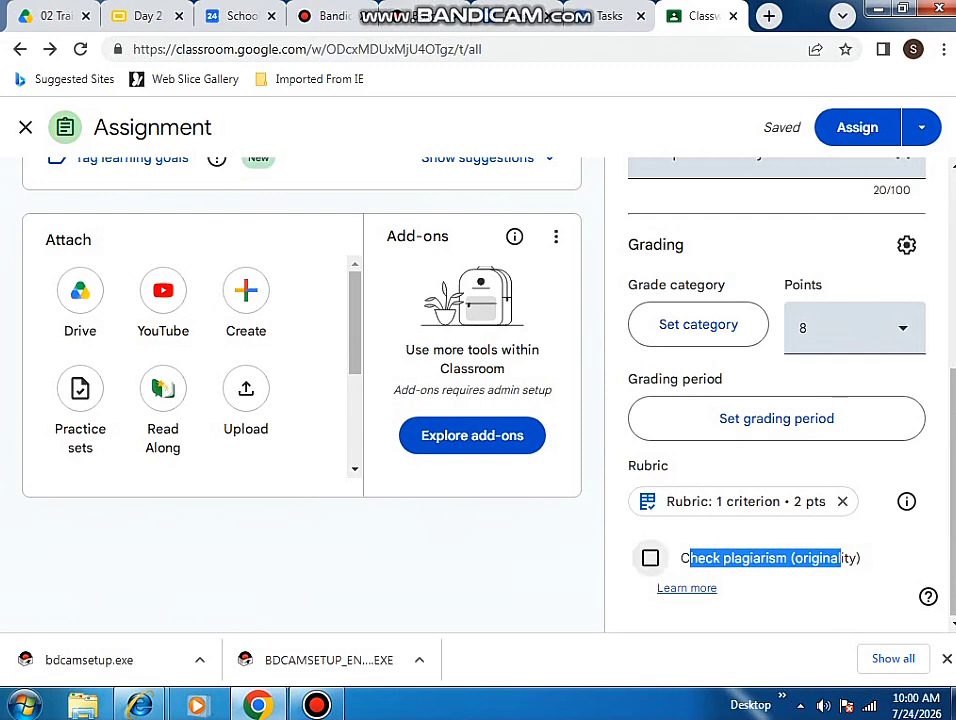
click(650, 558)
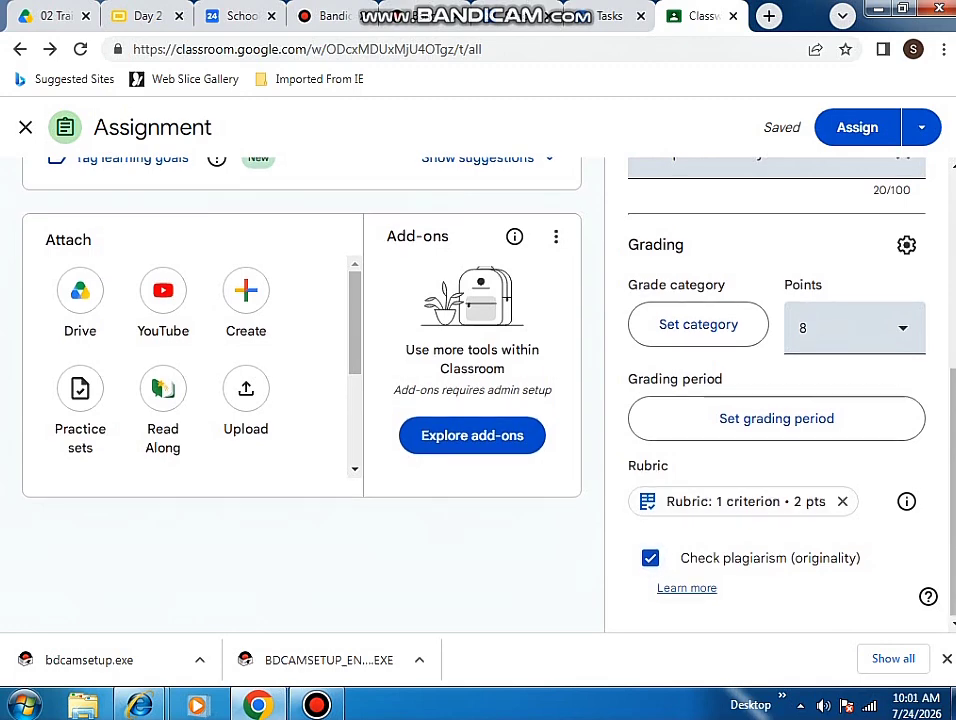
scroll(478, 395, up, 4)
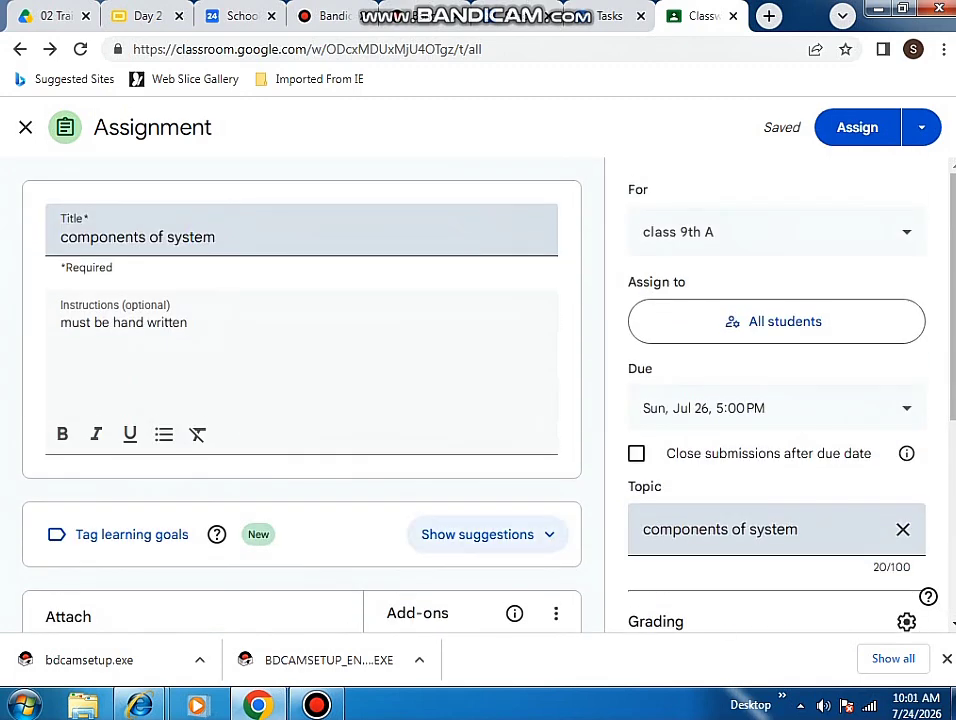
Reread the assignment instructions on the training slide in Google Slides and review the Classroom assignment's details against them.
click(135, 16)
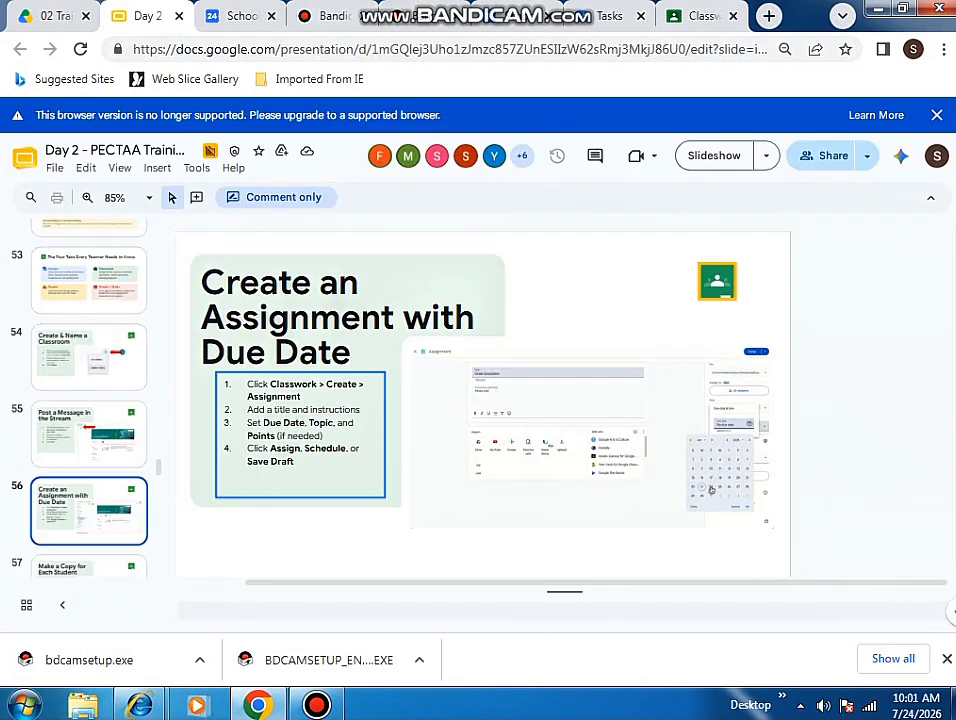
double_click(261, 436)
key(ctrl+9)
scroll(478, 390, down, 4)
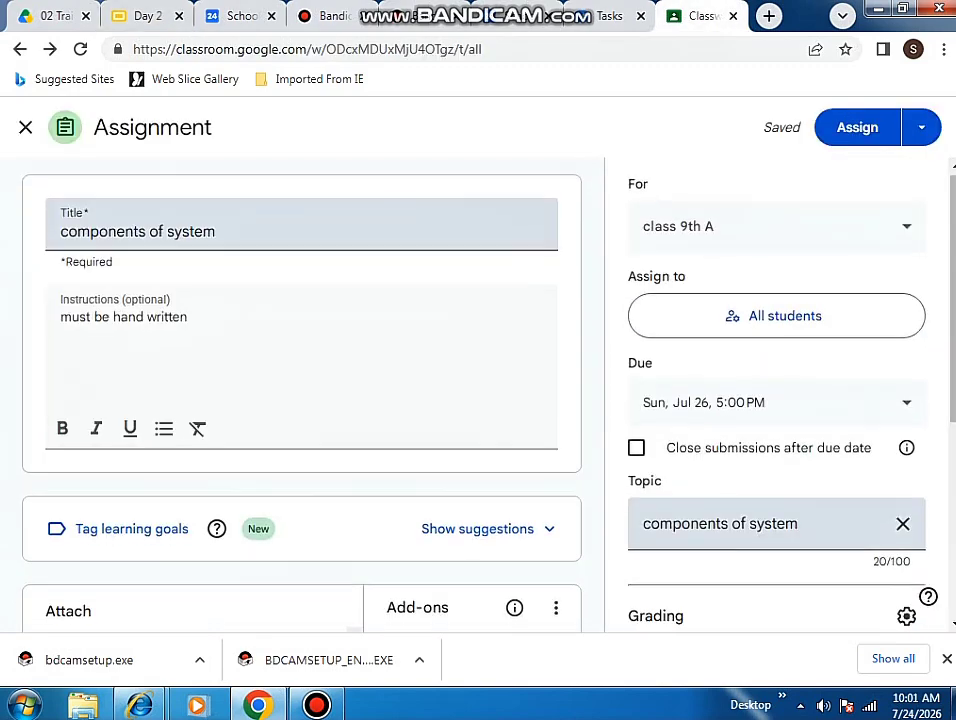
scroll(478, 390, up, 4)
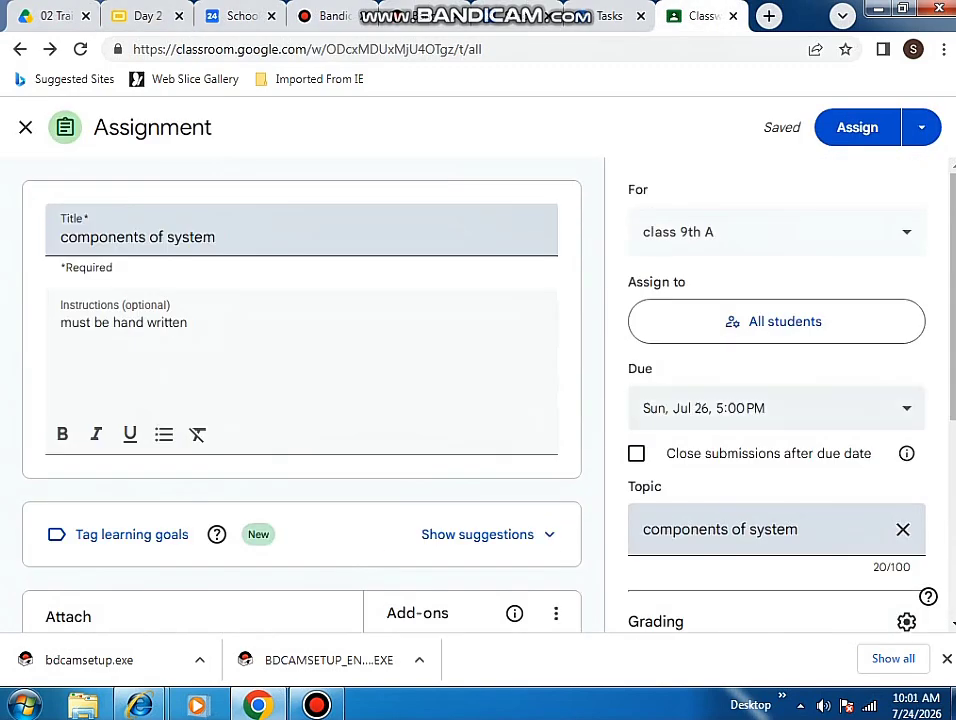
scroll(478, 390, down, 4)
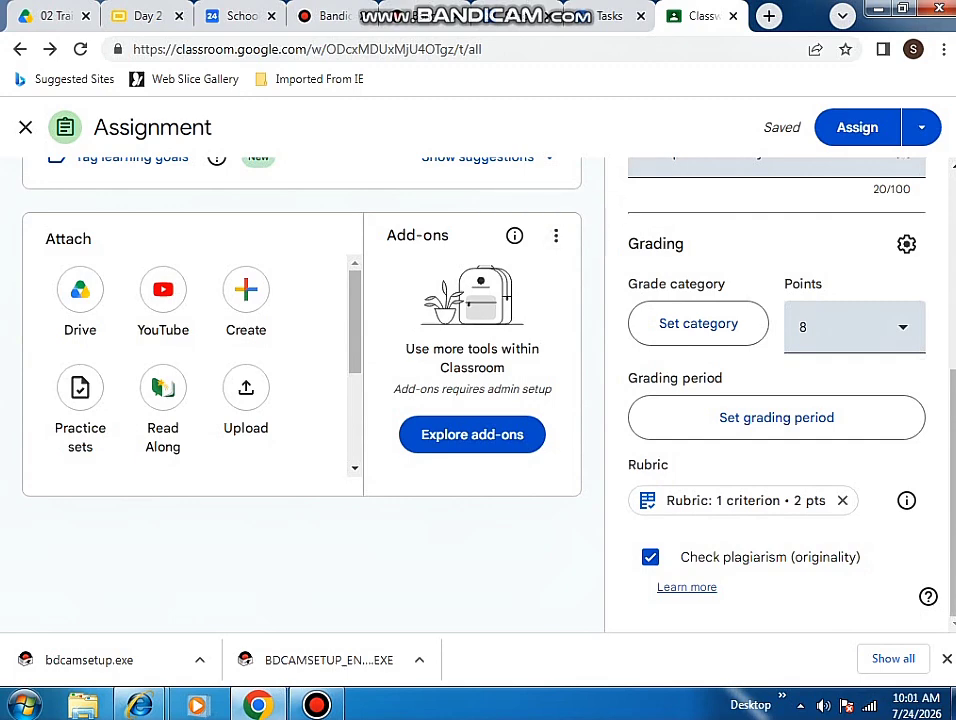
scroll(480, 400, up, 4)
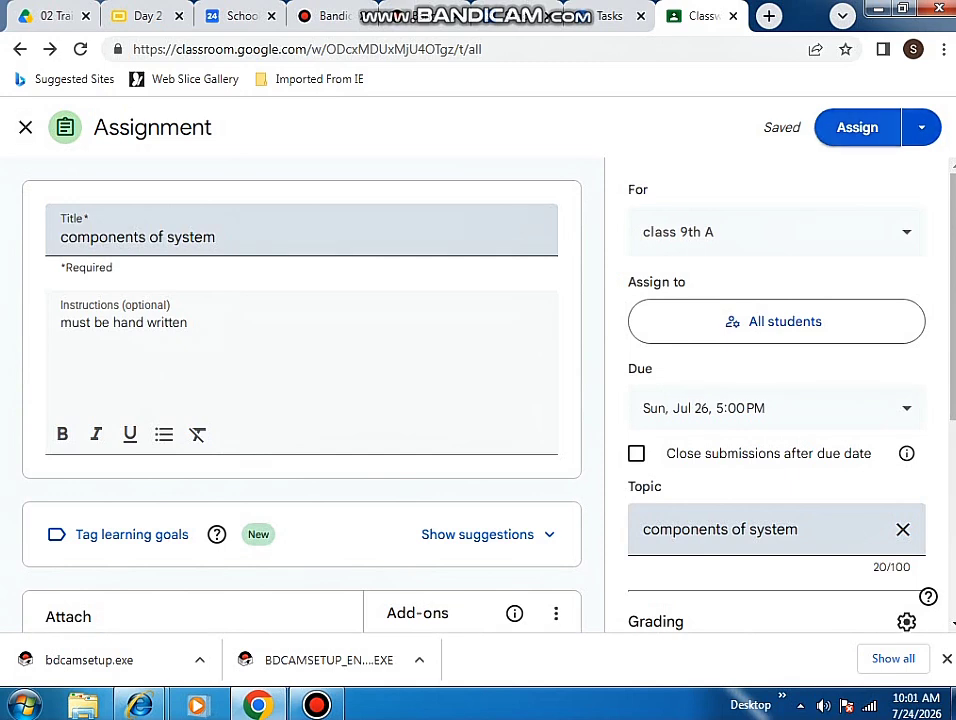
Start scheduling the assignment and pick July 25, 2026 as the scheduled date.
click(921, 127)
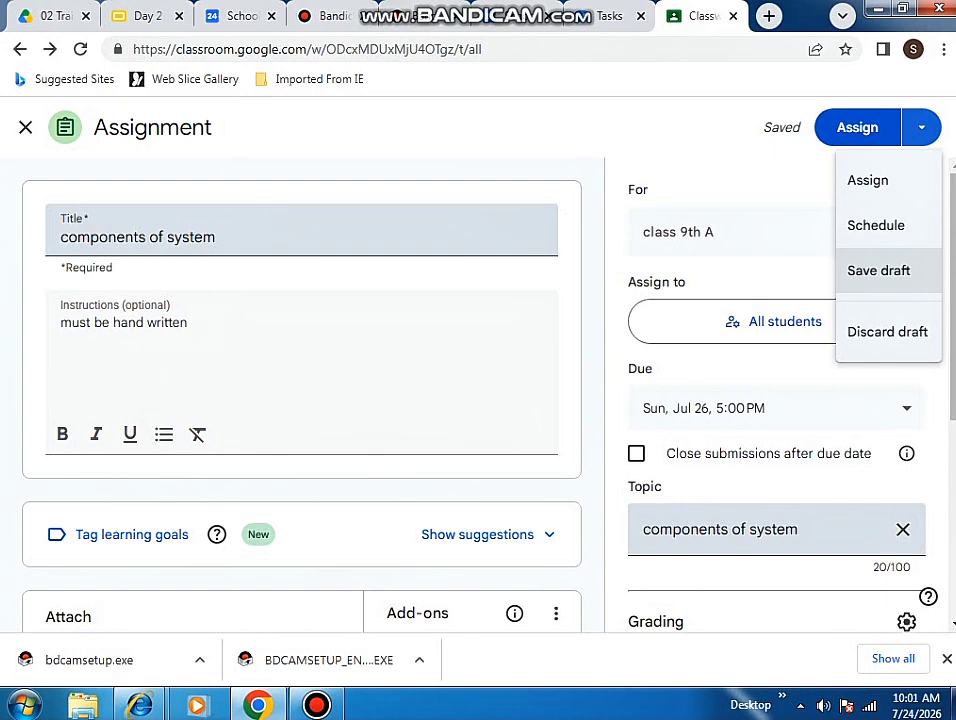
key(Up)
key(Up)
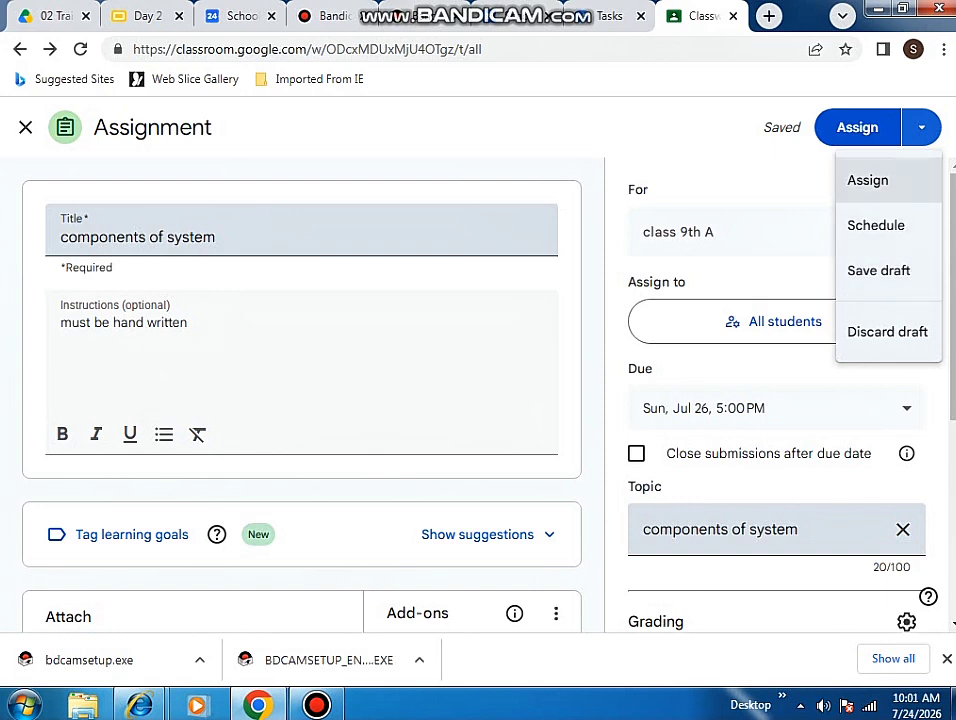
key(Down)
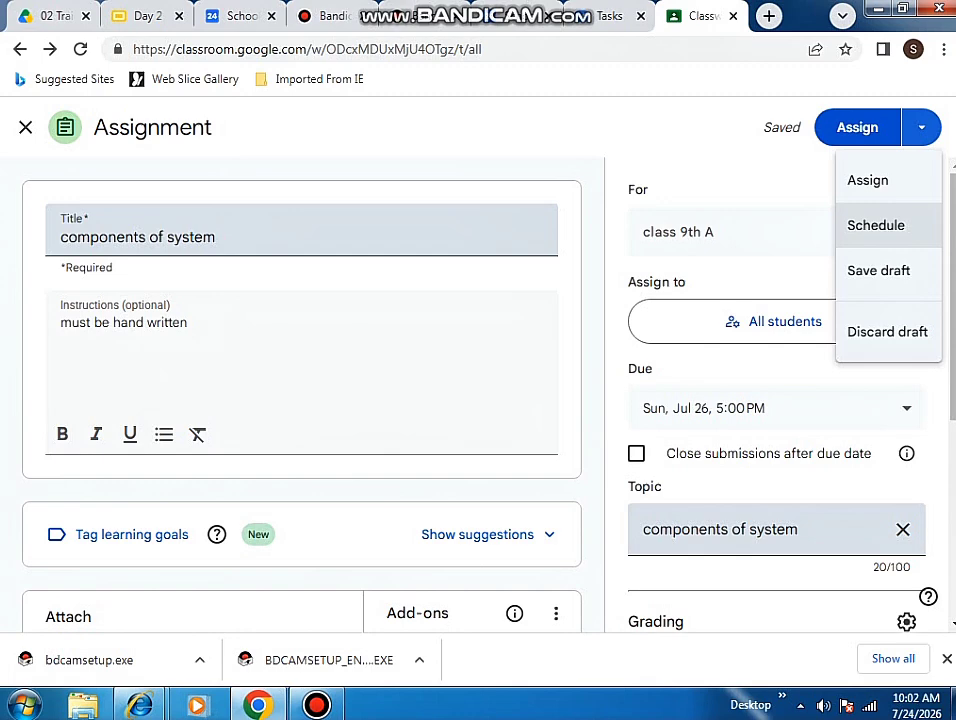
key(Return)
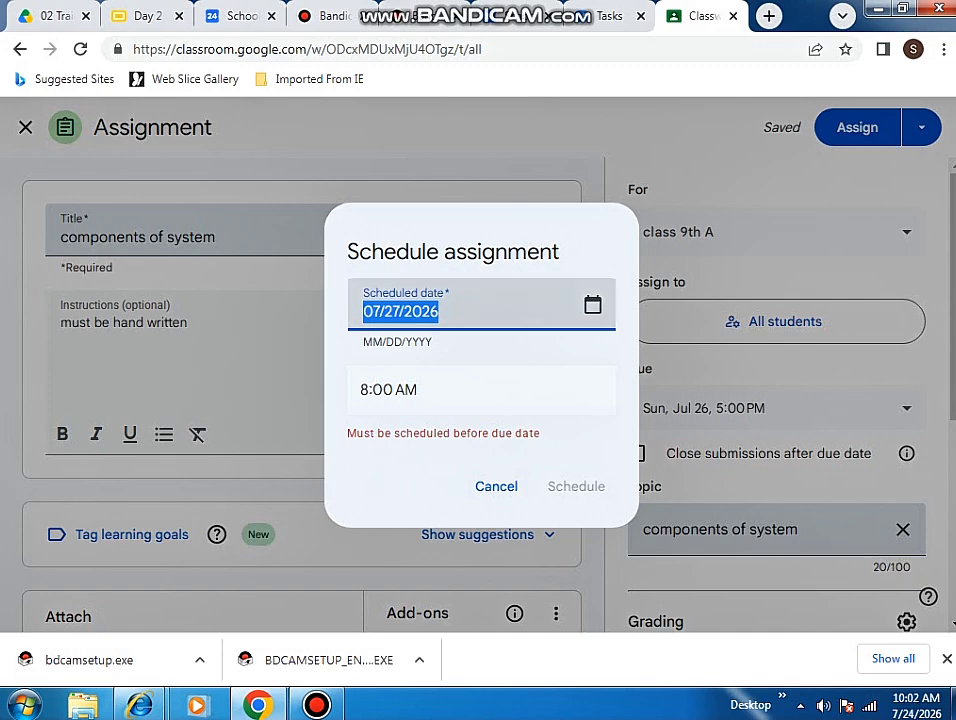
click(592, 304)
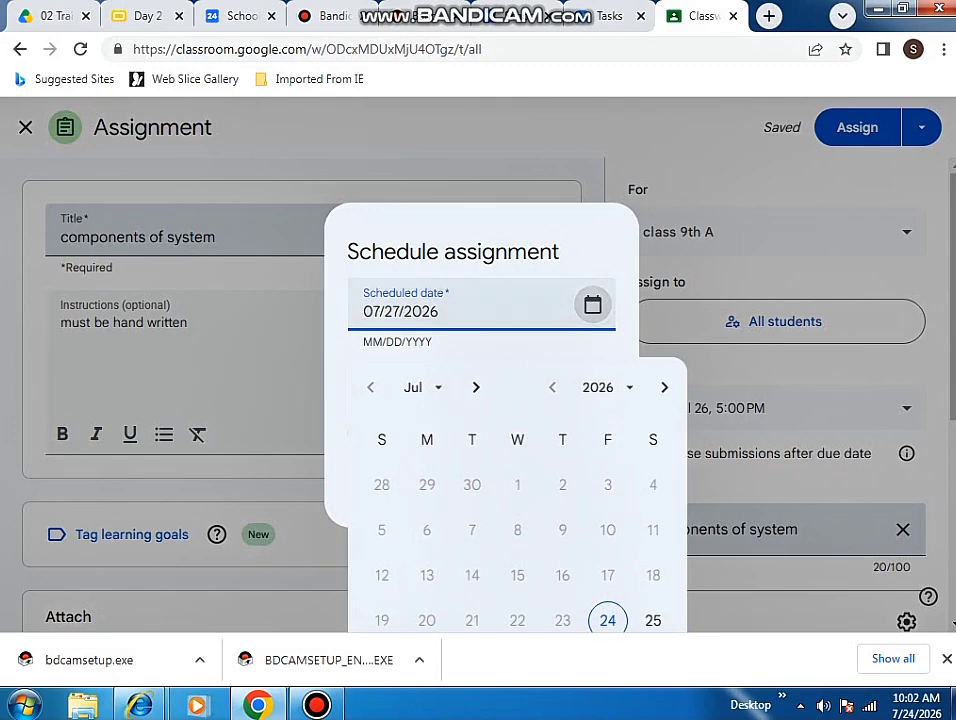
click(652, 620)
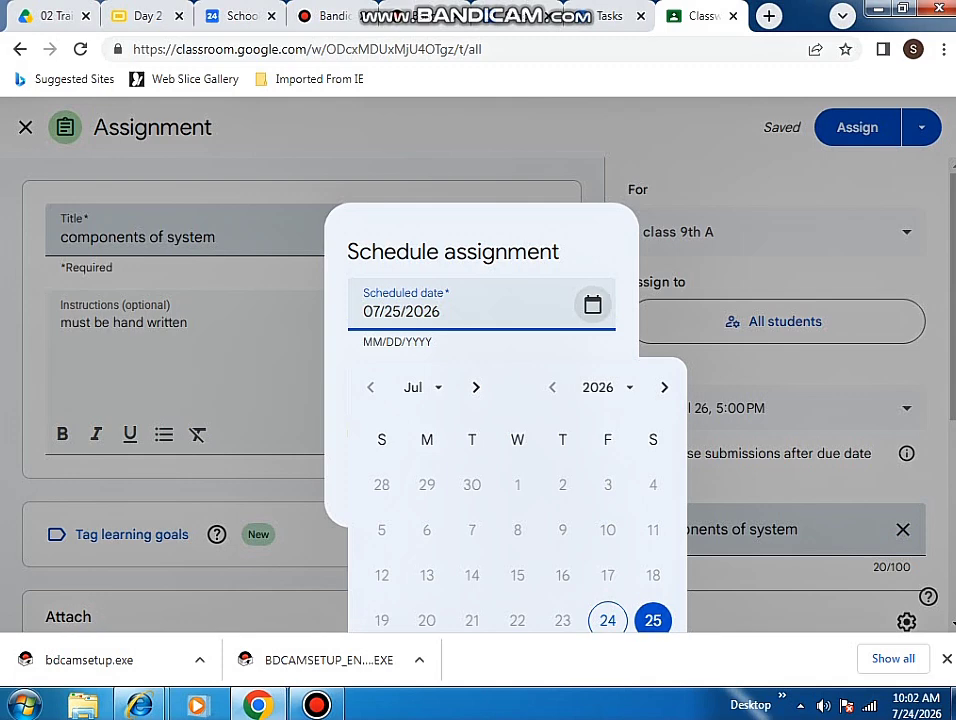
Confirm July 25, 2026 in the date picker and schedule the assignment for 8:00 AM.
key(Down)
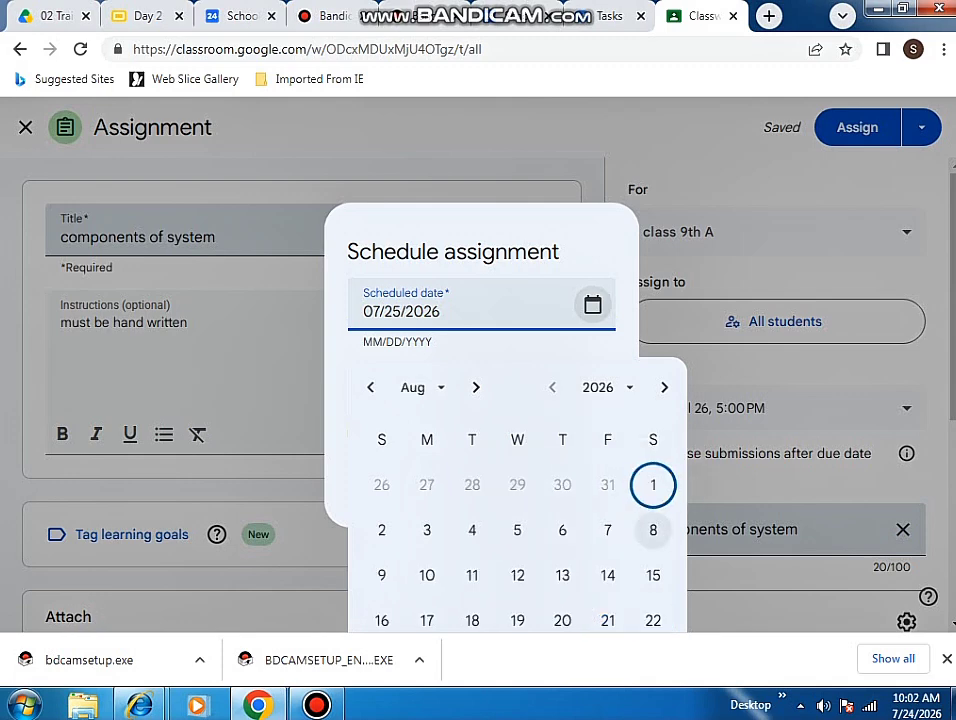
key(ctrl+plus)
key(ctrl+plus)
key(ctrl+plus)
key(ctrl+plus)
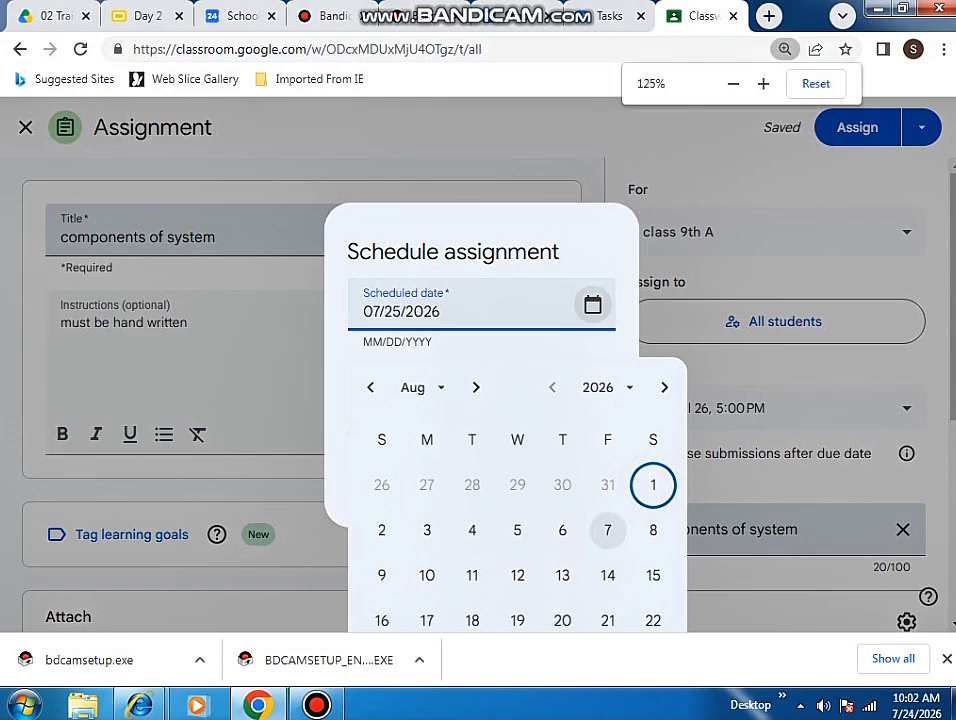
key(ctrl+minus)
key(ctrl+minus)
key(ctrl+minus)
key(ctrl+minus)
key(ctrl+minus)
key(ctrl+minus)
key(ctrl+minus)
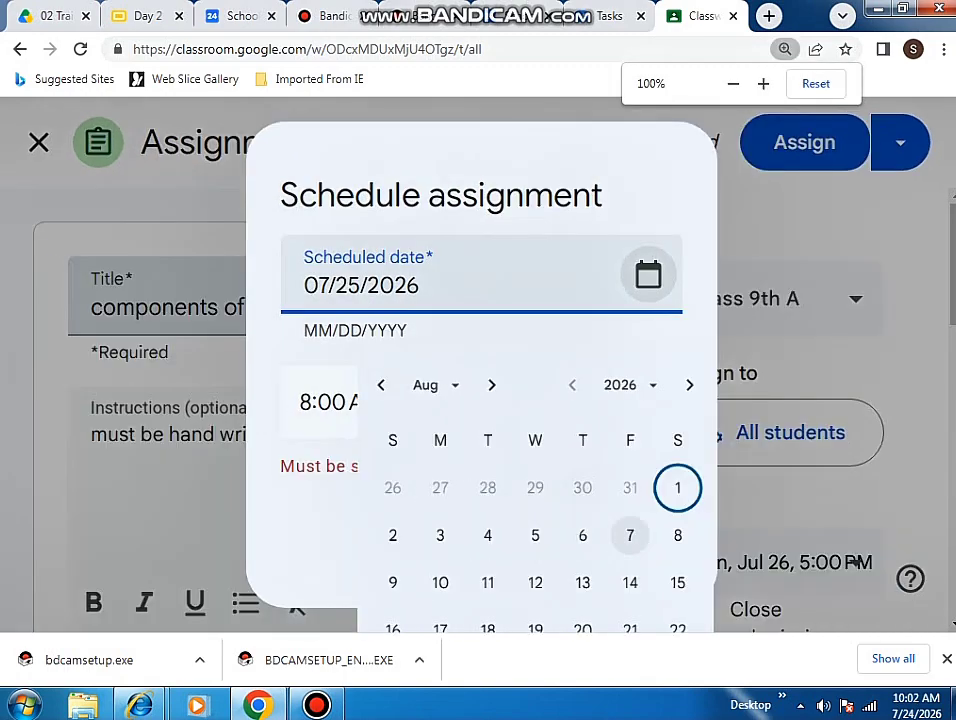
key(ctrl+minus)
key(ctrl+minus)
key(ctrl+minus)
key(ctrl+minus)
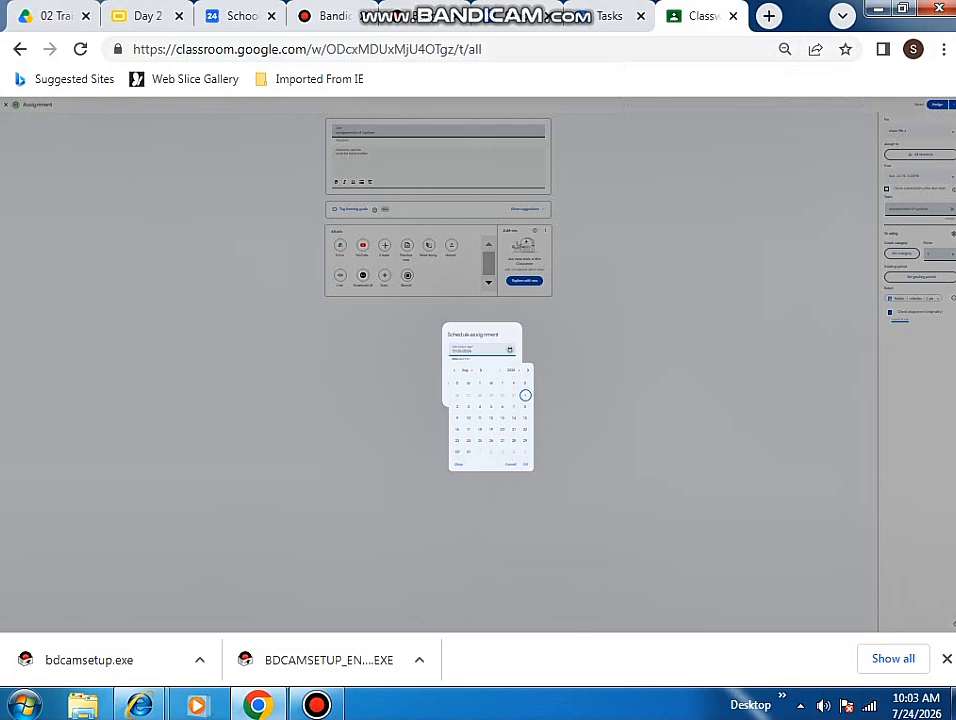
key(ctrl+plus)
key(ctrl+plus)
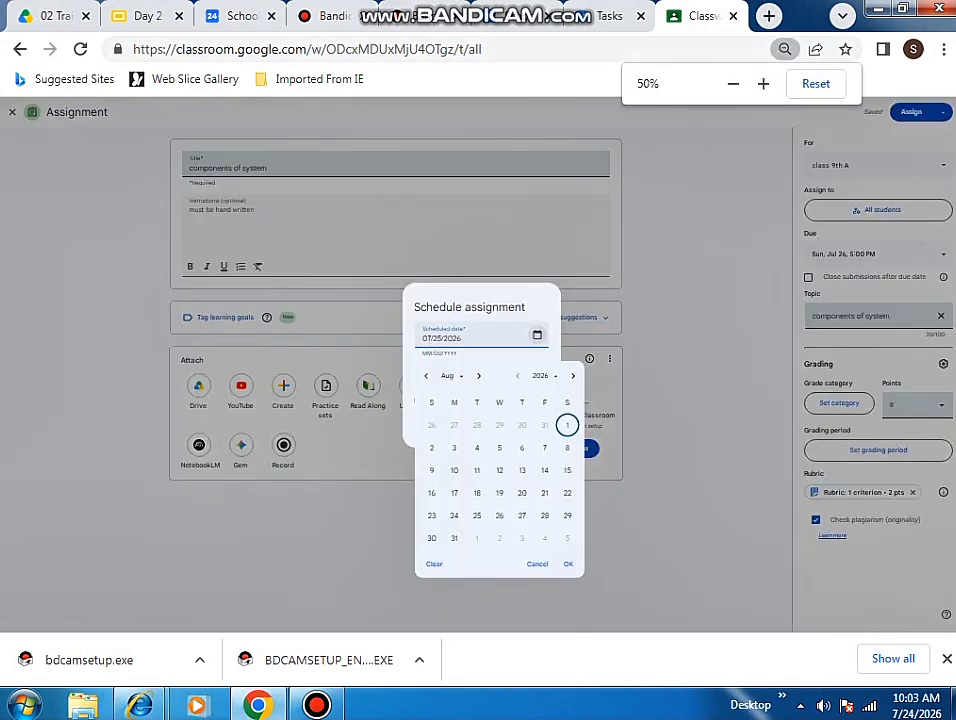
key(ctrl+plus)
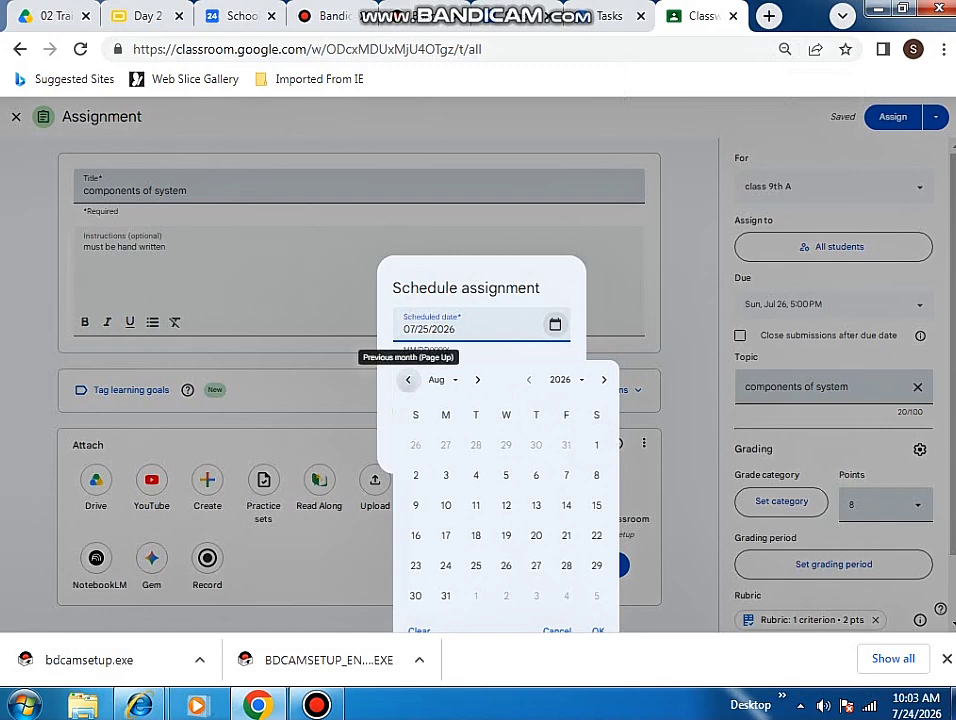
click(407, 379)
key(Left)
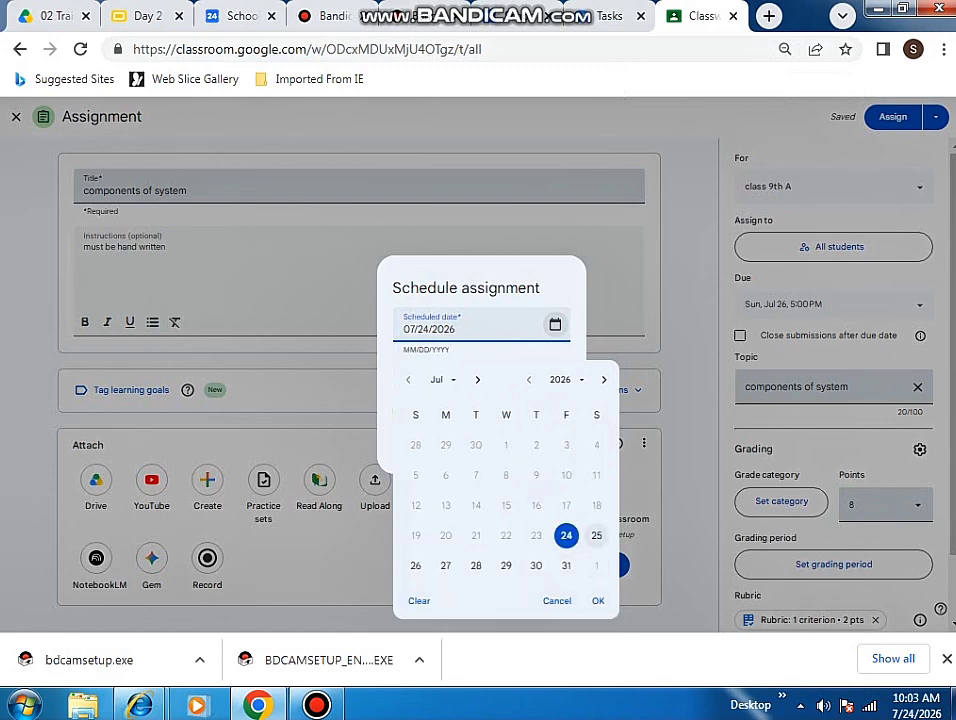
key(Right)
key(Return)
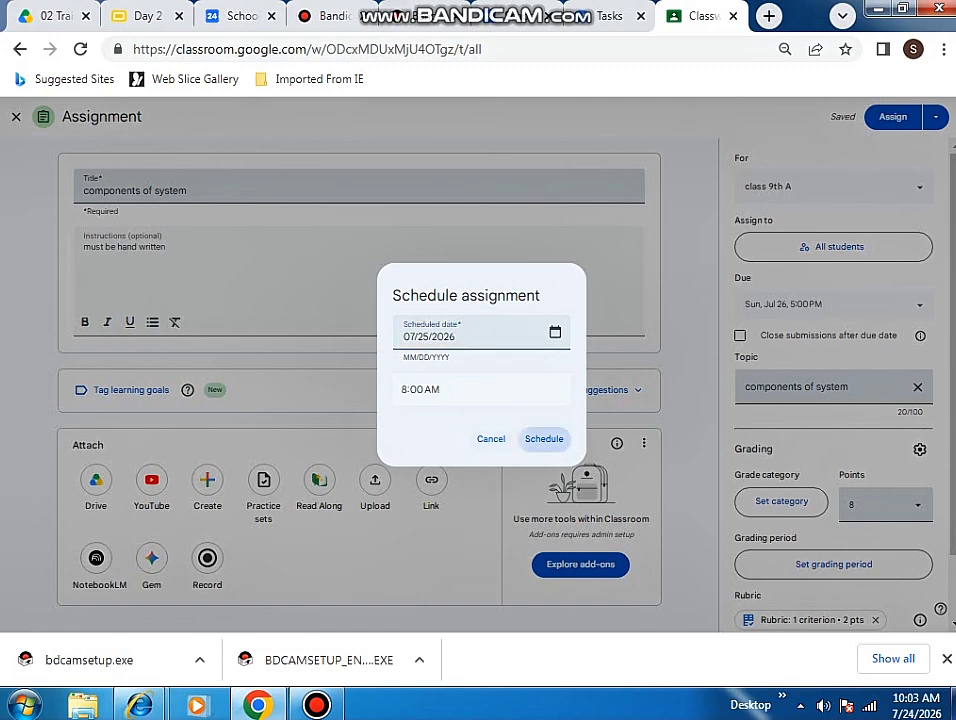
click(544, 438)
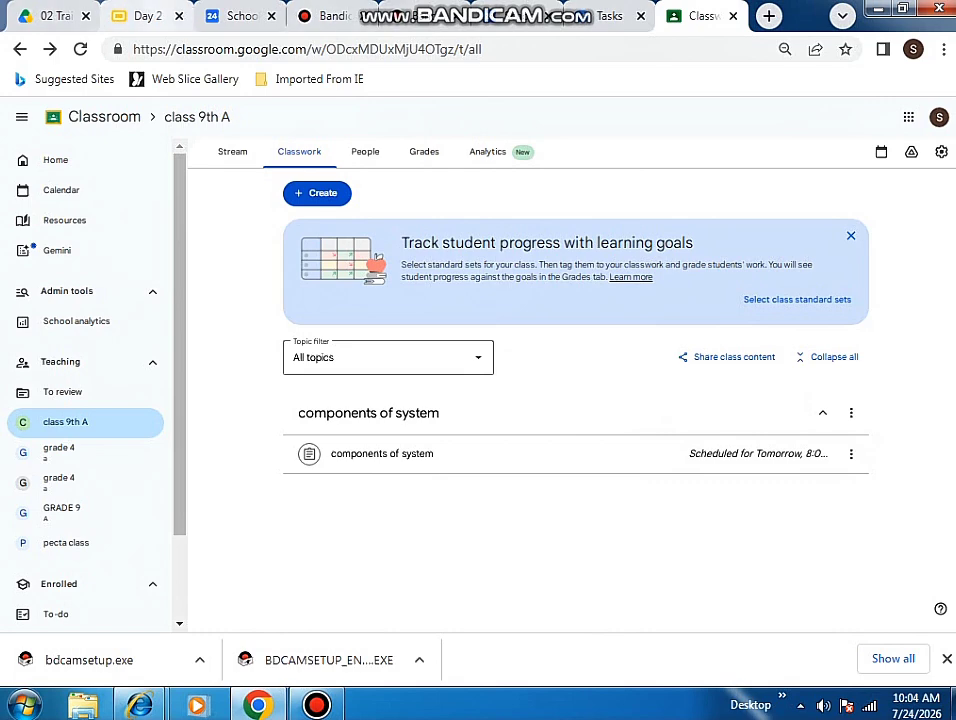
Switch to the training slides in Google Slides and read the "Make a Copy for Each Student" slide.
key(ctrl+2)
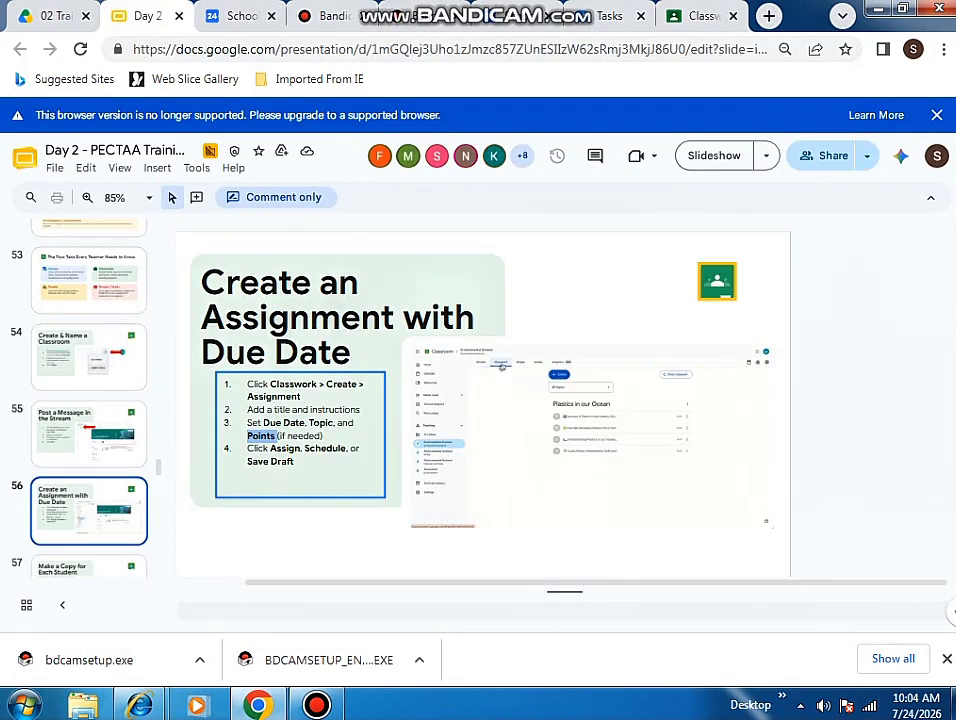
key(Down)
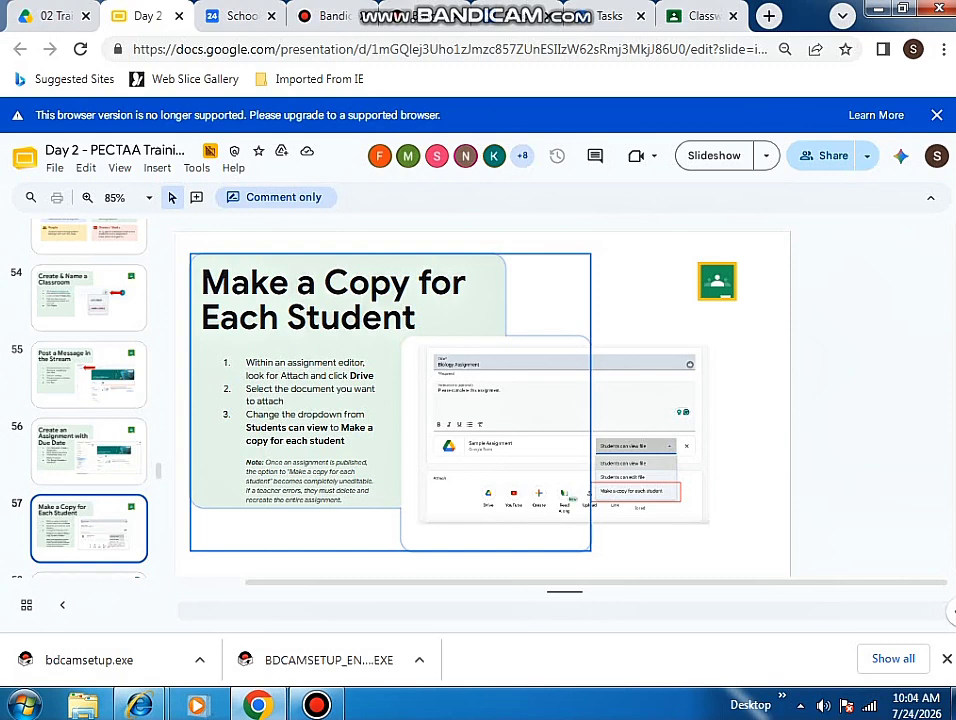
scroll(562, 394, up, 1)
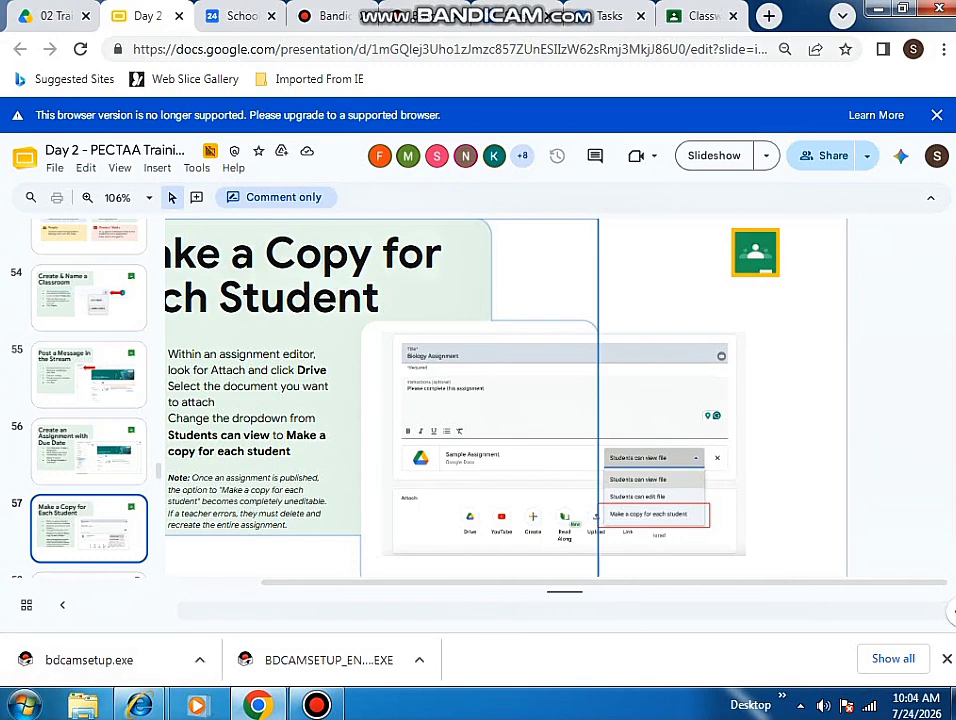
scroll(560, 400, left, 2)
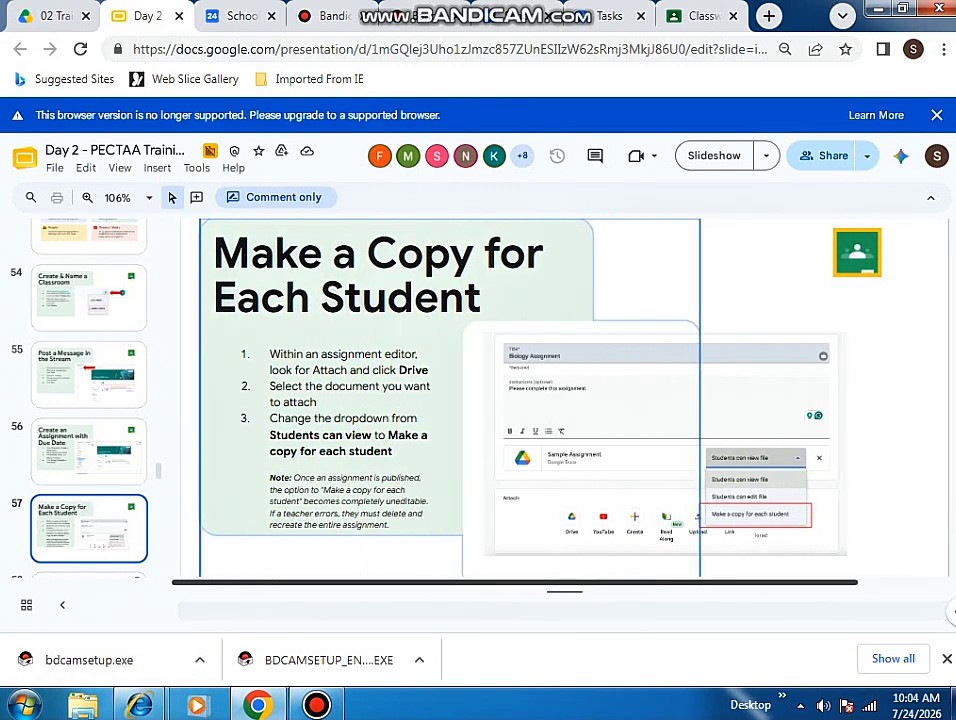
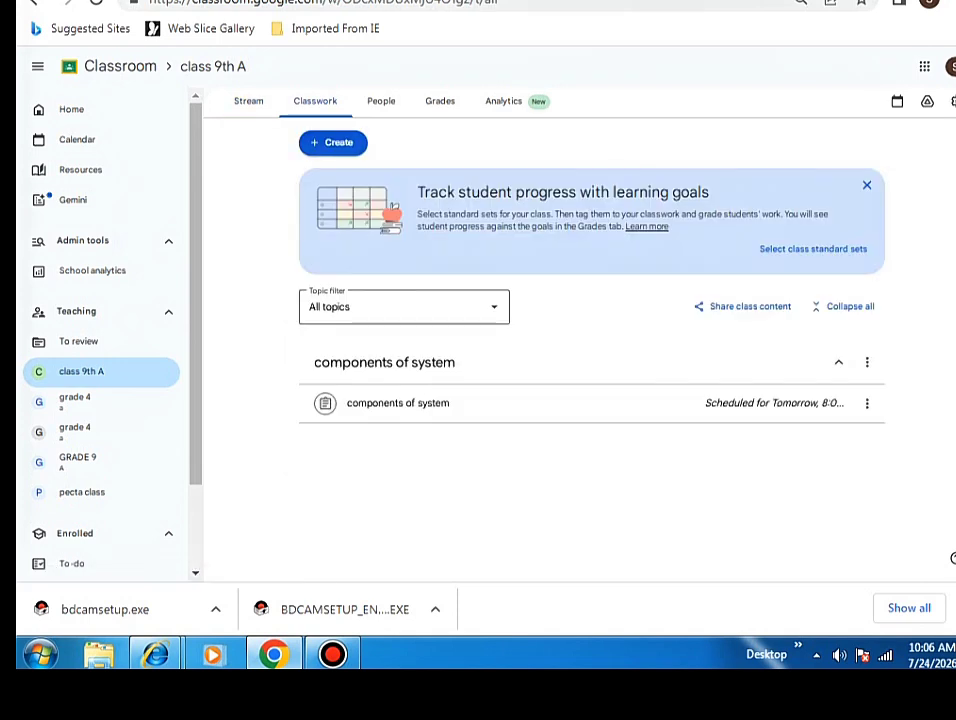
Filter the classwork by the topic "components of system" and open its scheduled assignment for editing.
click(404, 307)
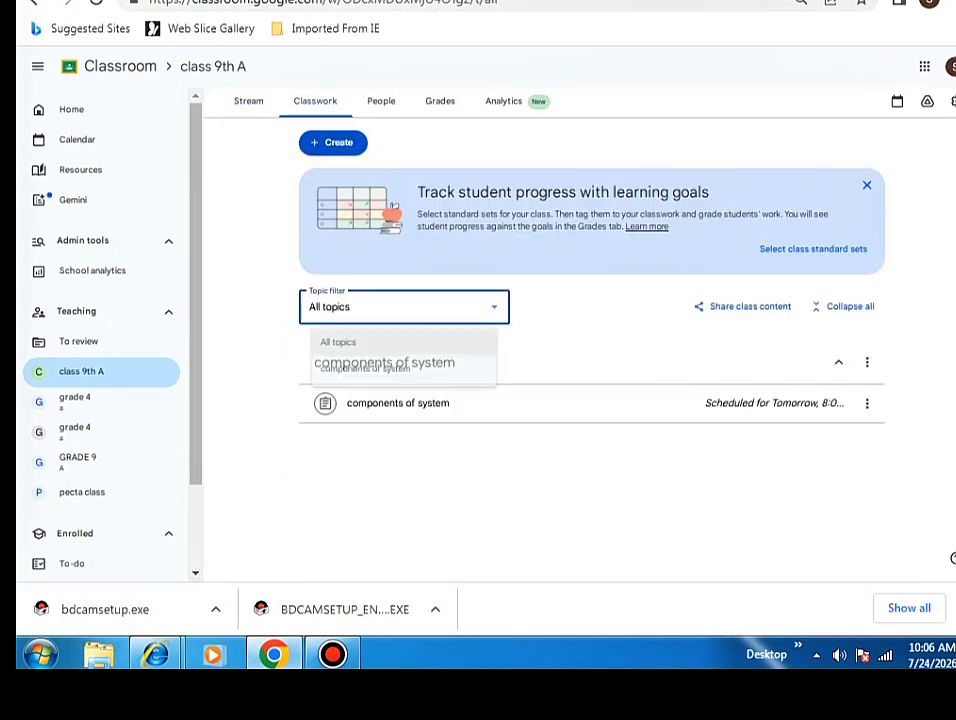
click(360, 374)
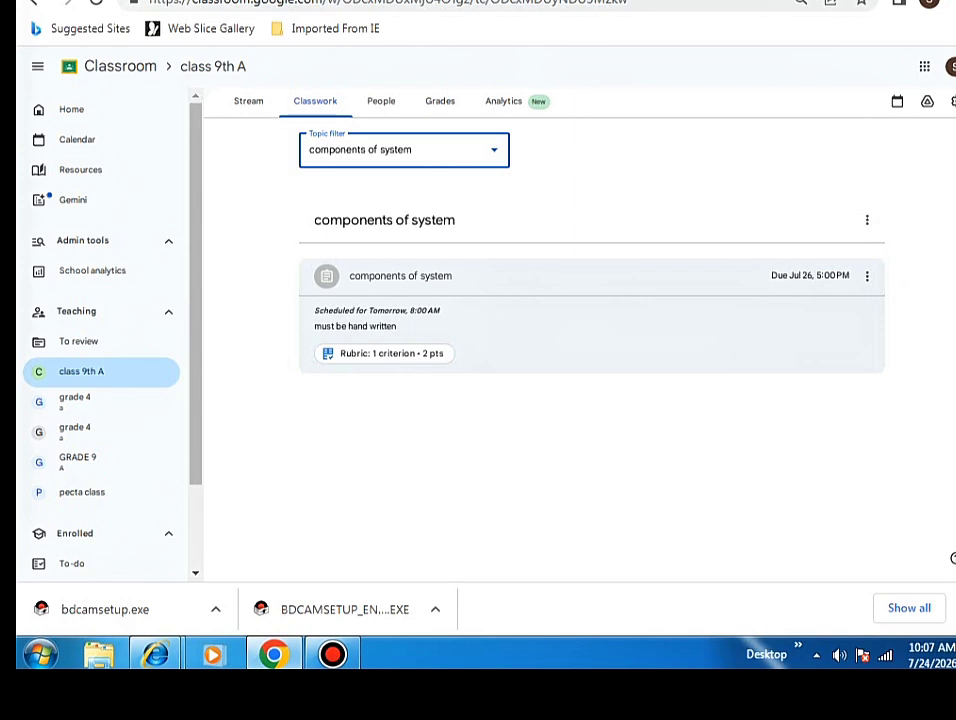
click(867, 275)
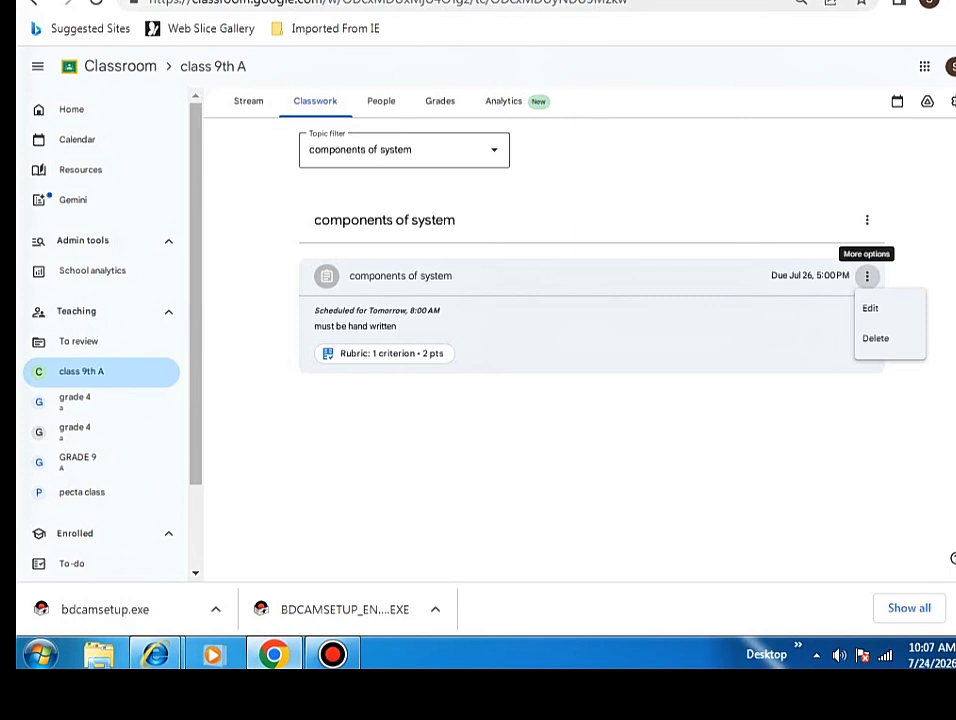
click(870, 308)
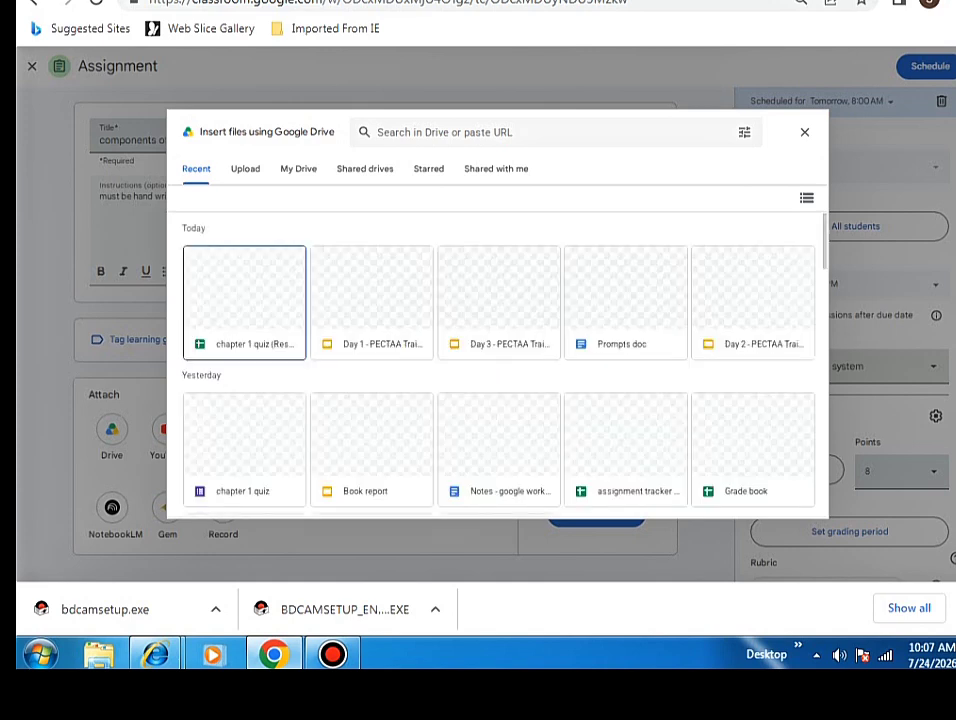
Attach the Drive document "Notes - google workspace meeting" to the assignment and set its sharing to Make a copy for each student.
click(498, 435)
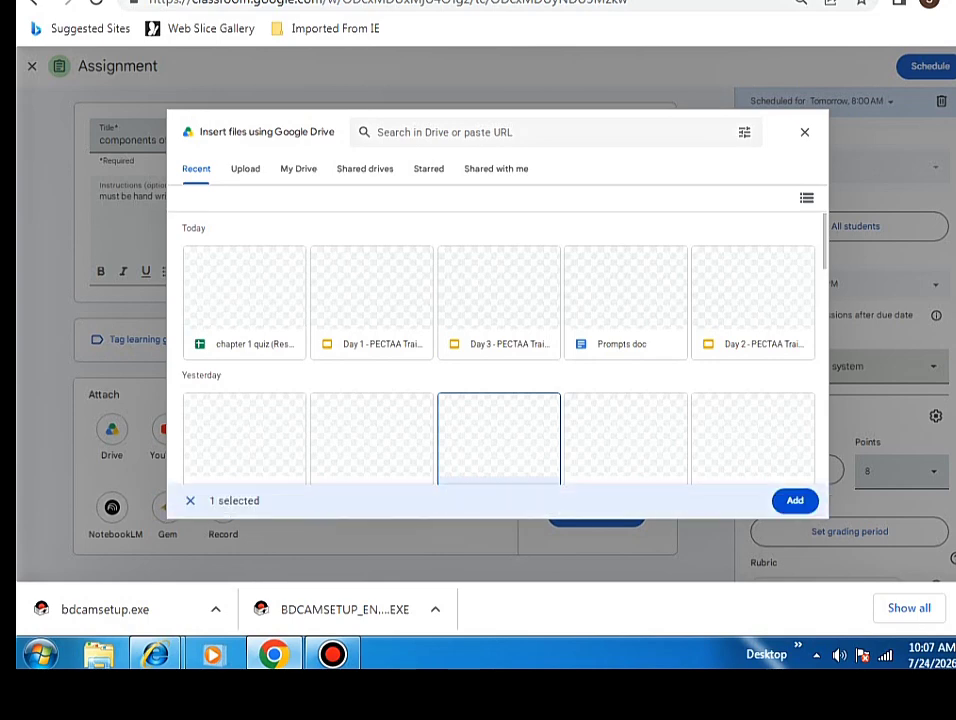
click(795, 500)
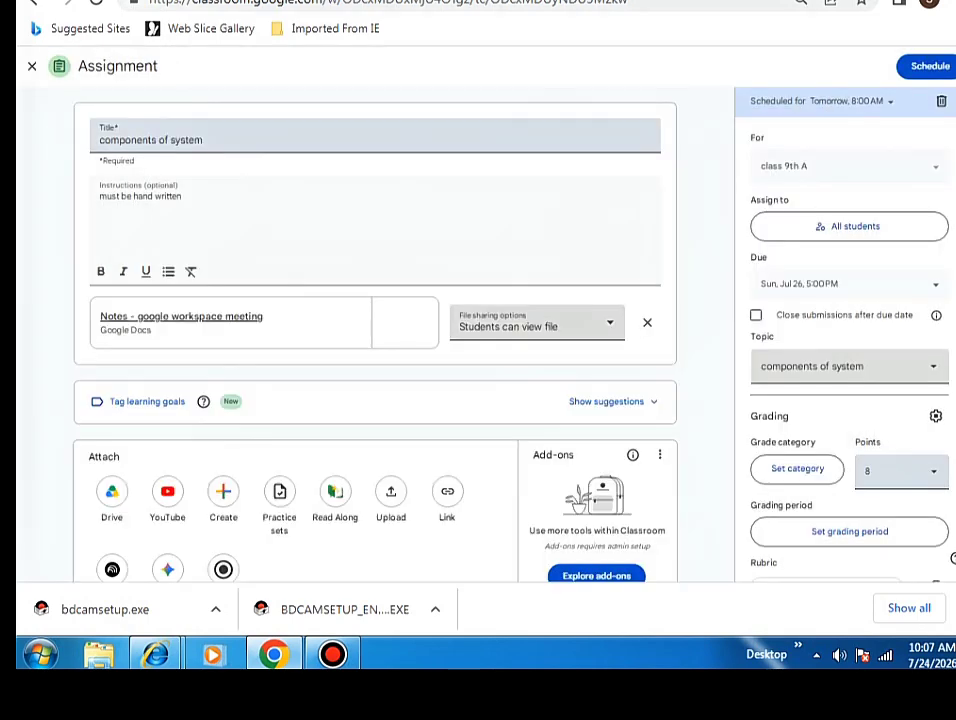
scroll(375, 330, down, 1)
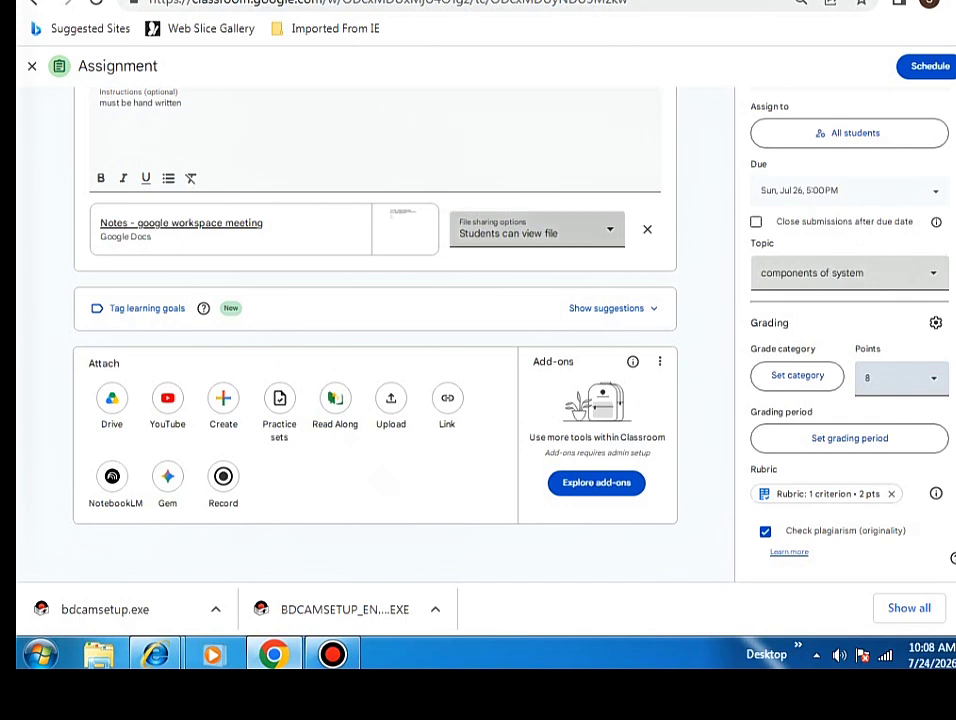
click(537, 231)
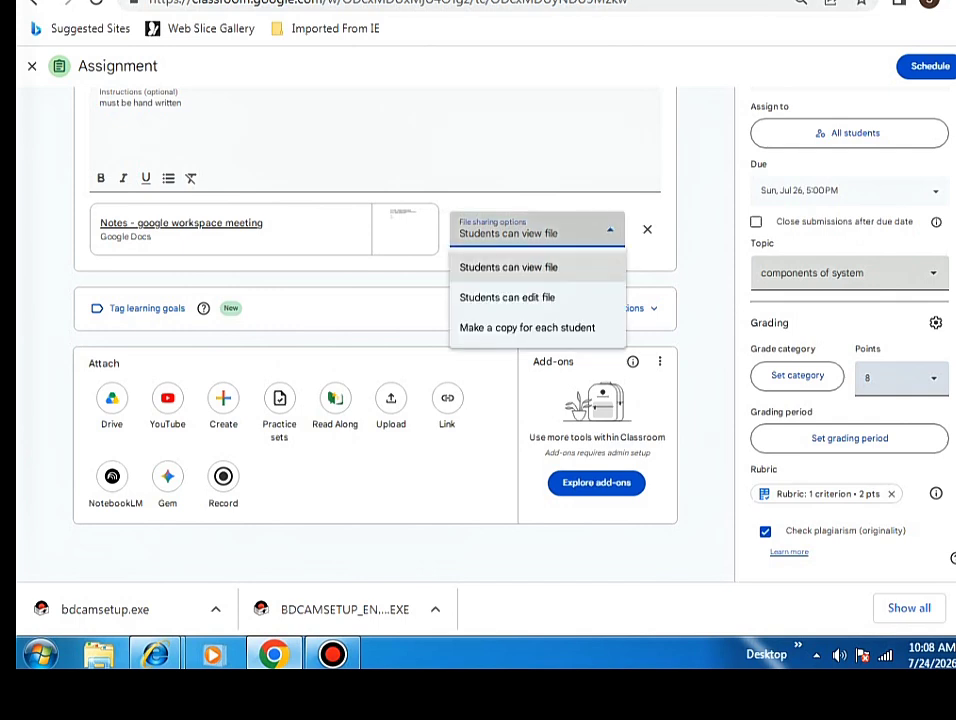
click(527, 327)
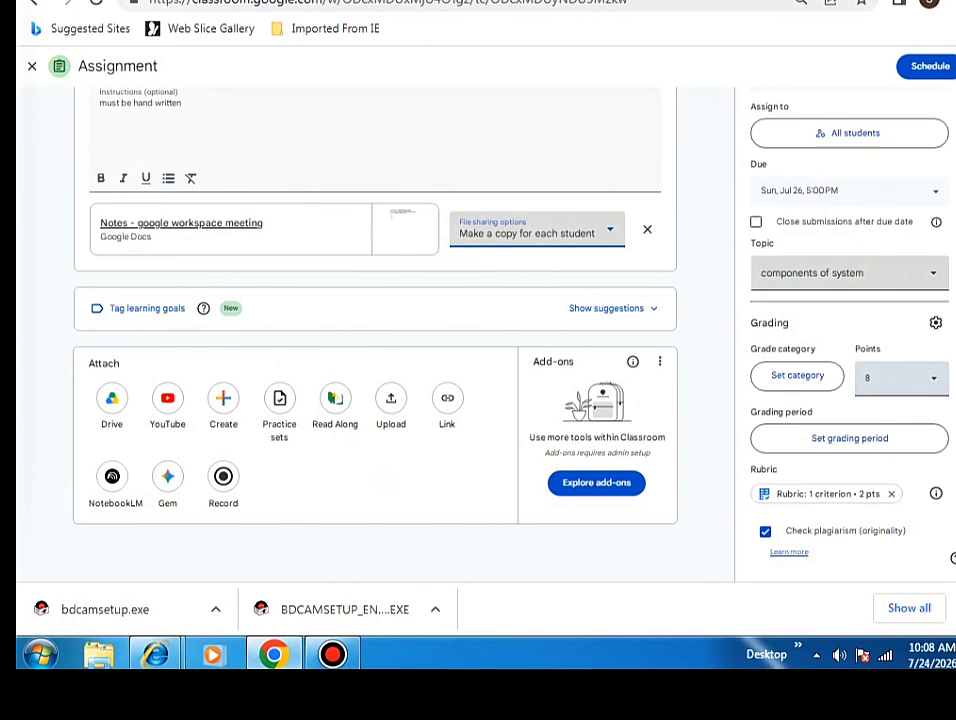
Switch to the training slides in Google Slides, read "Attach a Video via URL" and compare it with the Classroom assignment's attachment options.
key(ctrl+Tab)
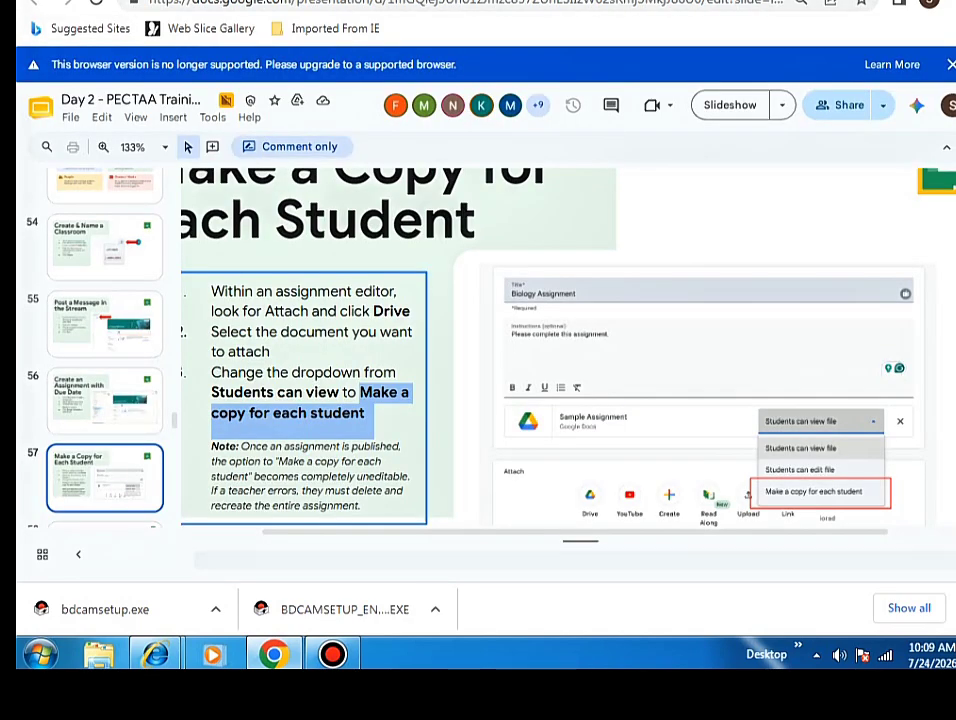
scroll(104, 350, down, 2)
click(104, 460)
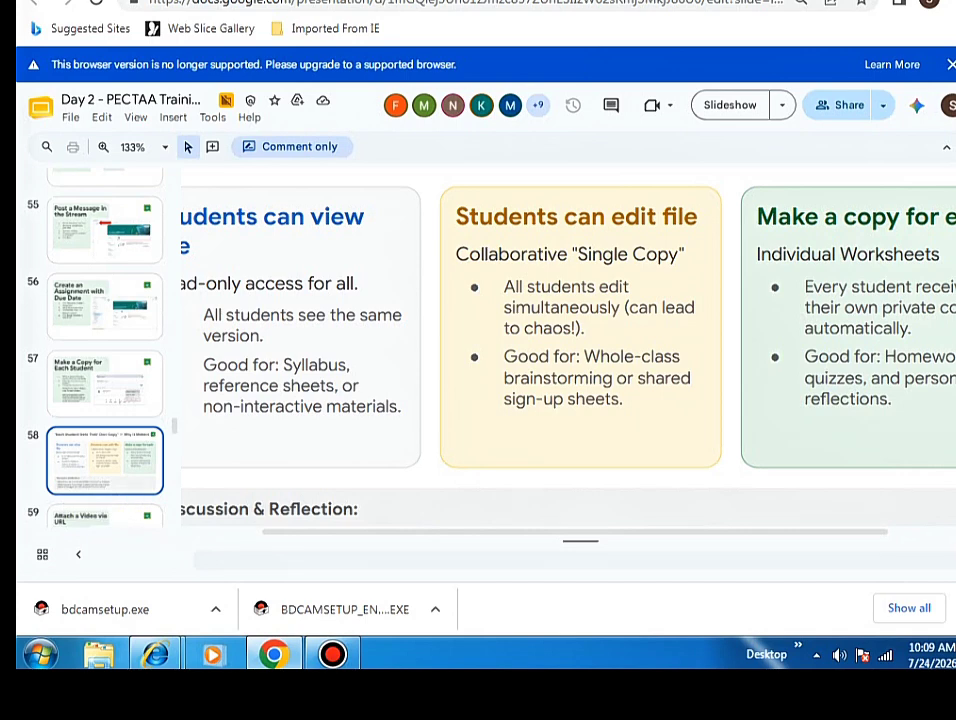
scroll(104, 350, down, 1)
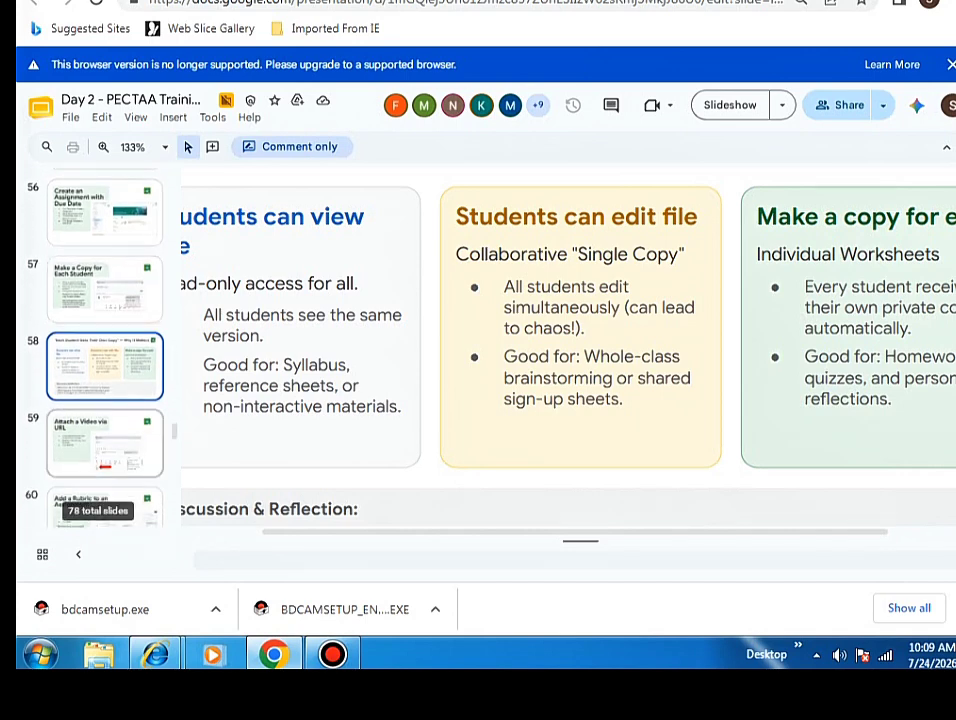
click(104, 443)
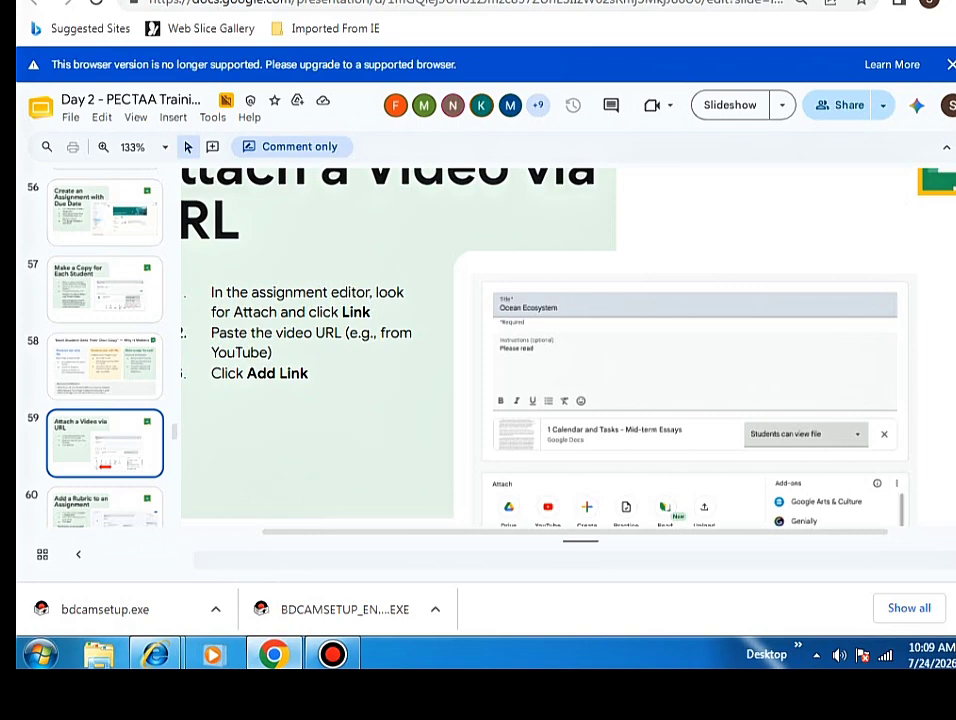
key(ctrl+alt+shift+j)
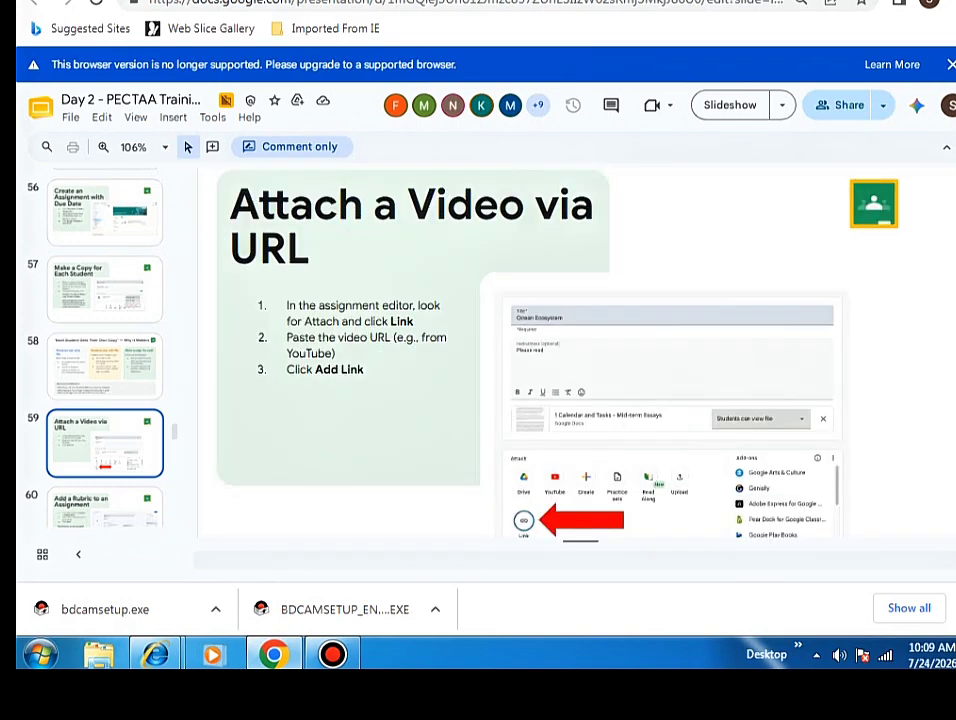
key(ctrl+Tab)
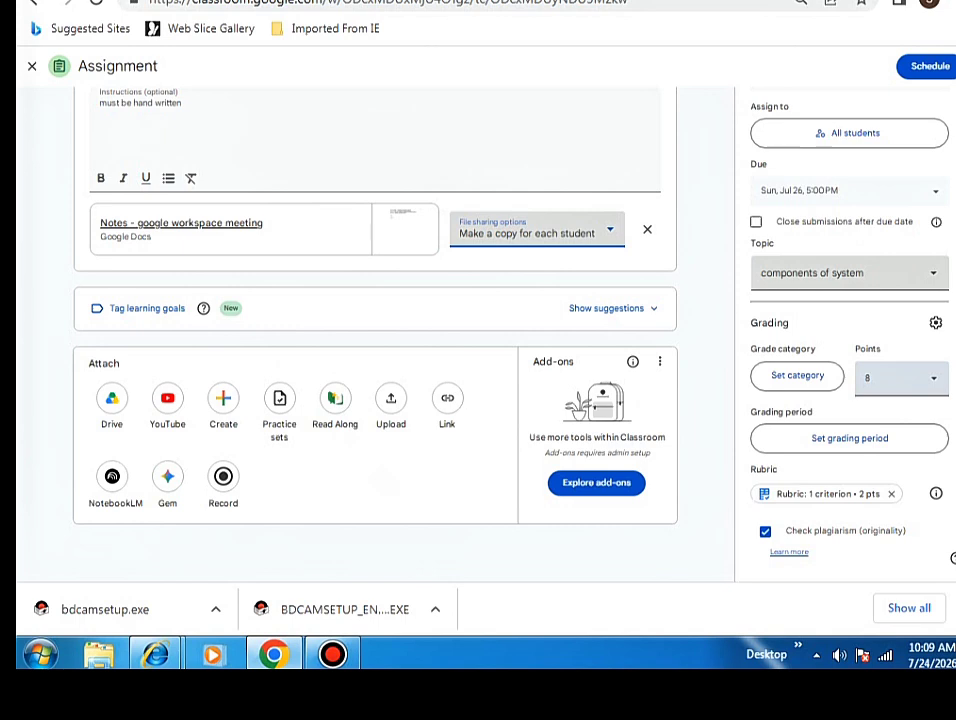
key(ctrl+Tab)
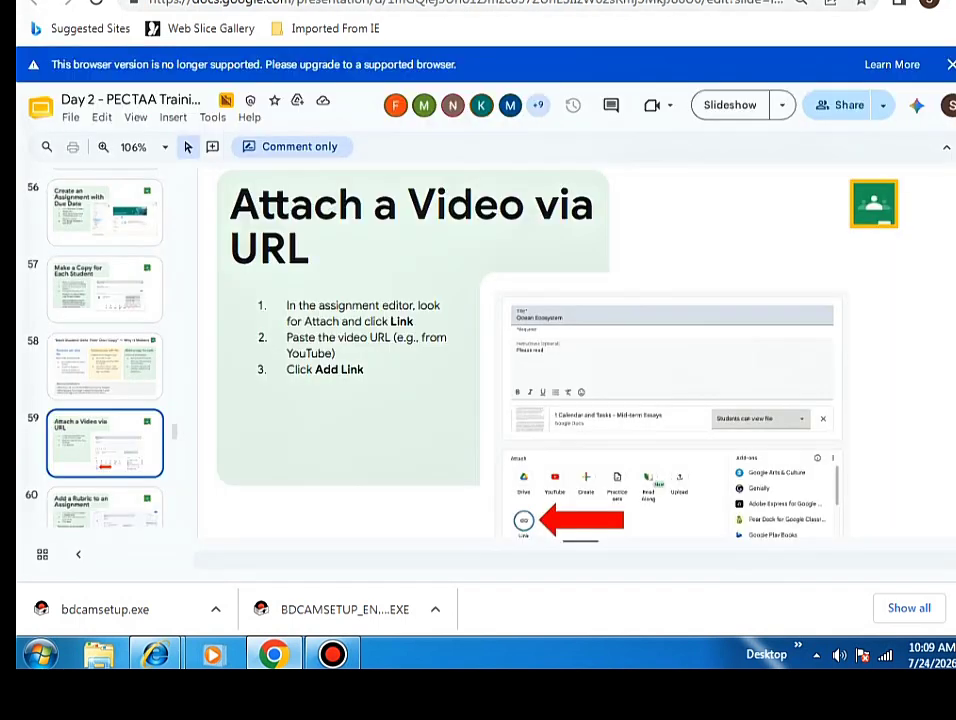
triple_click(290, 205)
Read the training slides on adding a rubric, providing feedback with a rubric, and differentiating assignments by student.
scroll(525, 359, down, 3)
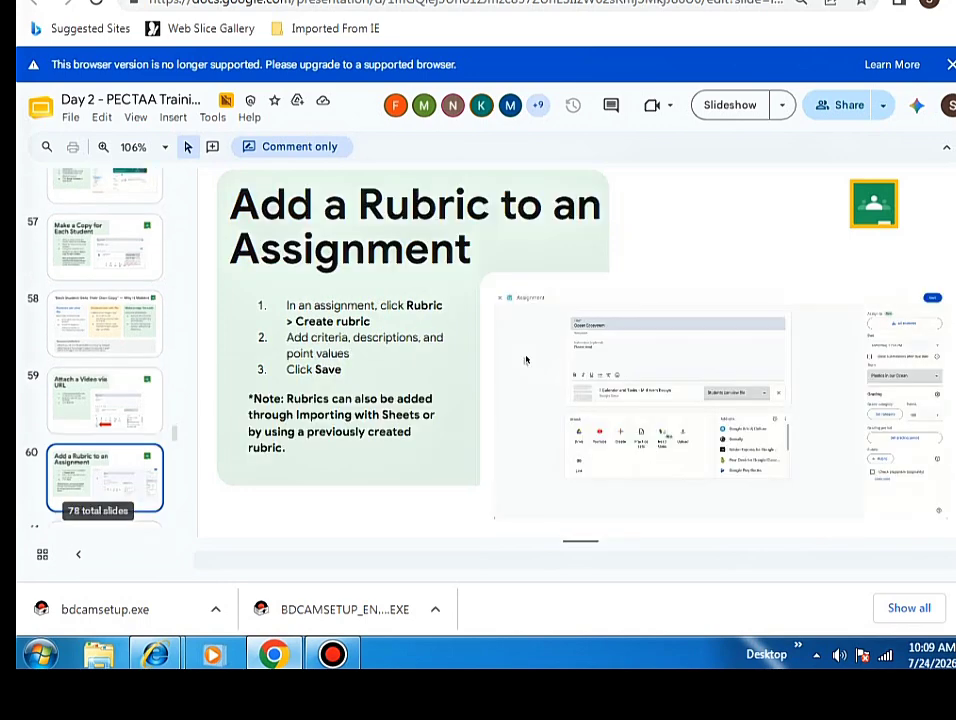
triple_click(300, 210)
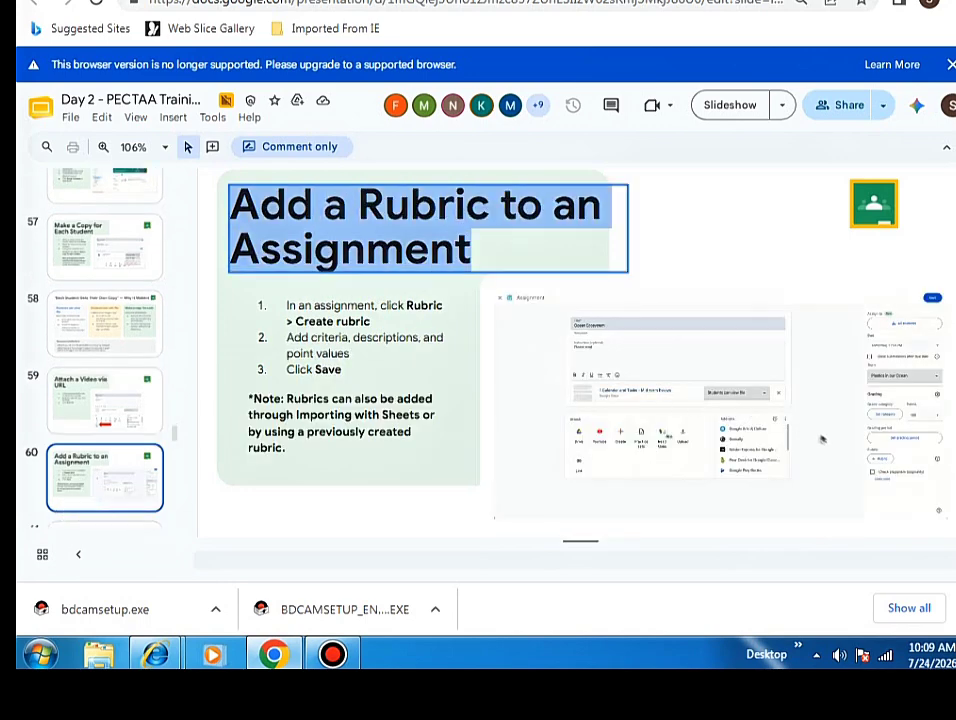
scroll(105, 350, down, 2)
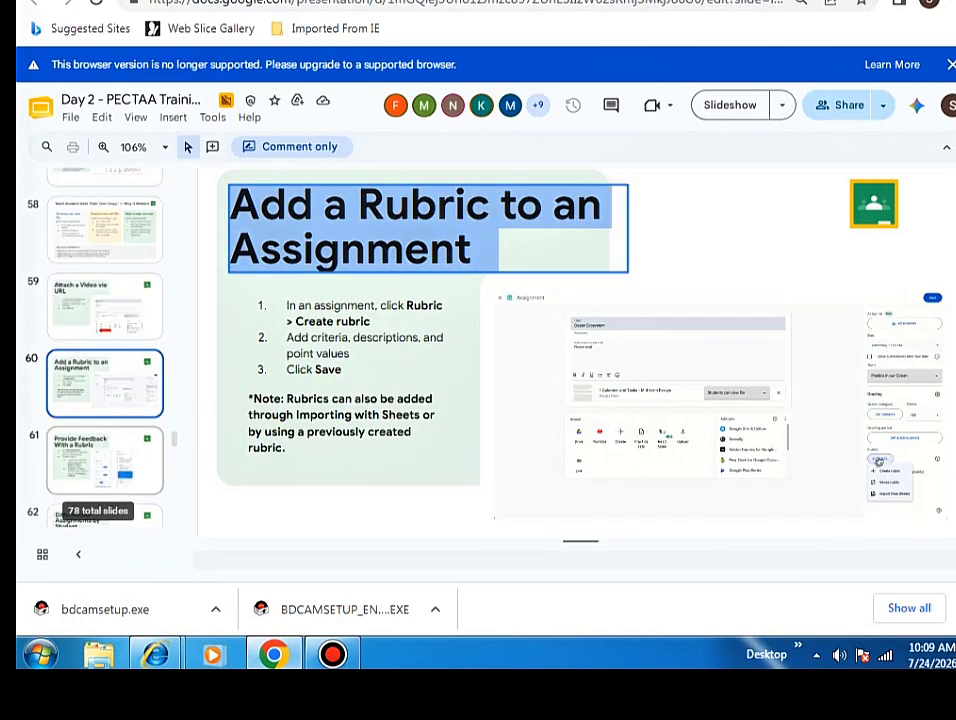
scroll(525, 359, down, 1)
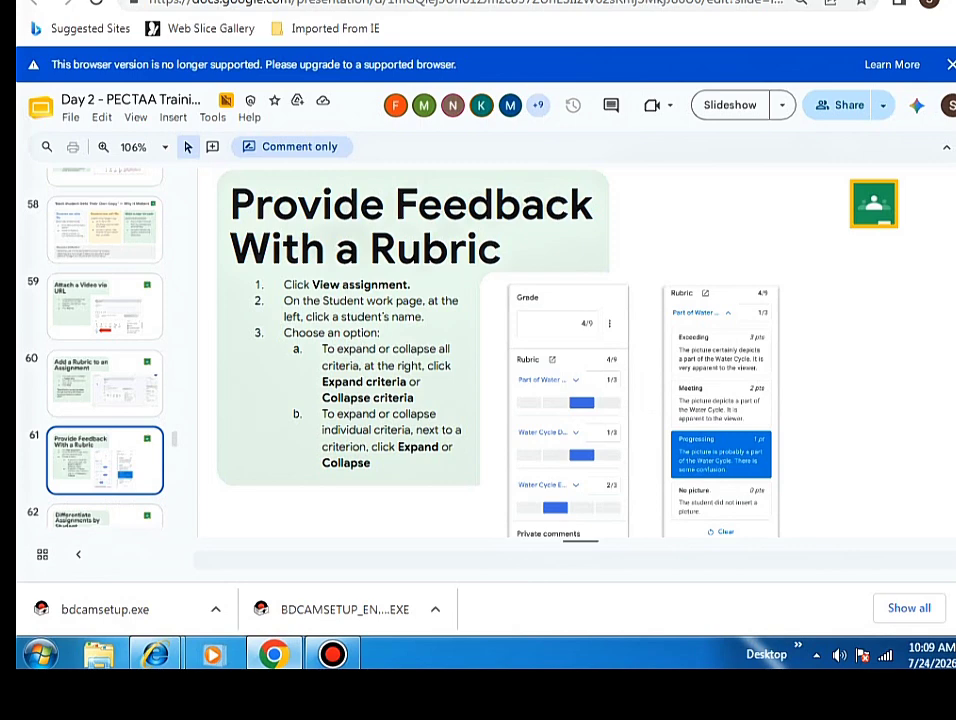
drag(230, 205, 600, 258)
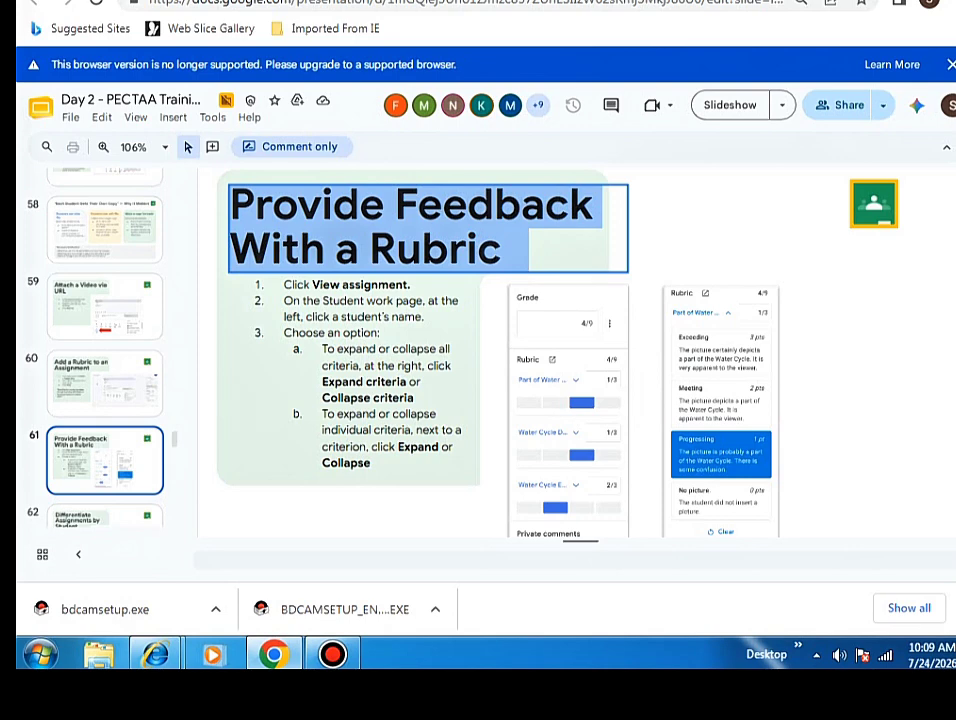
scroll(104, 350, down, 1)
click(104, 440)
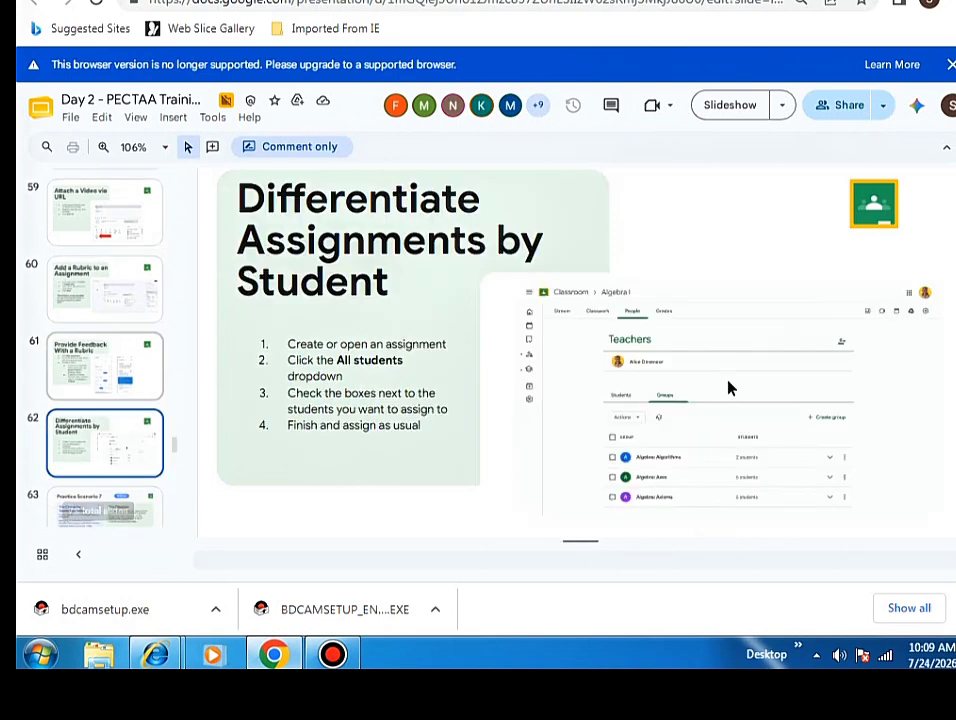
drag(237, 198, 390, 284)
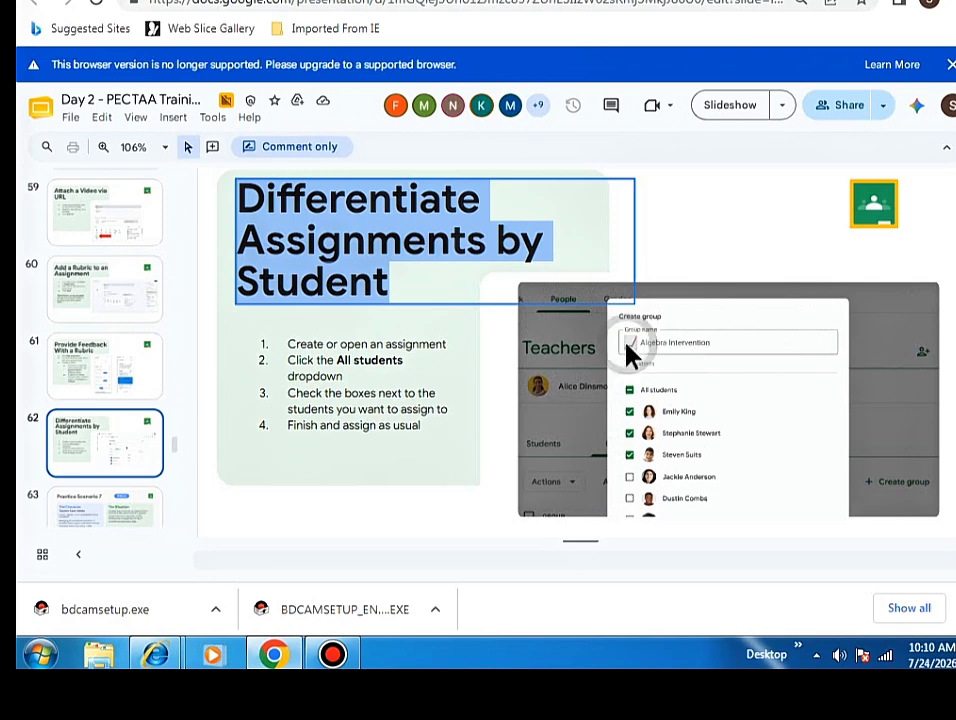
Switch to the Classroom assignment and examine the students and groups it can be assigned to.
key(ctrl+Tab)
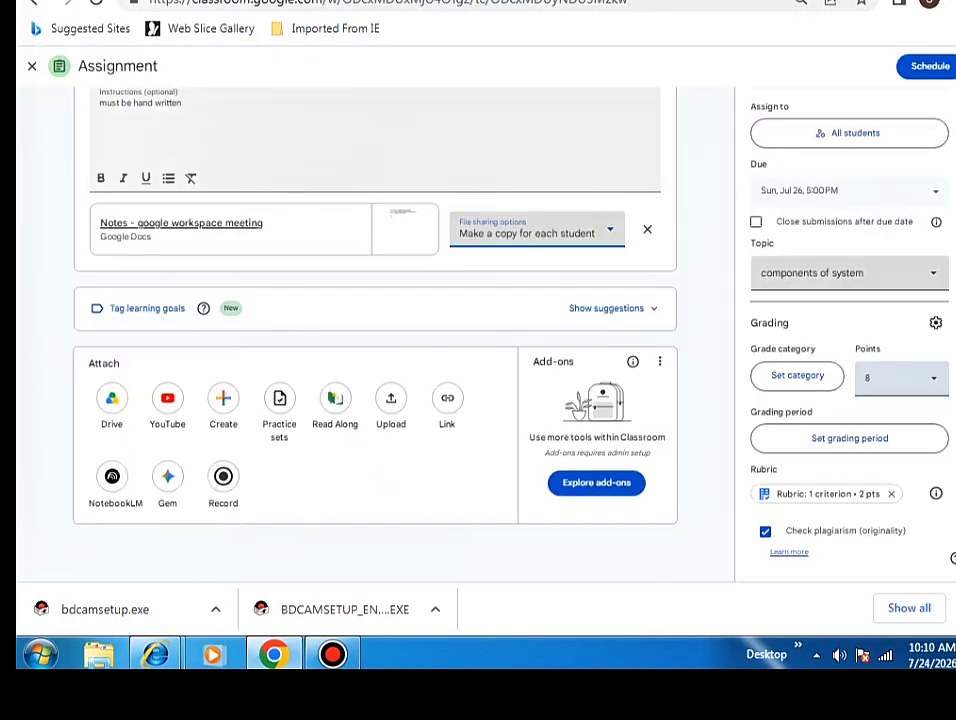
scroll(380, 300, up, 2)
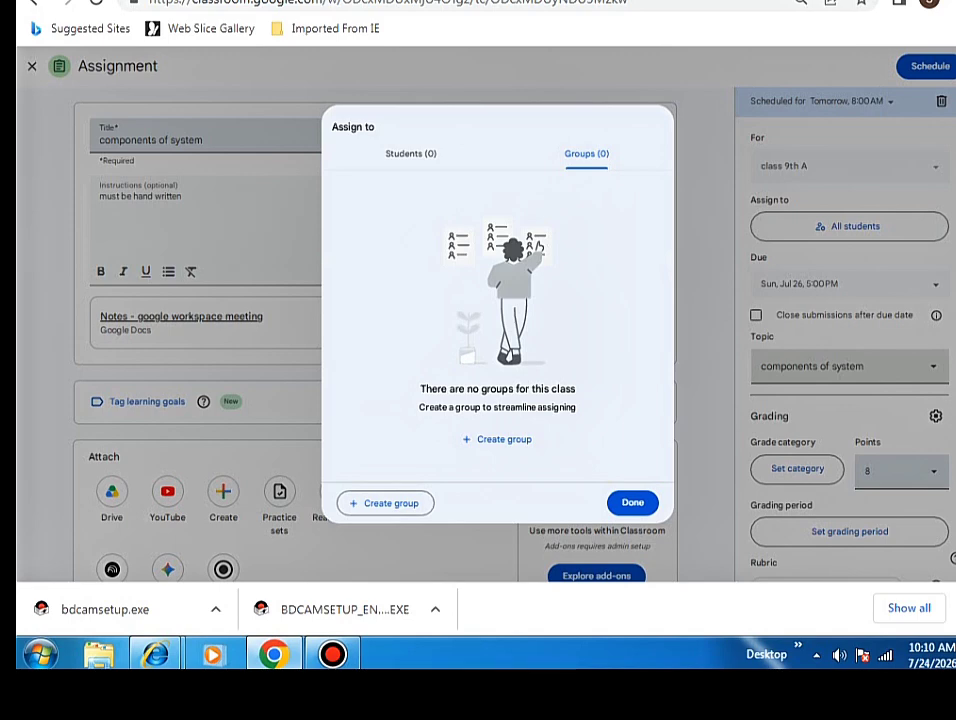
click(411, 153)
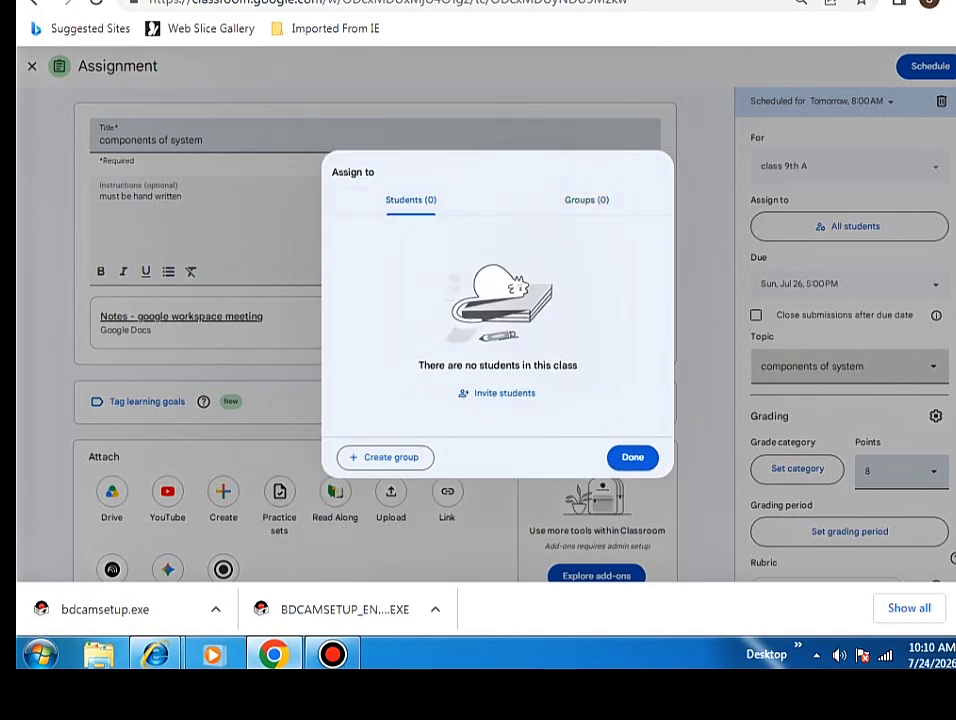
key(Escape)
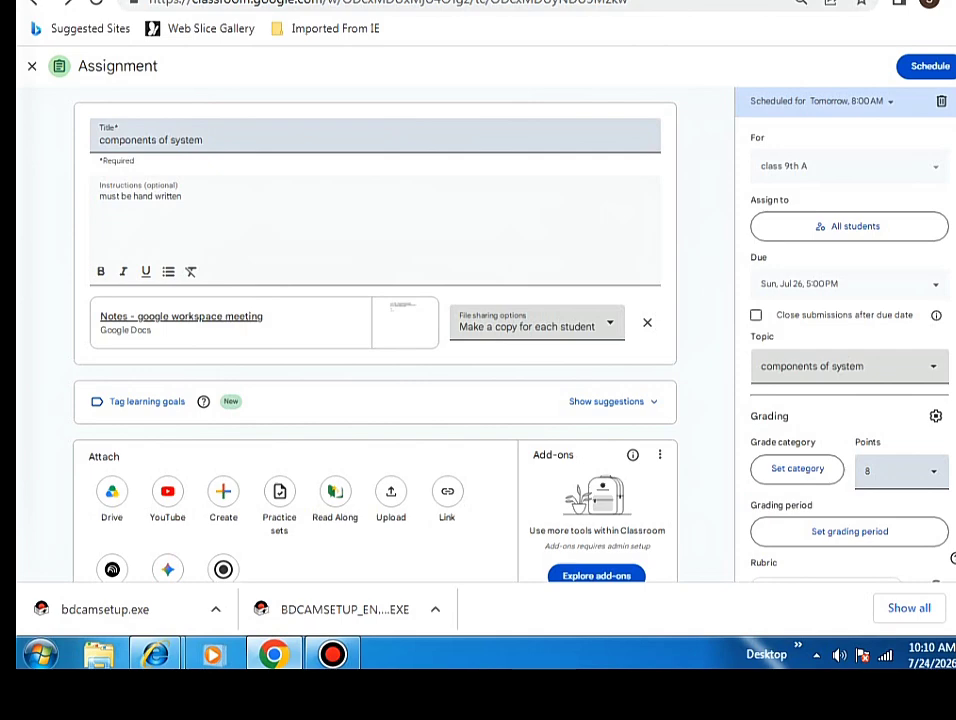
Return to the training slides in Google Slides and view the Practice Scenario 7 slide and the slides following it.
key(ctrl+Tab)
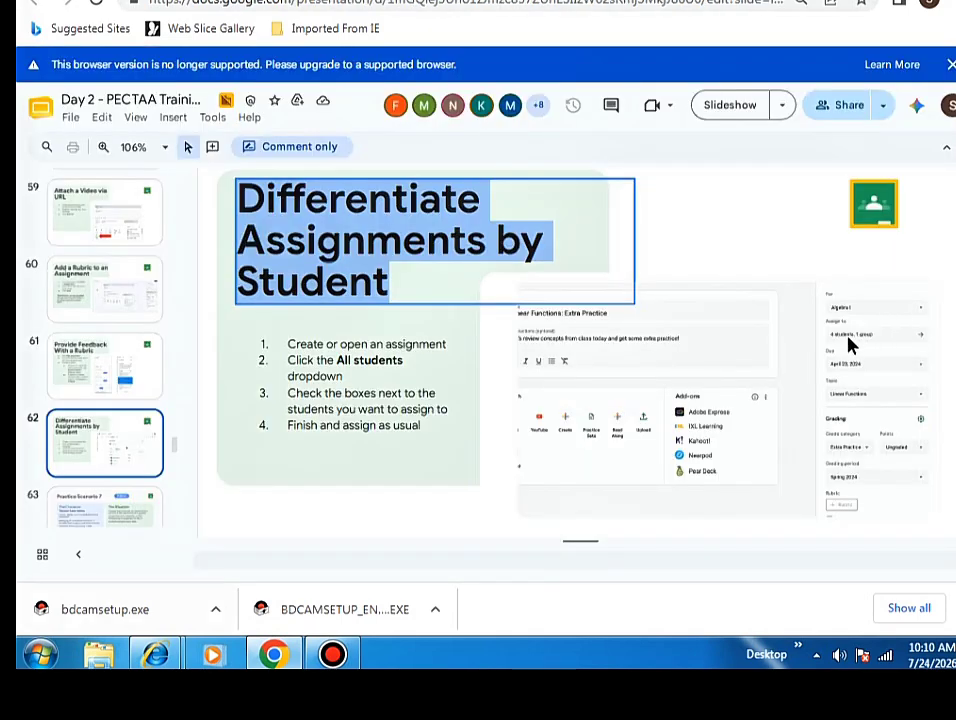
key(Down)
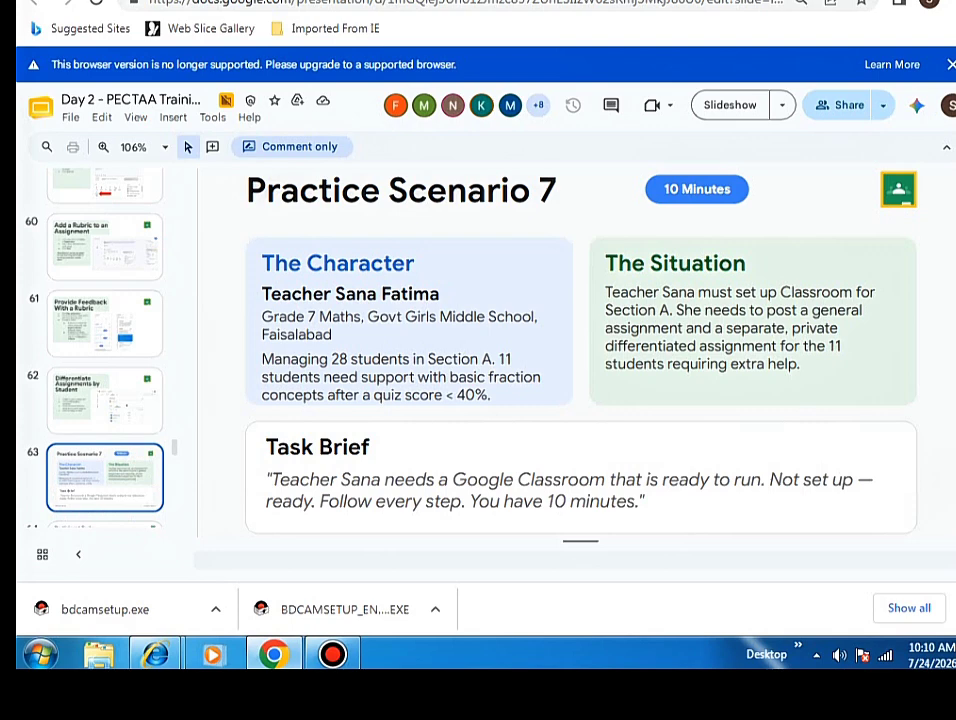
scroll(104, 350, down, 2)
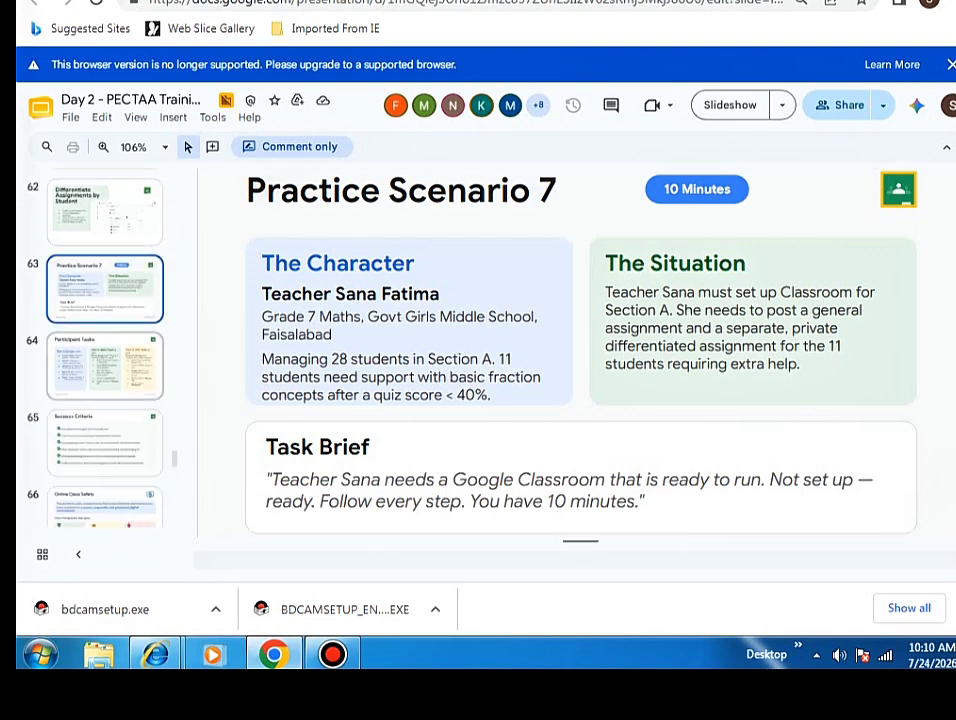
key(Down)
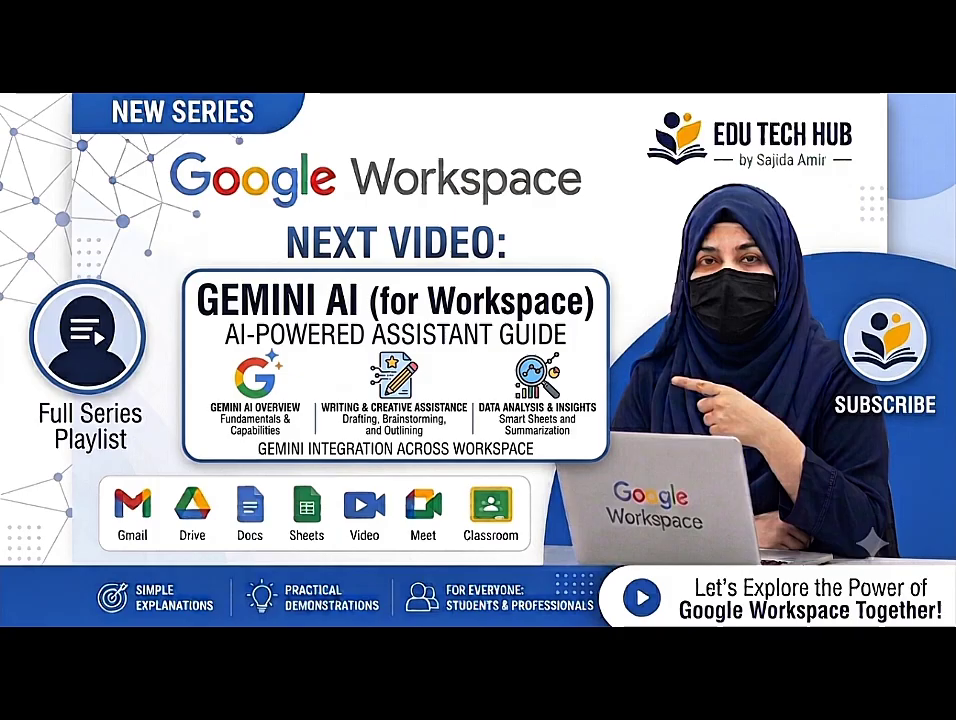